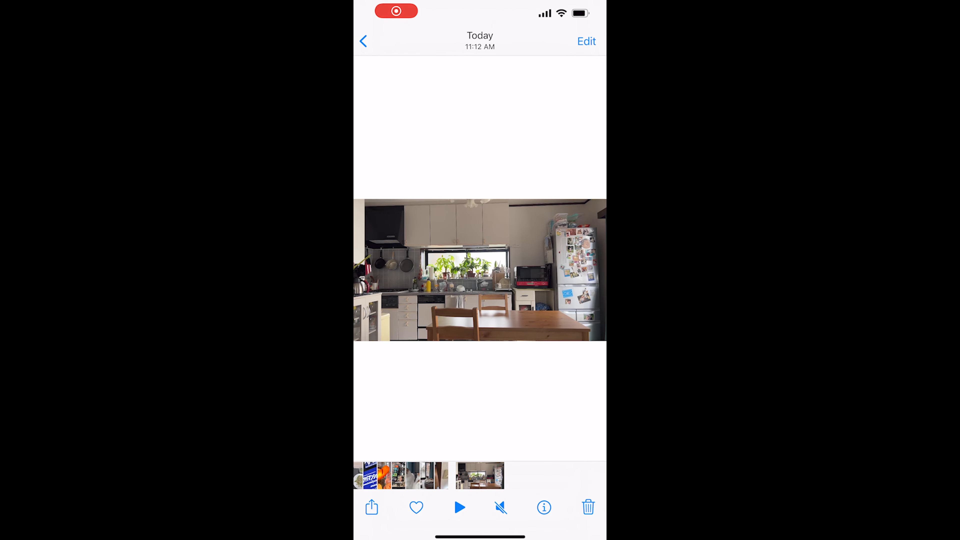
# - AirDrop the 0:46 kitchen video from Photos to the nearby MacBook Pro
pyautogui.click(371, 507)
pyautogui.click(383, 334)
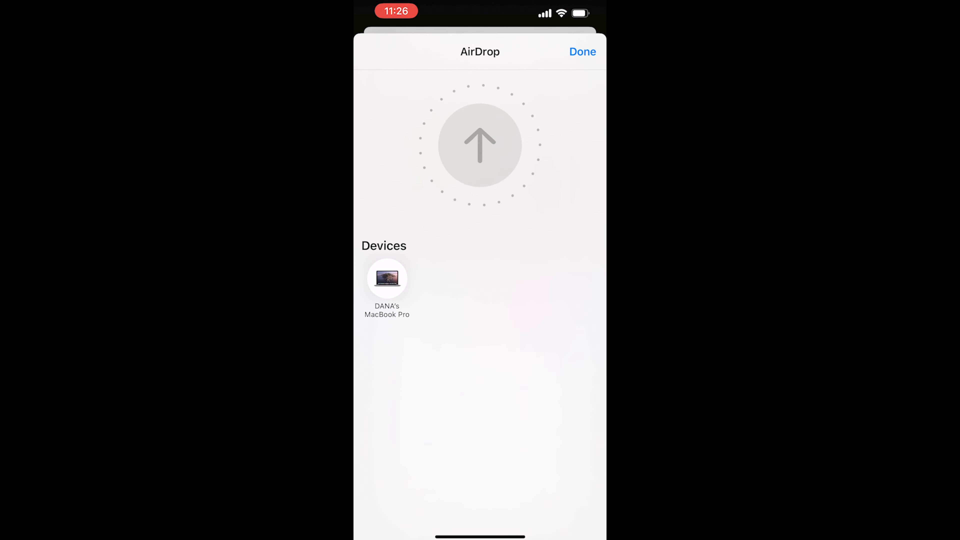
pyautogui.click(386, 278)
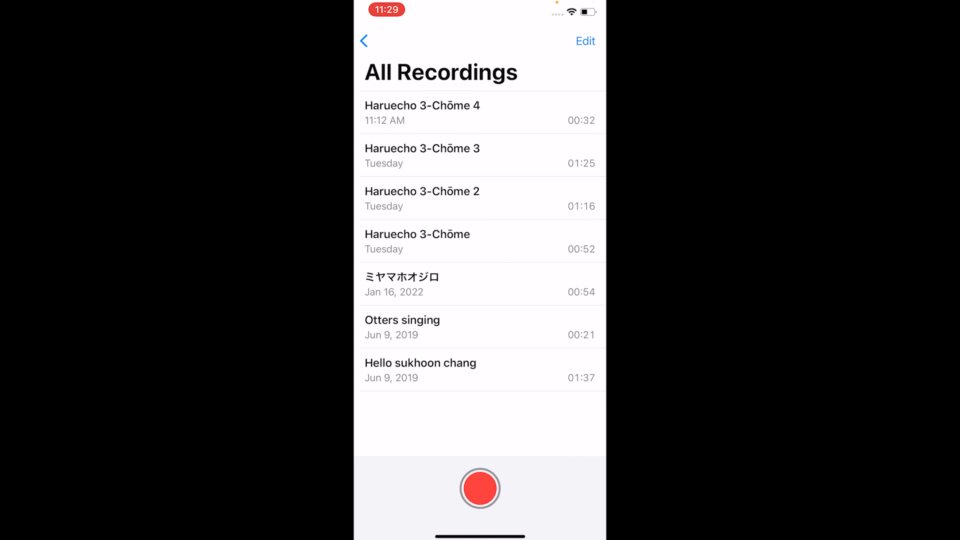
pyautogui.click(480, 112)
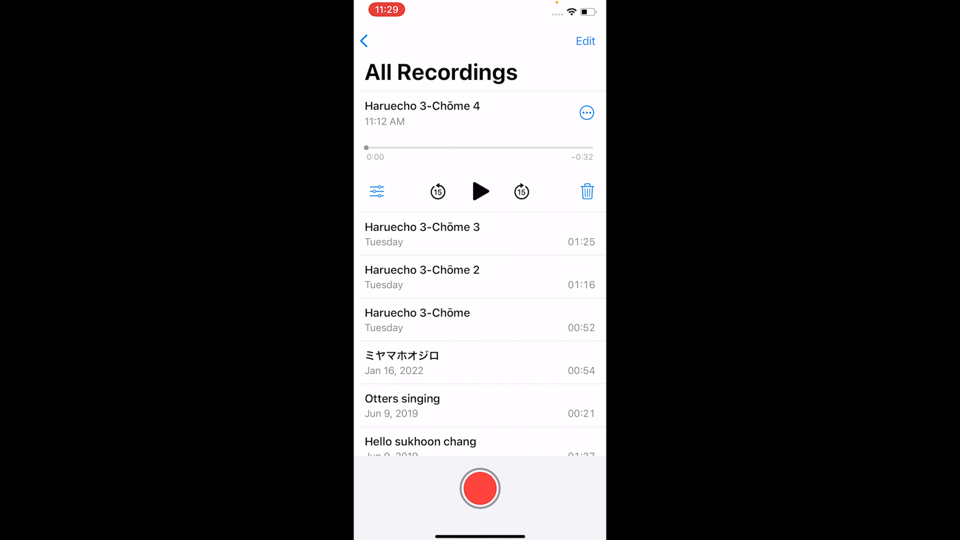
pyautogui.click(587, 113)
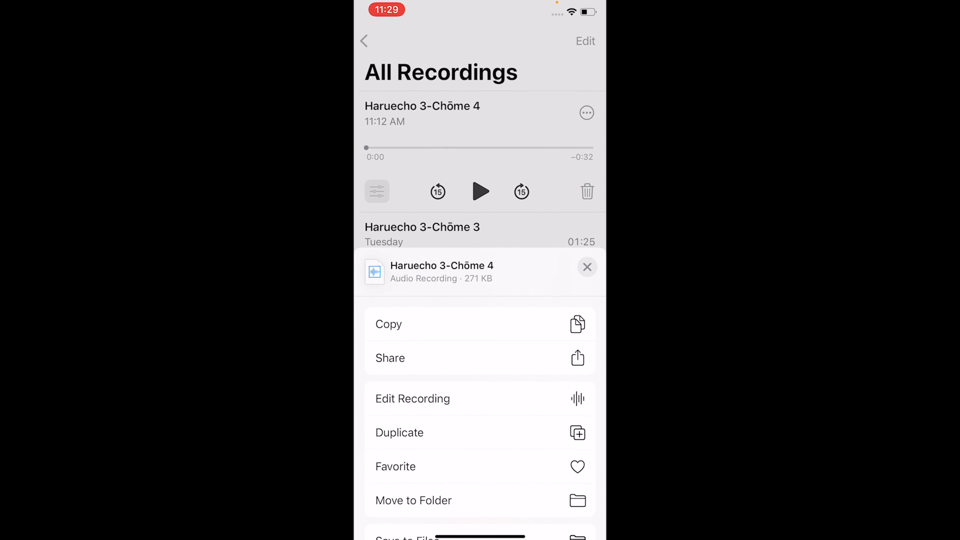
pyautogui.click(390, 358)
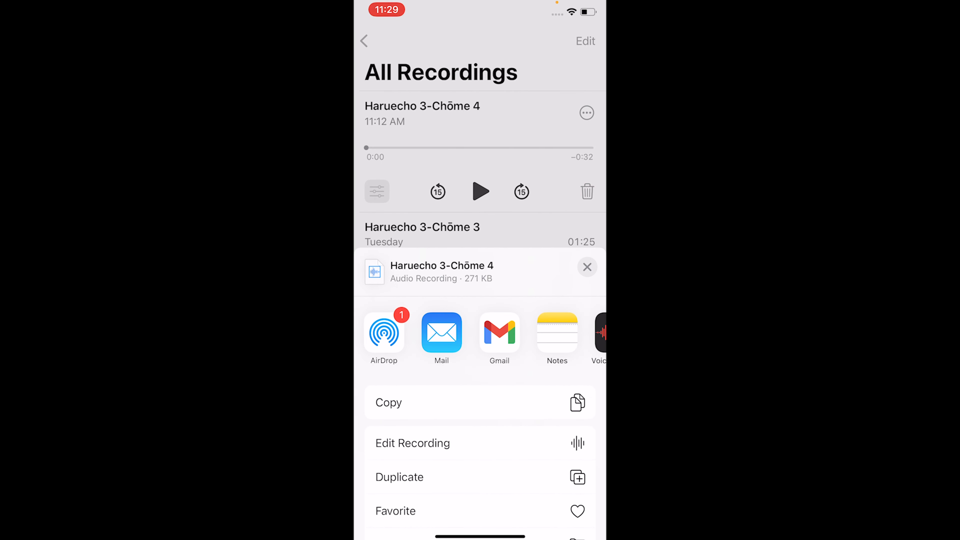
pyautogui.click(383, 333)
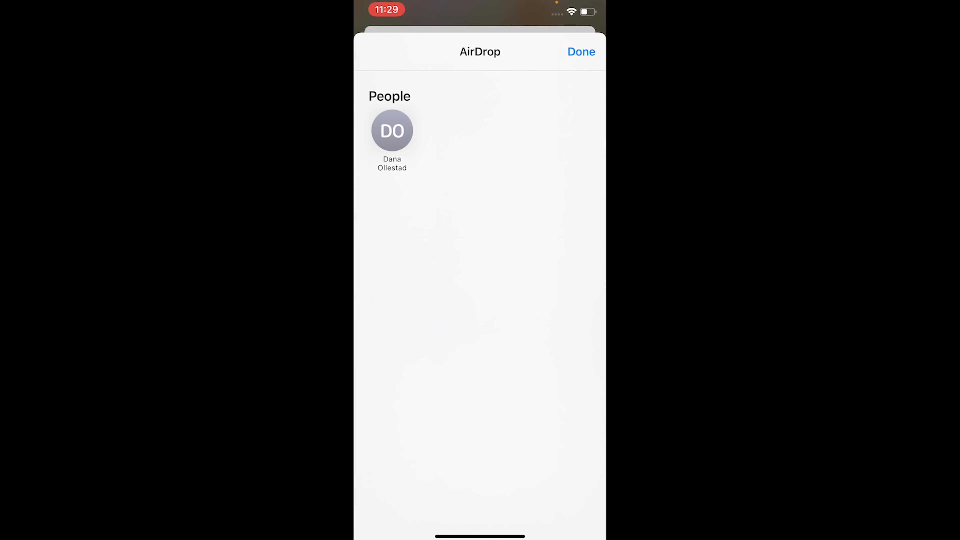
pyautogui.click(392, 131)
pyautogui.click(581, 52)
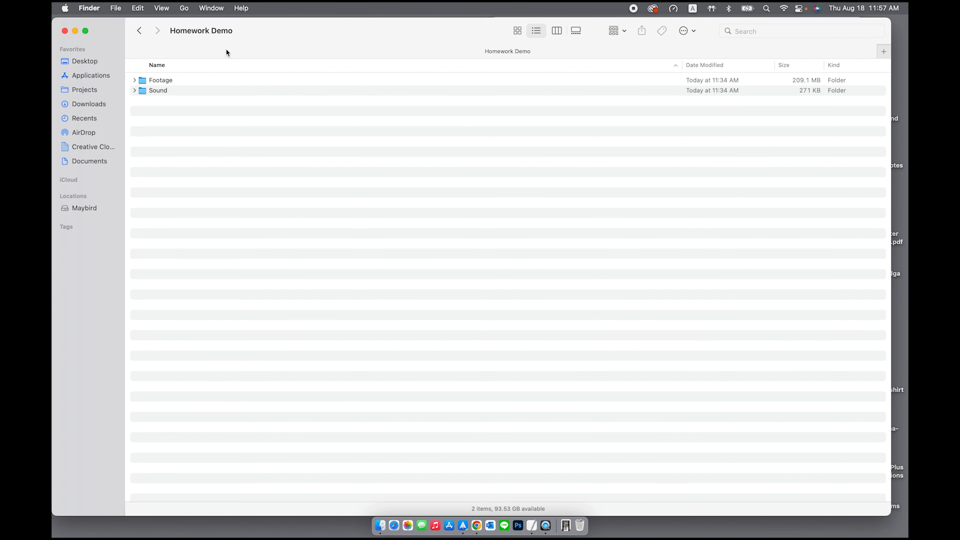
# - Expand and collapse the Footage and Sound folders in Homework Demo to check their contents
pyautogui.click(135, 81)
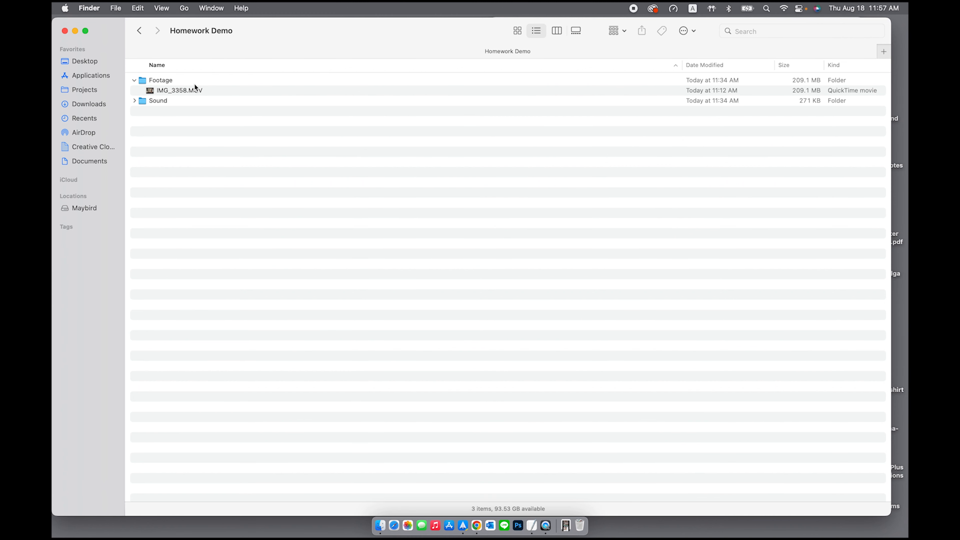
pyautogui.click(135, 100)
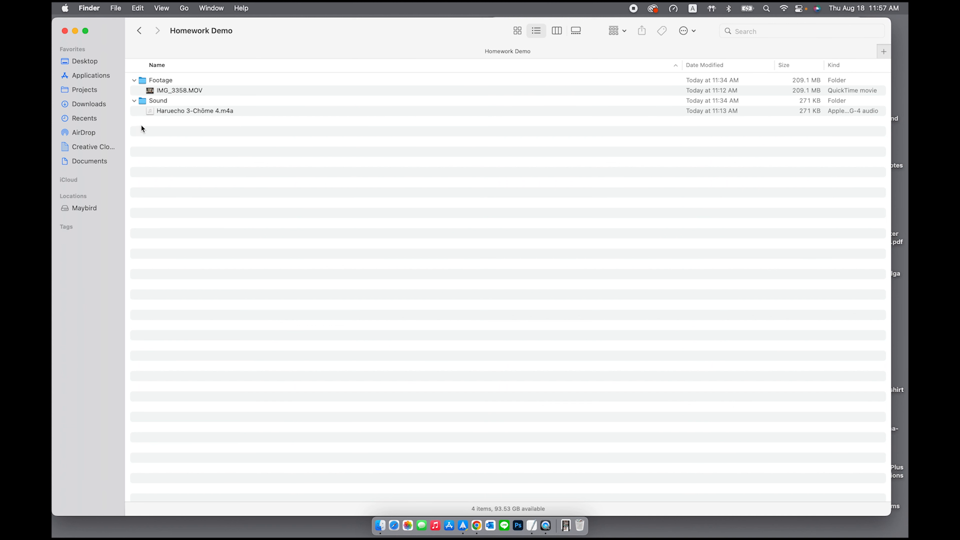
pyautogui.click(135, 101)
pyautogui.click(134, 81)
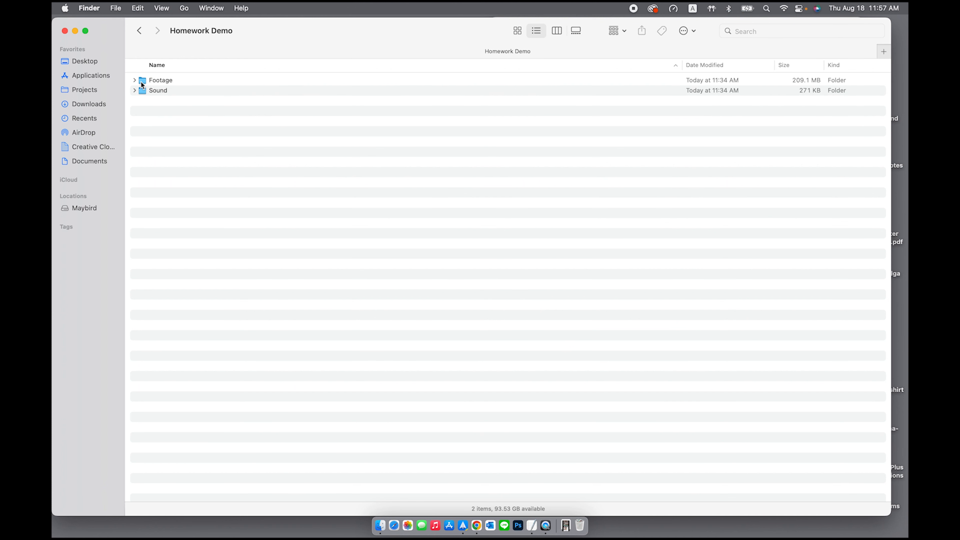
# - Go up to Aligning Sound and Video and peek inside its Sound and Footage folders
pyautogui.press('super+Up')
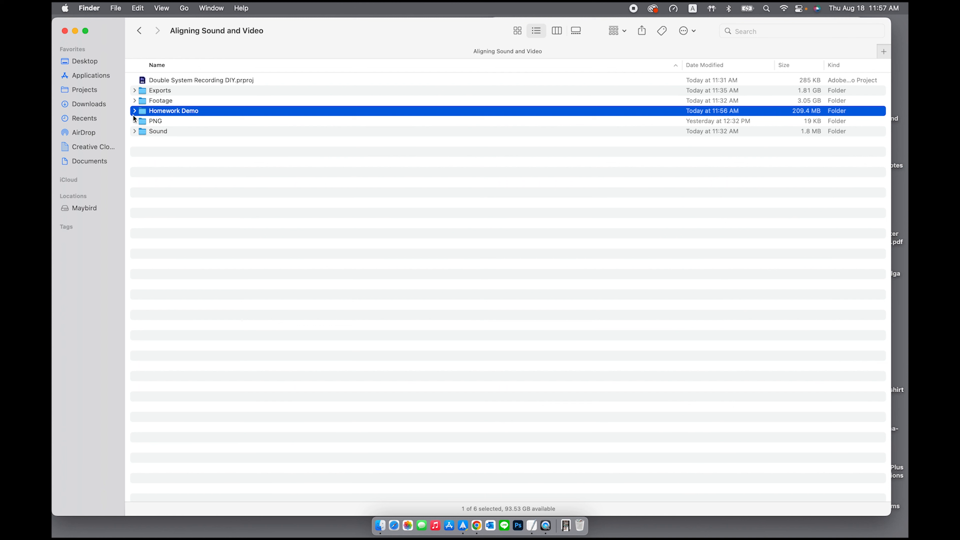
pyautogui.click(186, 166)
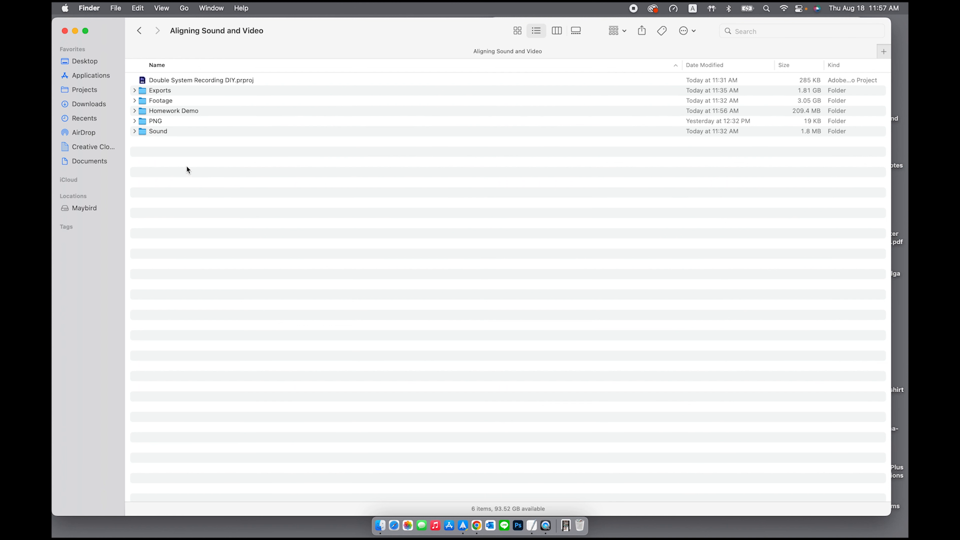
pyautogui.click(134, 131)
pyautogui.click(134, 131)
pyautogui.click(134, 101)
pyautogui.click(134, 101)
# - Preview the red arrow image in the PNG folder and check the exported movie in Exports
pyautogui.click(134, 121)
pyautogui.click(151, 132)
pyautogui.press('space')
pyautogui.press('space')
pyautogui.click(135, 121)
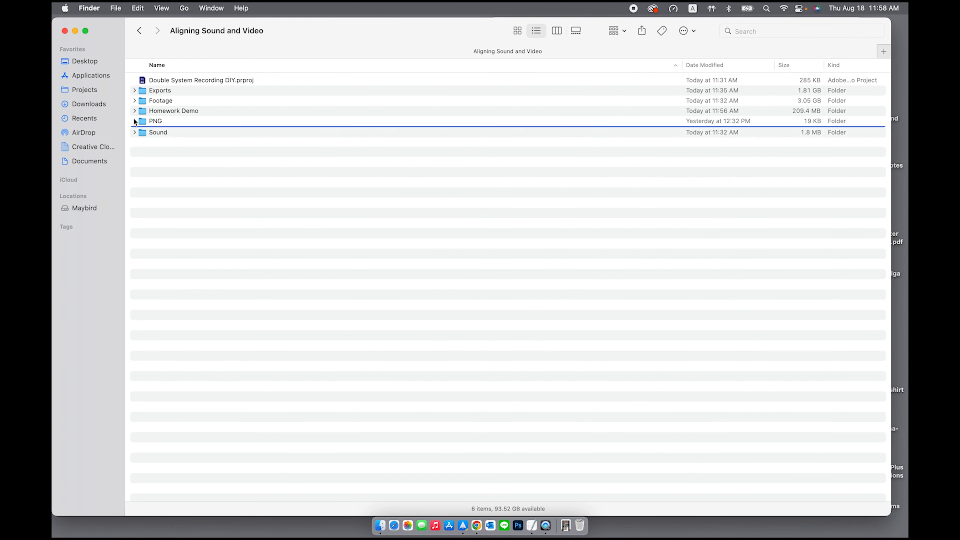
pyautogui.click(155, 95)
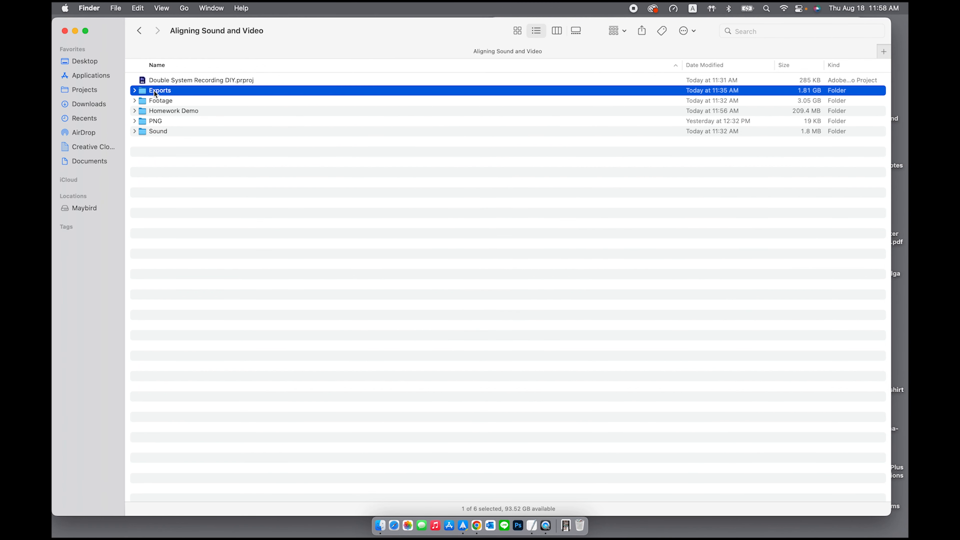
pyautogui.click(135, 91)
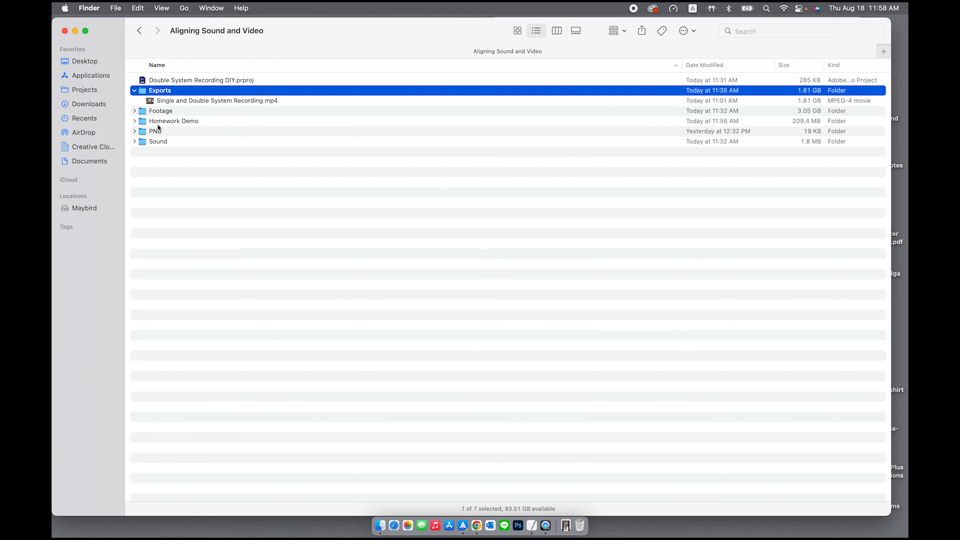
pyautogui.click(134, 91)
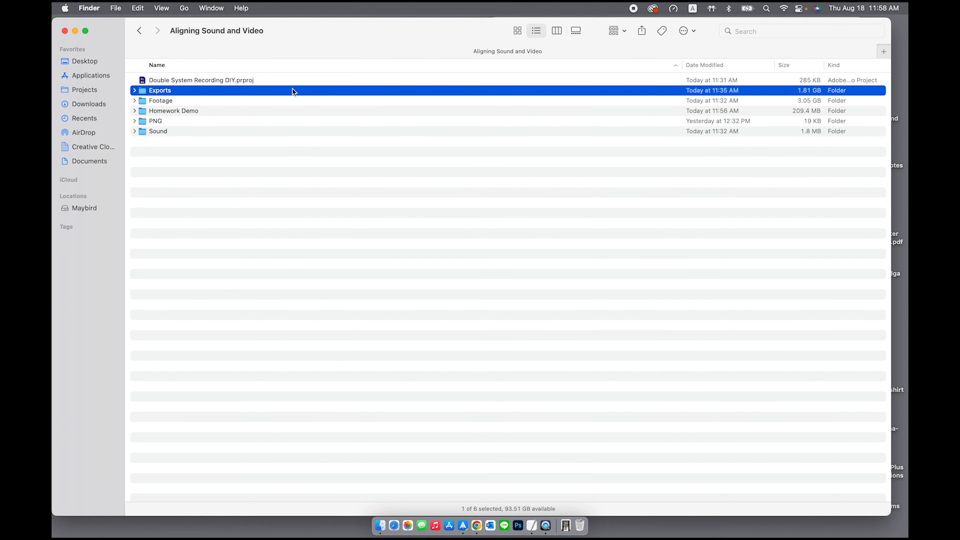
pyautogui.click(253, 80)
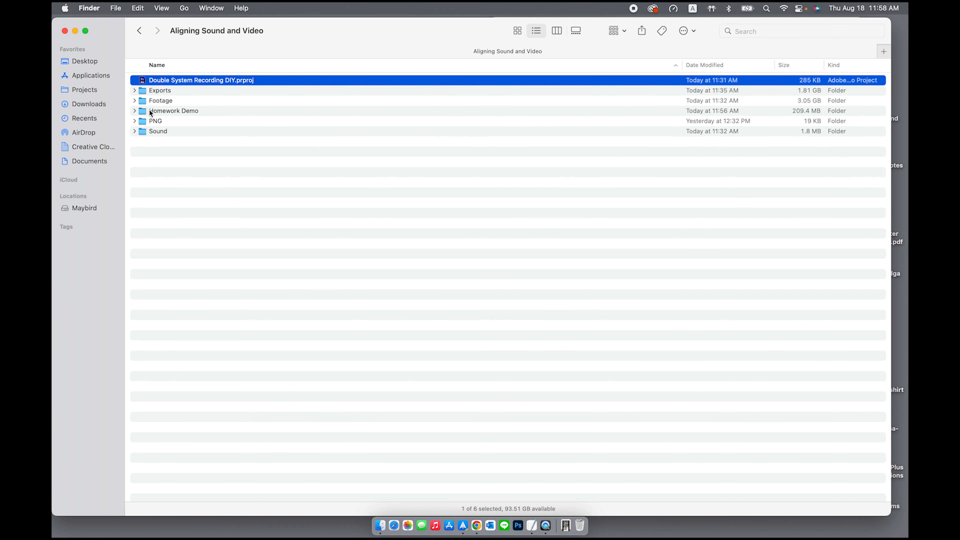
# - Reopen Homework Demo to confirm IMG_3358.MOV and the Haruecho memo, then bring up Spotlight
pyautogui.doubleClick(159, 110)
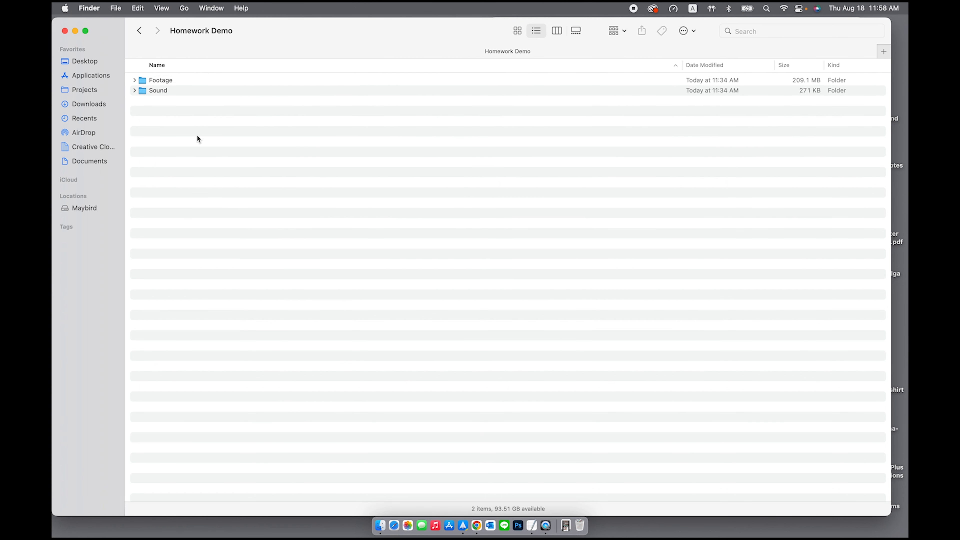
pyautogui.click(135, 92)
pyautogui.click(134, 79)
pyautogui.click(135, 80)
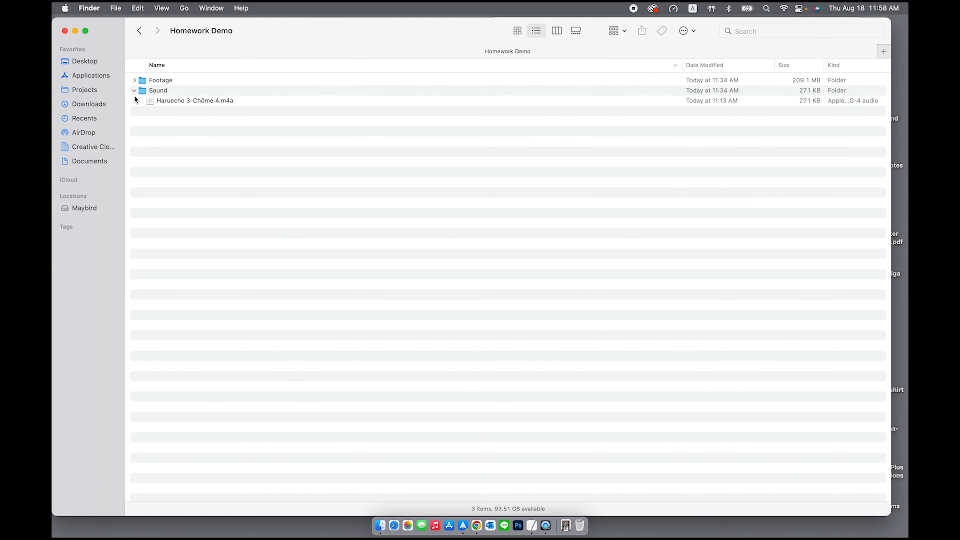
pyautogui.click(134, 80)
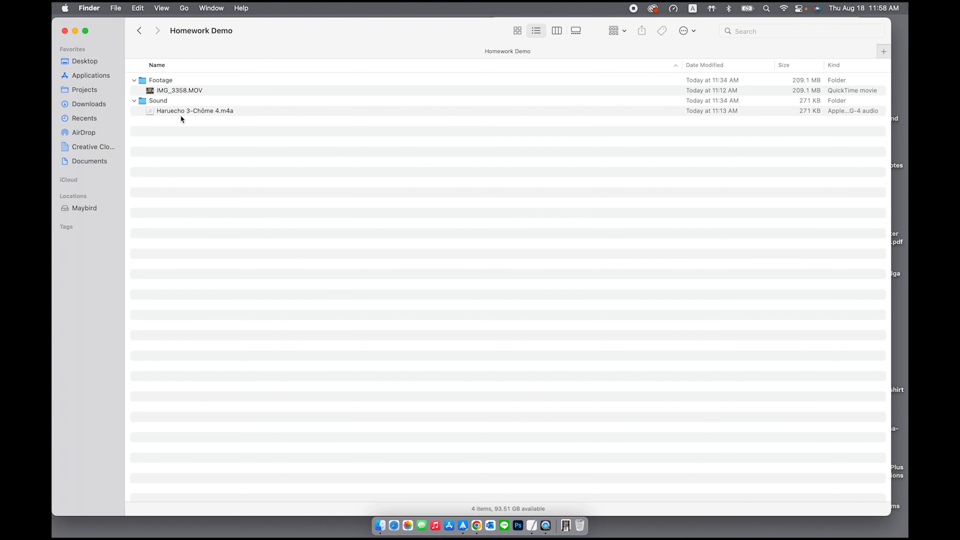
pyautogui.click(134, 101)
pyautogui.click(134, 79)
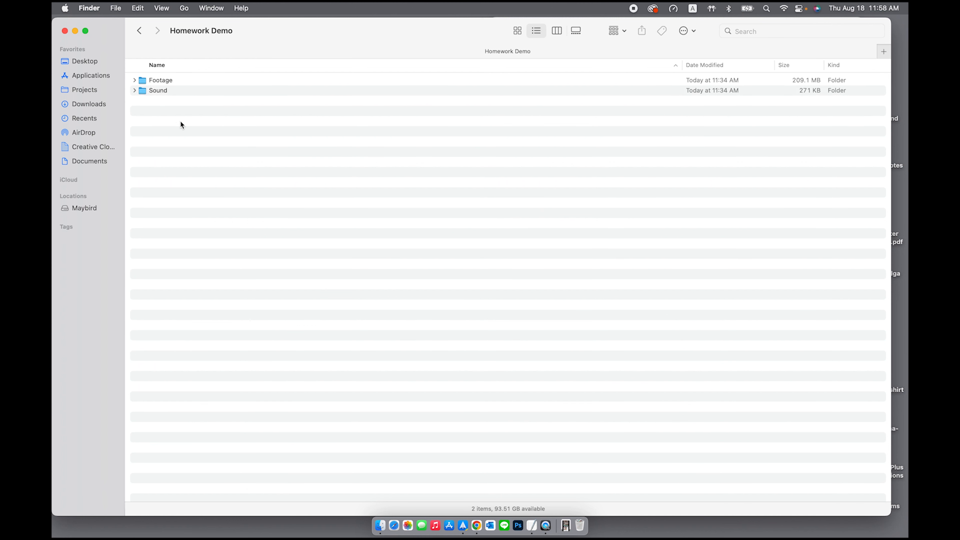
pyautogui.press('super+space')
# - Launch Premiere Pro and start a new project named 'Hommework Demo'
pyautogui.write('pre')
pyautogui.press('Return')
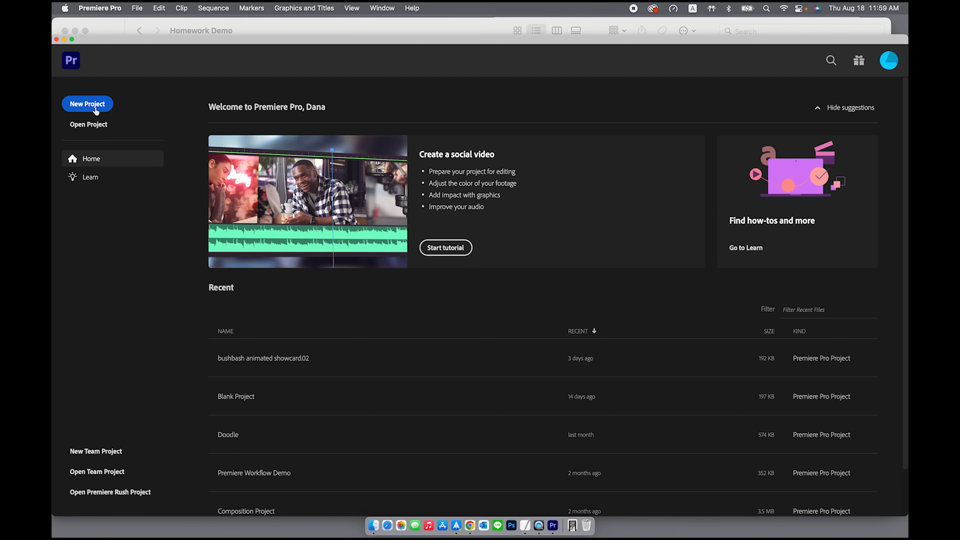
pyautogui.click(87, 104)
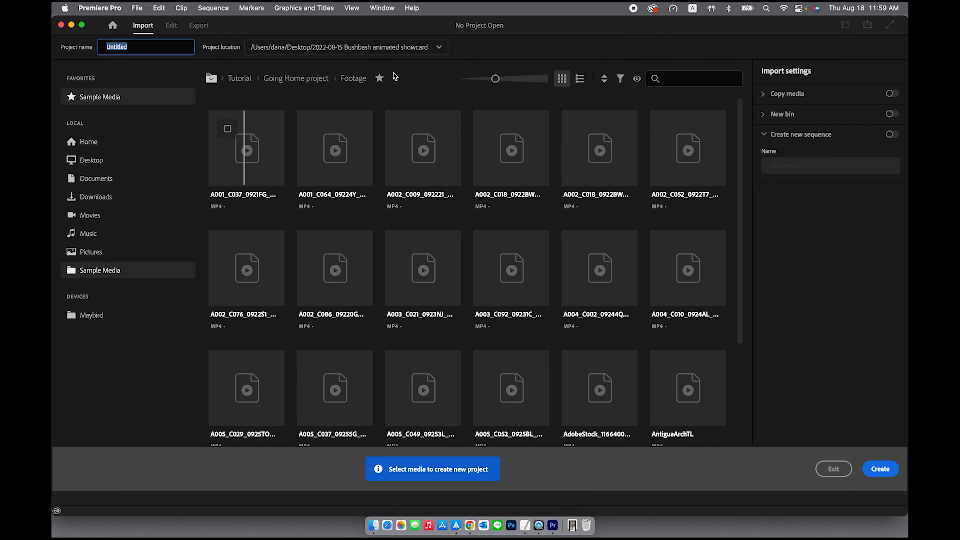
pyautogui.write('H')
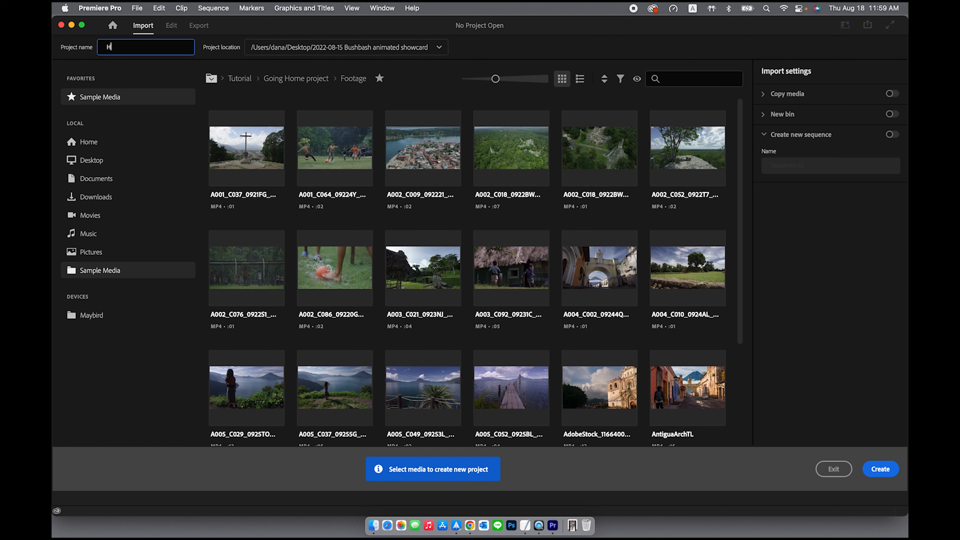
pyautogui.write('ommework Demo')
# - Set the project location to Aligning Sound and Video/Homework Demo and create the project
pyautogui.click(439, 47)
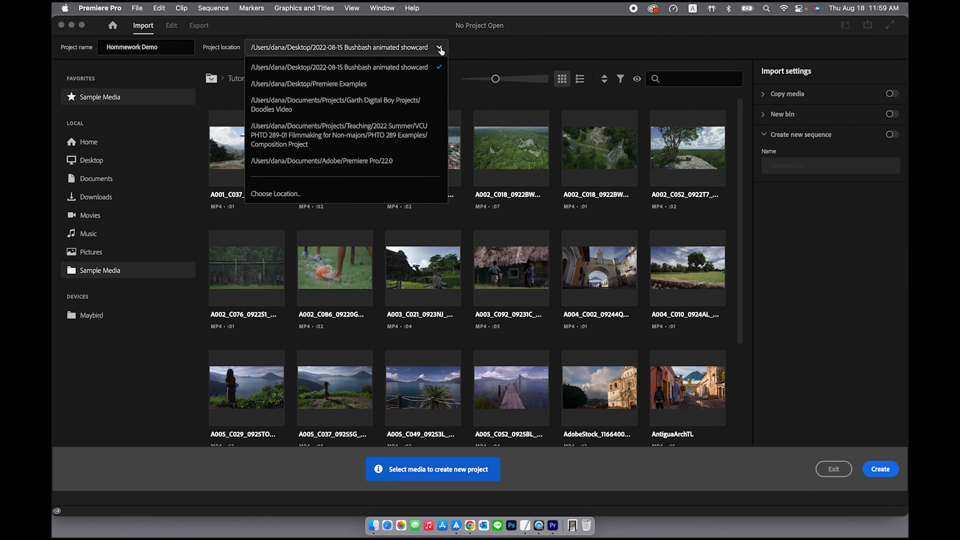
pyautogui.click(281, 193)
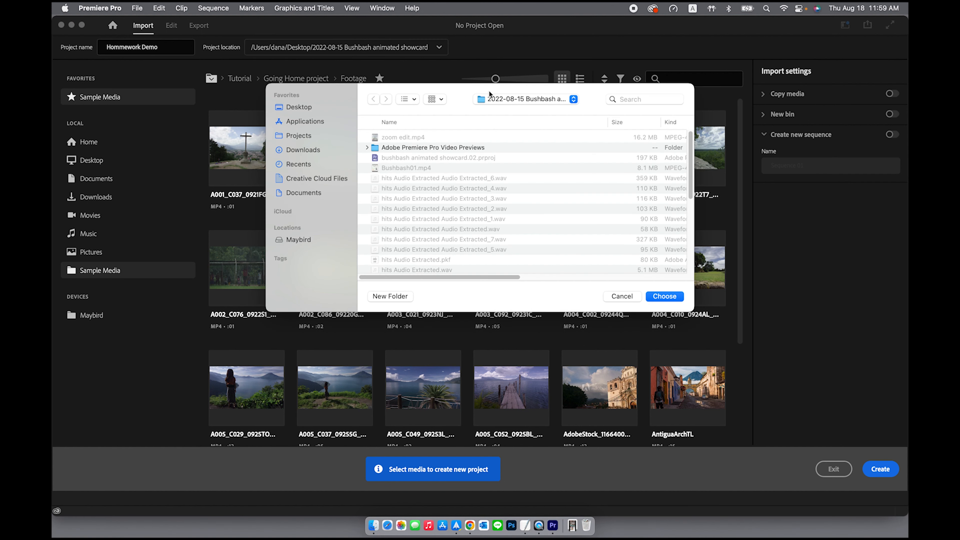
pyautogui.click(518, 100)
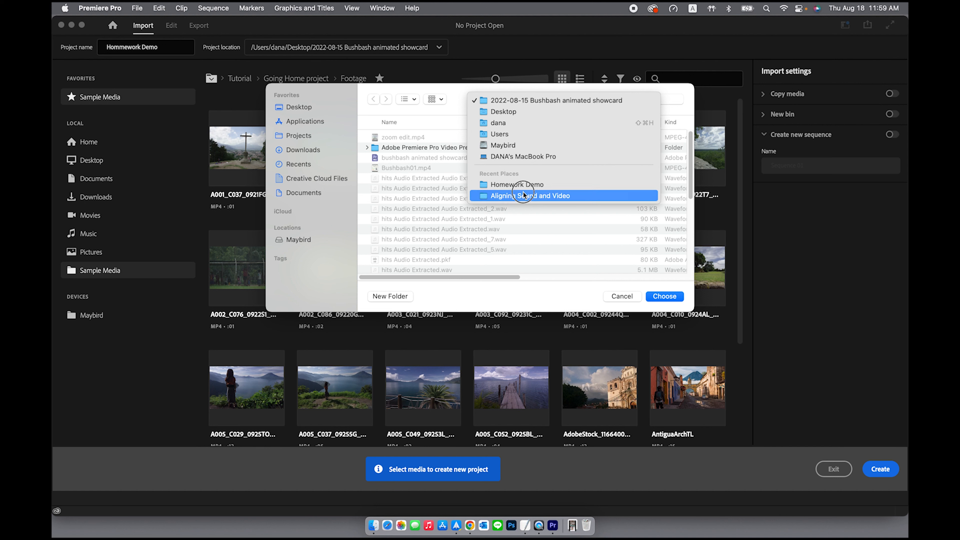
pyautogui.click(511, 196)
pyautogui.doubleClick(421, 148)
pyautogui.click(400, 148)
pyautogui.click(396, 140)
pyautogui.click(399, 163)
pyautogui.click(660, 297)
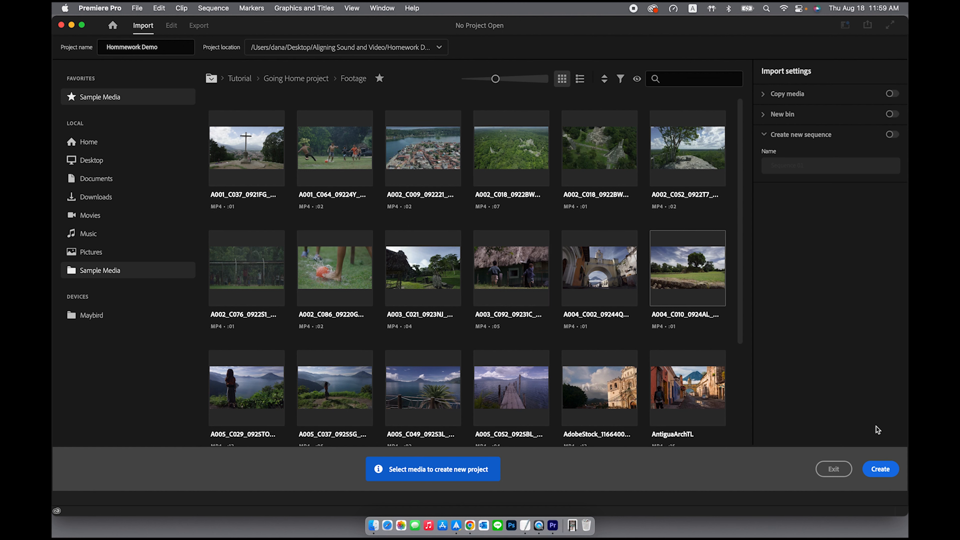
pyautogui.click(881, 472)
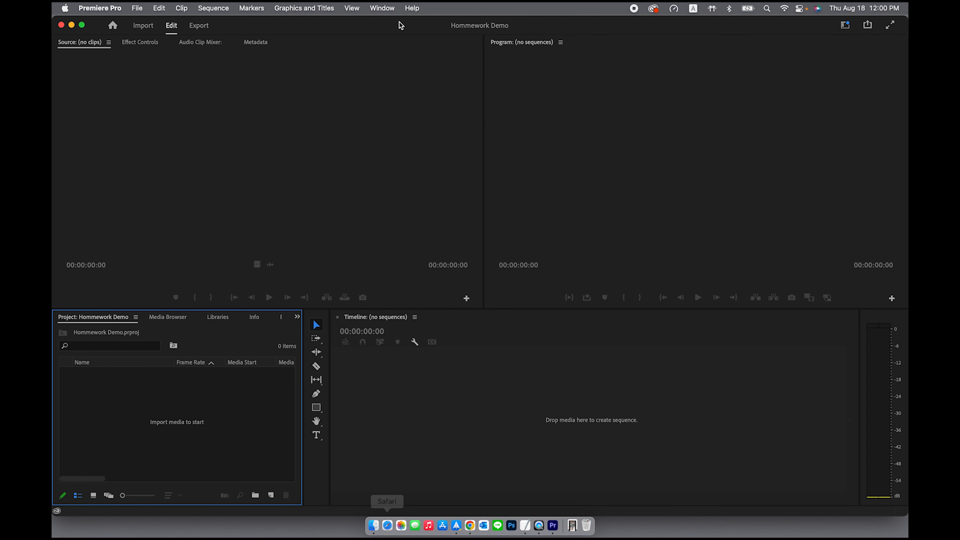
# - Import the Footage and Sound folders from Finder and build a sequence from IMG_3358.MOV
pyautogui.press('super+Tab')
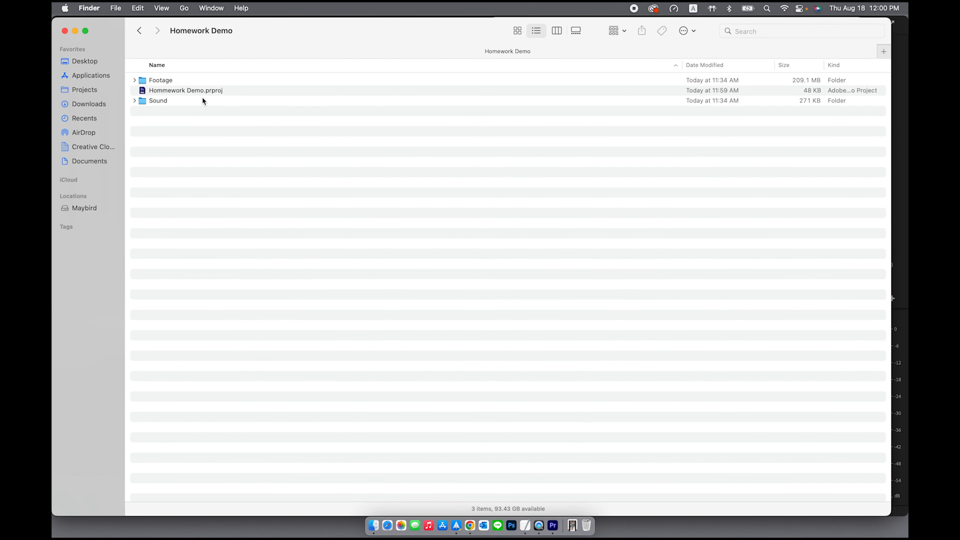
pyautogui.moveTo(294, 32); pyautogui.dragTo(521, 28)
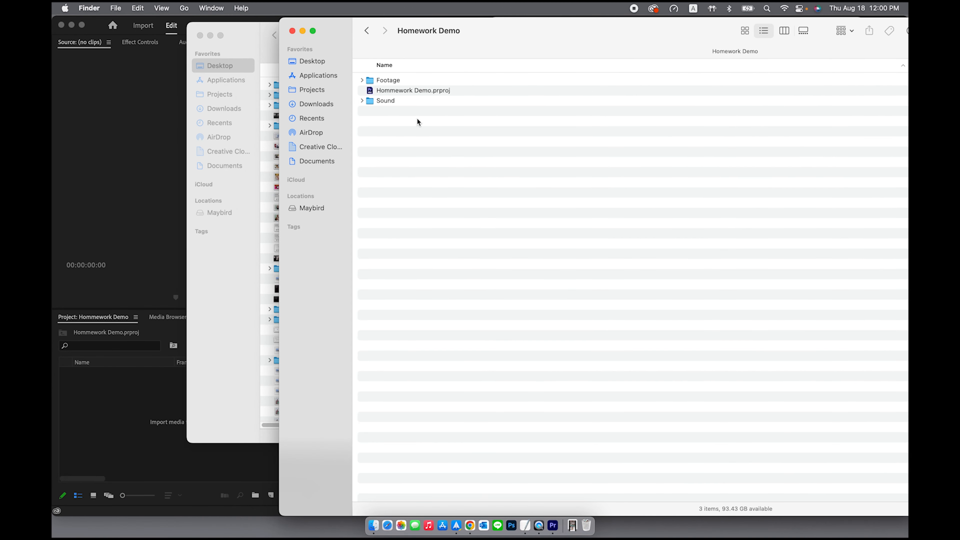
pyautogui.click(372, 80)
pyautogui.keyDown('super'); pyautogui.click(372, 101); pyautogui.keyUp('super')
pyautogui.moveTo(372, 101); pyautogui.dragTo(114, 430)
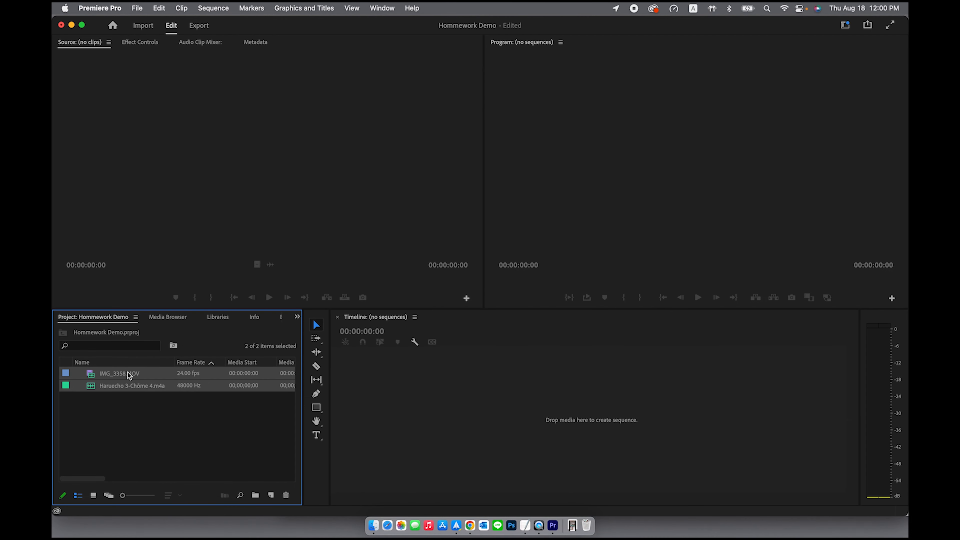
pyautogui.click(120, 420)
pyautogui.moveTo(89, 376); pyautogui.dragTo(480, 396)
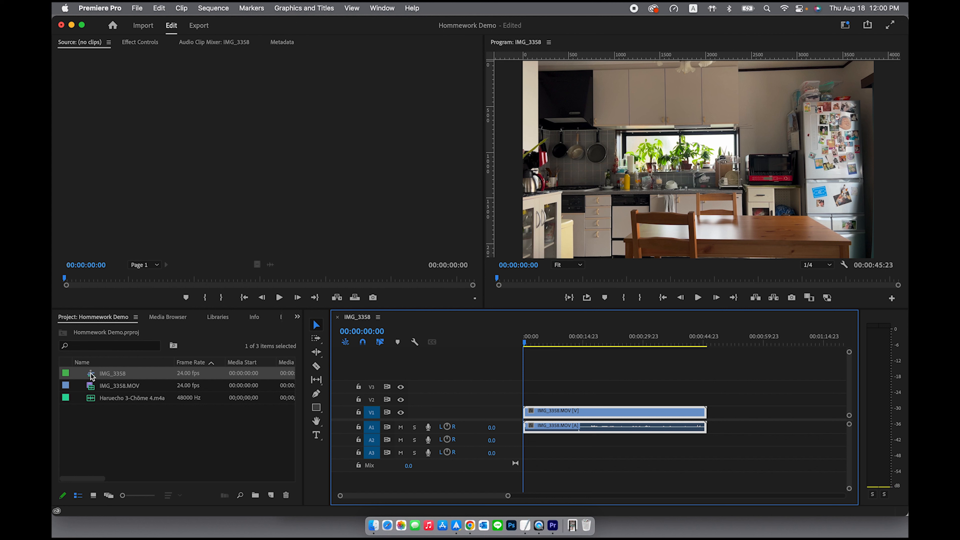
# - Rename the IMG_3358 sequence to 'Homework Demo.01'
pyautogui.click(117, 373)
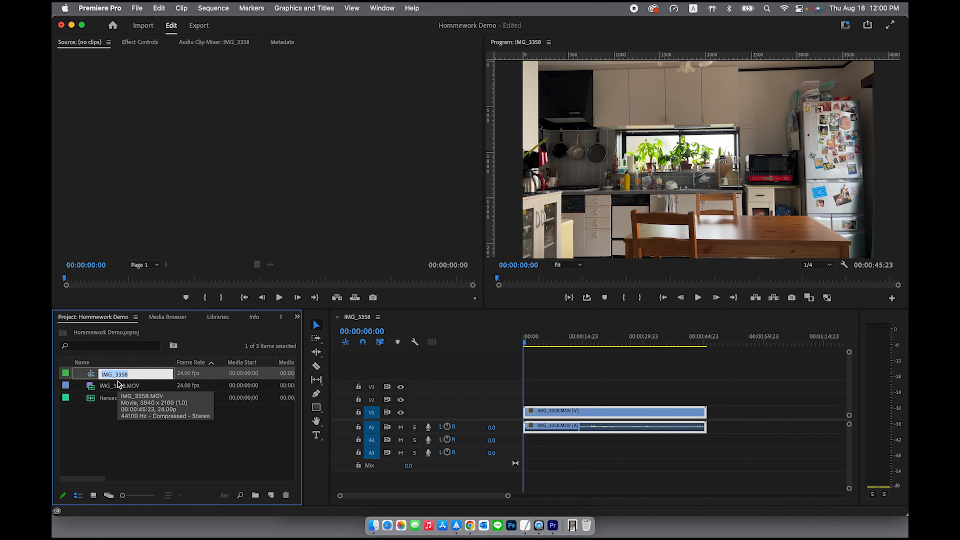
pyautogui.write('Homework Demo.01')
pyautogui.click(120, 437)
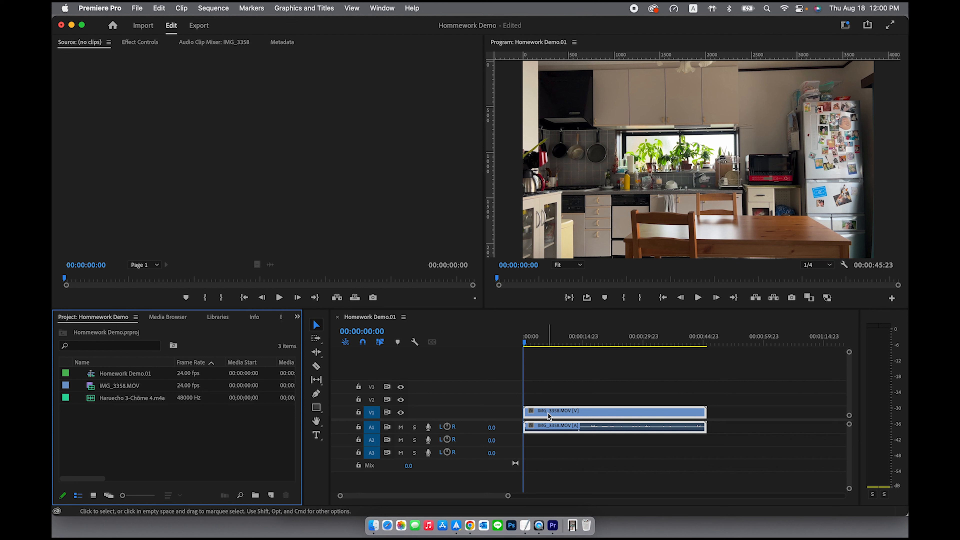
# - Duplicate the IMG_3358.MOV clip later on V1/A1 and make the audio tracks taller
pyautogui.moveTo(568, 338)
pyautogui.mouseDown()
pyautogui.moveTo(657, 348)
pyautogui.moveTo(574, 342)
pyautogui.mouseUp()
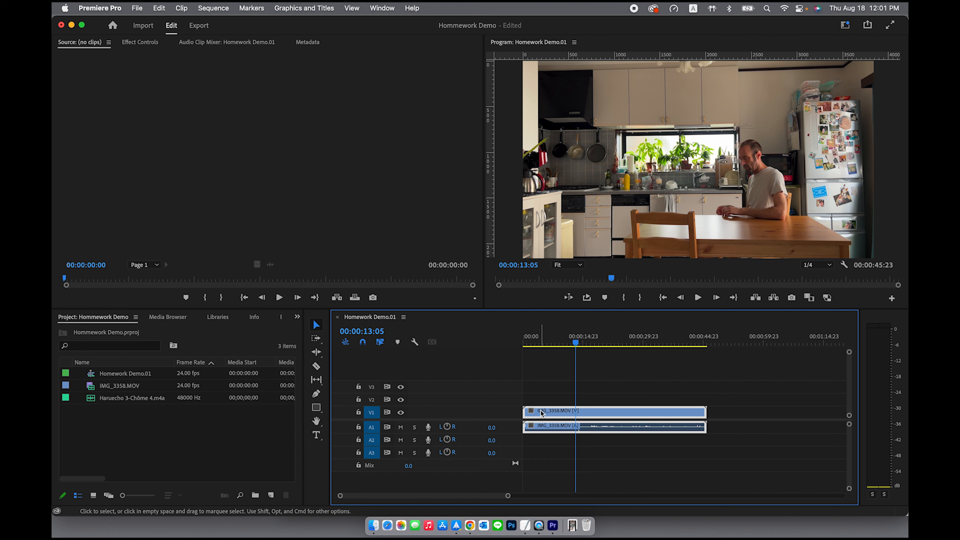
pyautogui.moveTo(542, 414); pyautogui.dragTo(744, 413)
pyautogui.moveTo(697, 339); pyautogui.dragTo(792, 339)
pyautogui.hscroll(5, 624, 388)
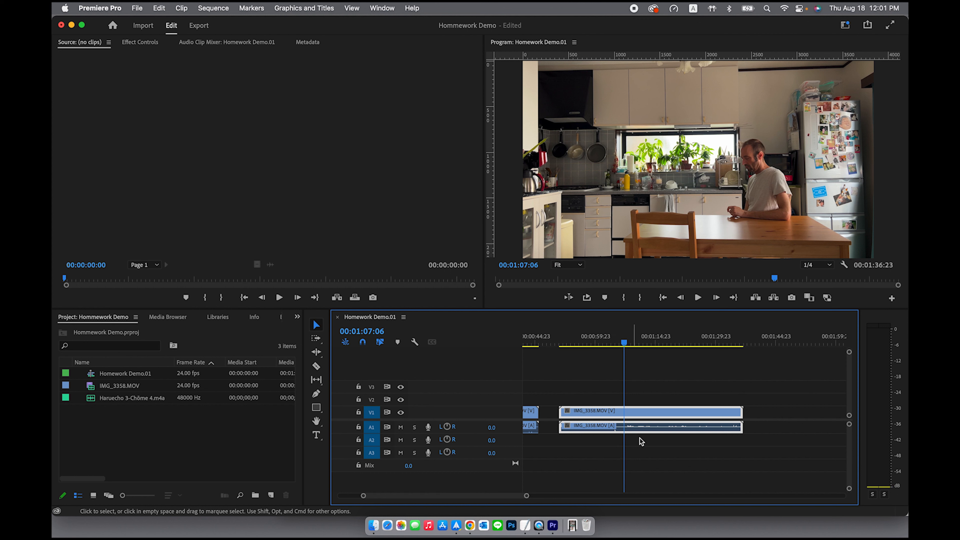
pyautogui.hotkey('alt', '=')
pyautogui.hotkey('alt', '=')
pyautogui.hotkey('alt', '=')
pyautogui.hotkey('alt', '=')
pyautogui.hotkey('alt', '=')
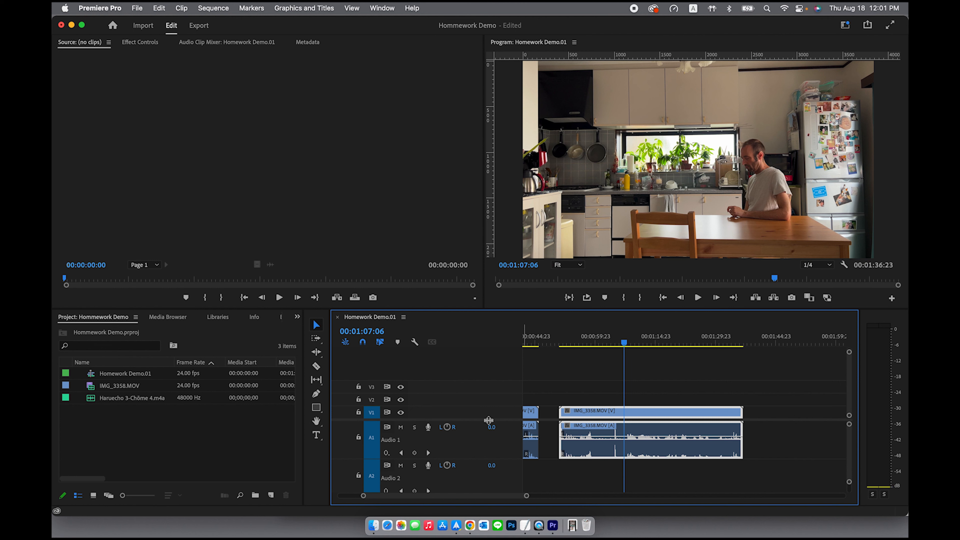
# - Place Haruecho 3-Chōme 4.m4a on Audio 2 under the second clip and zoom in around the clap
pyautogui.moveTo(488, 421); pyautogui.dragTo(491, 387)
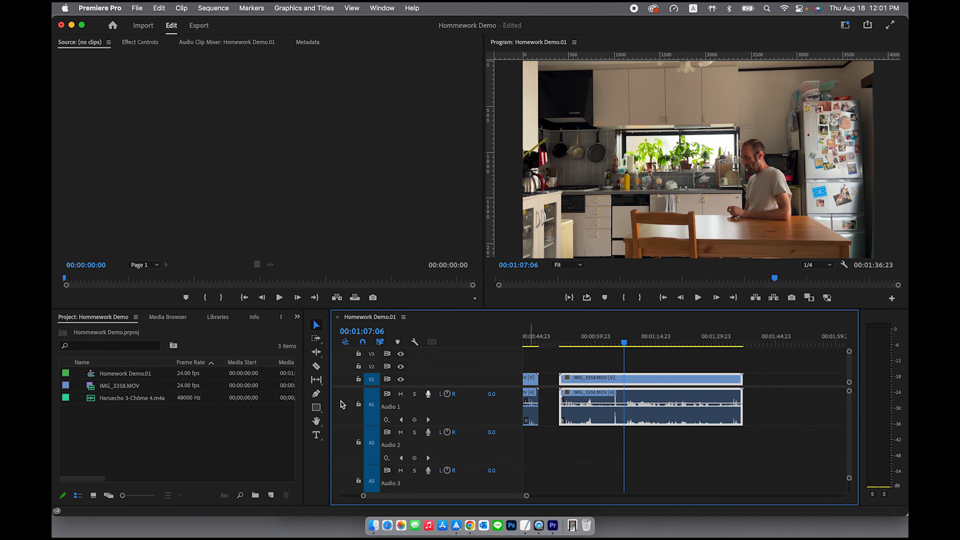
pyautogui.click(91, 399)
pyautogui.moveTo(91, 398); pyautogui.dragTo(606, 491)
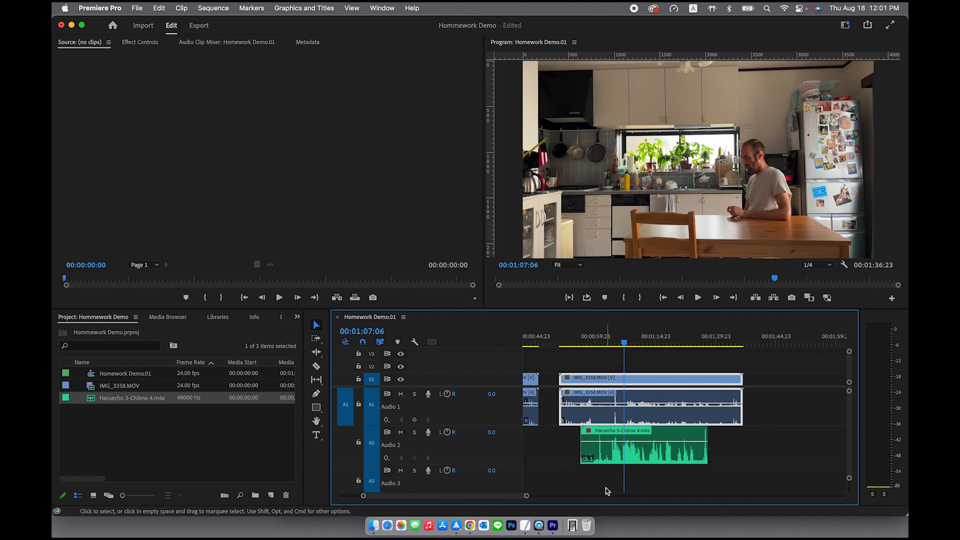
pyautogui.moveTo(624, 344); pyautogui.dragTo(616, 344)
pyautogui.press('=')
pyautogui.press('=')
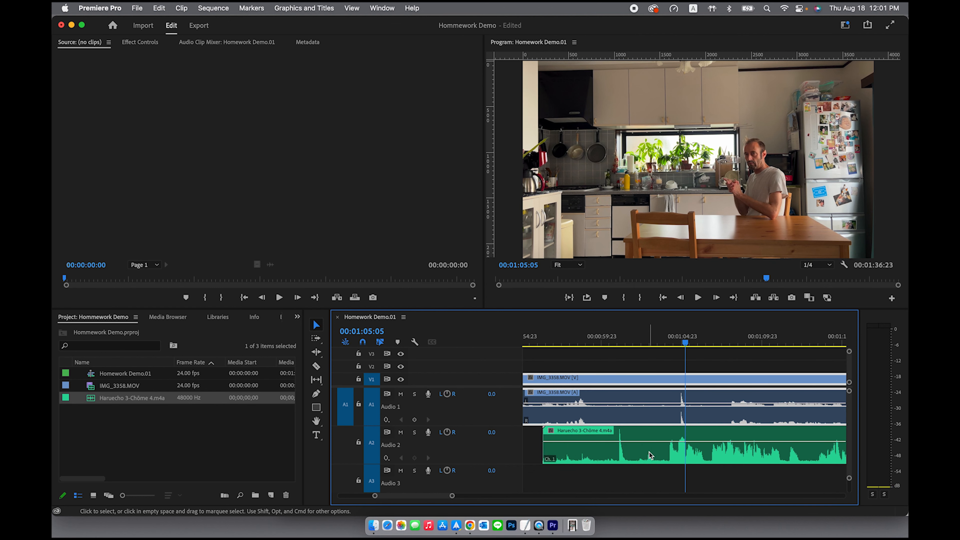
pyautogui.press('=')
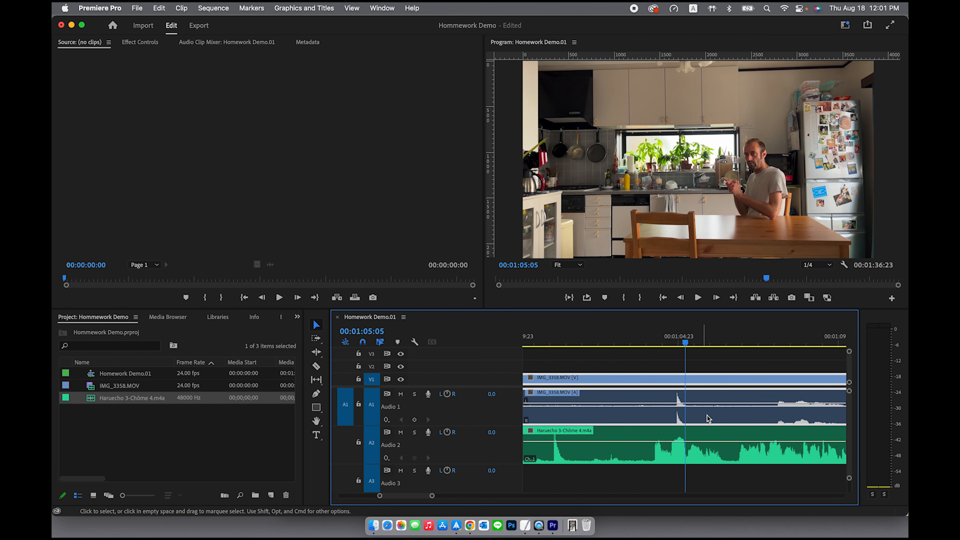
pyautogui.moveTo(684, 346); pyautogui.dragTo(676, 346)
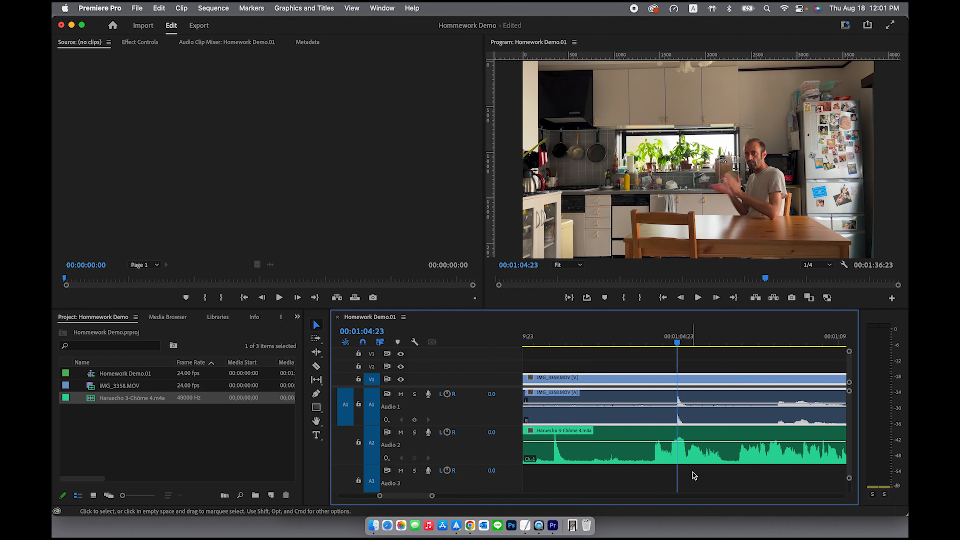
# - Slide the Haruecho clip on A2 until its clap spike meets the camera clap at the playhead
pyautogui.moveTo(588, 435); pyautogui.dragTo(700, 437)
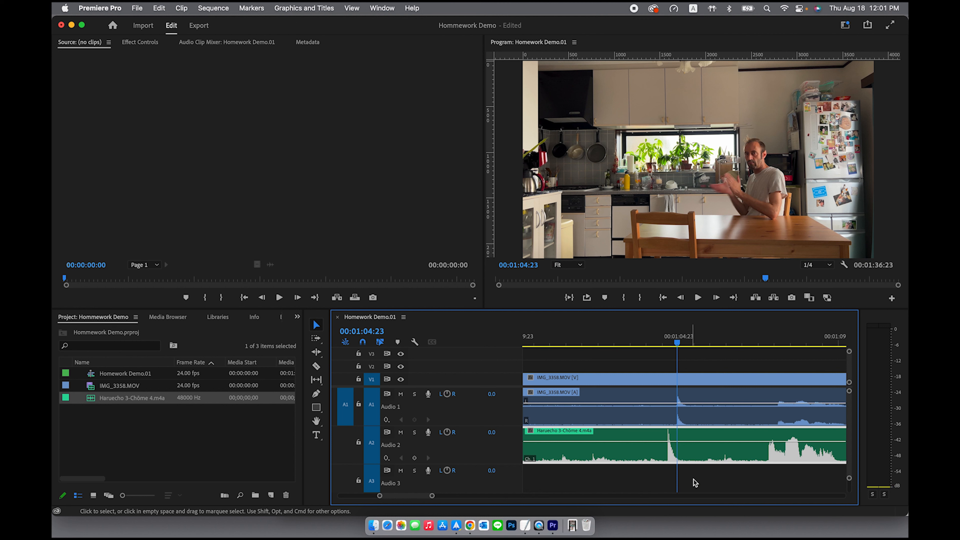
pyautogui.press('=')
pyautogui.press('=')
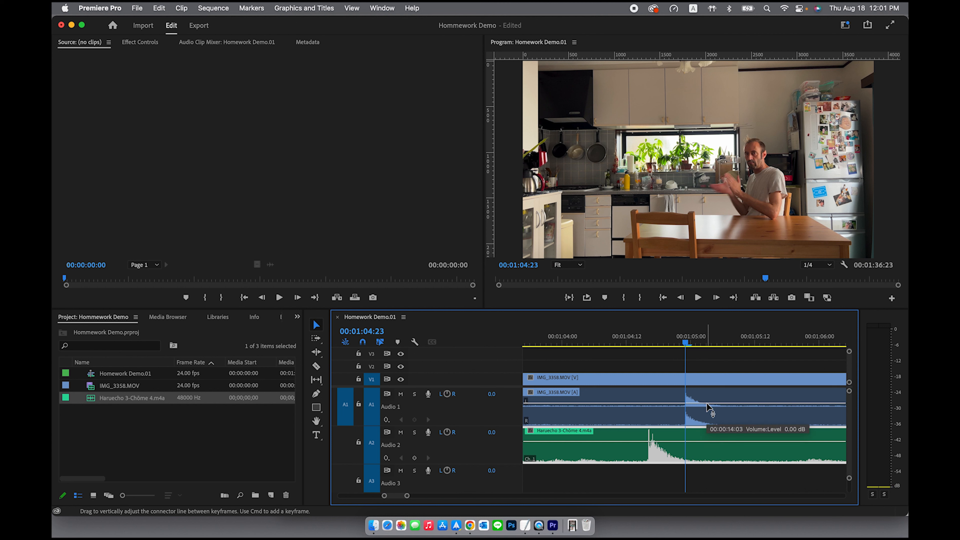
pyautogui.moveTo(607, 452); pyautogui.dragTo(644, 456)
pyautogui.press('=')
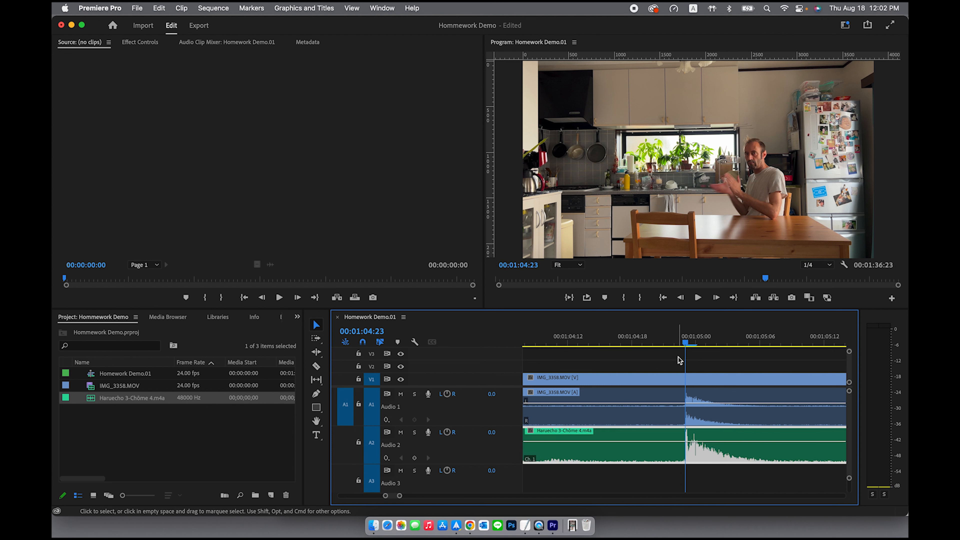
pyautogui.press('-')
pyautogui.press('-')
pyautogui.press('-')
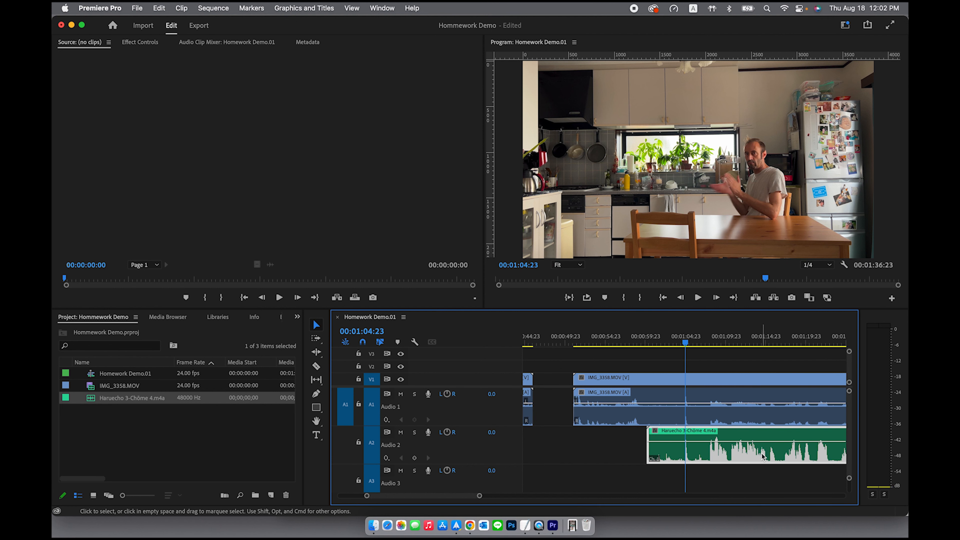
# - Select the second camera clip and phone audio together and synchronize them by Audio, Track Channel 1
pyautogui.moveTo(804, 455); pyautogui.dragTo(765, 452)
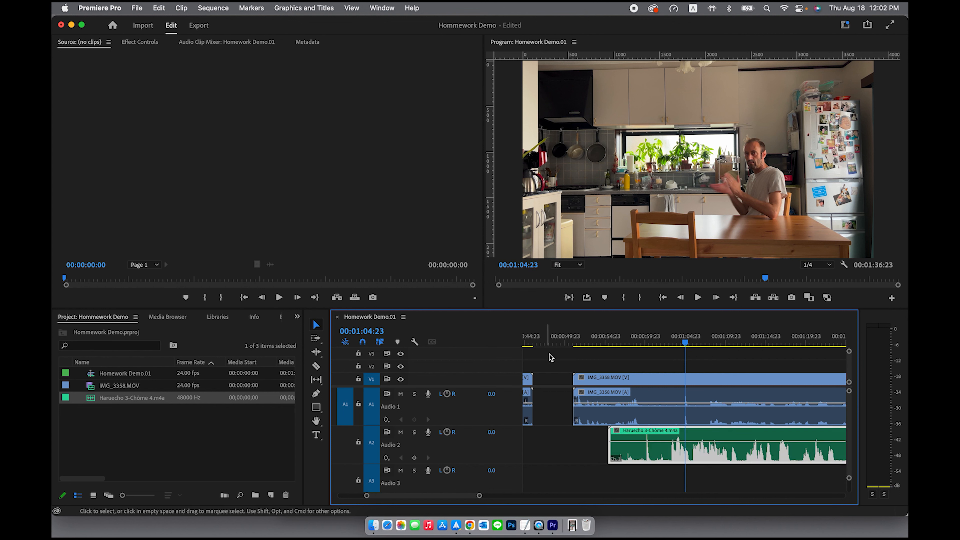
pyautogui.click(615, 360)
pyautogui.moveTo(613, 360); pyautogui.dragTo(792, 468)
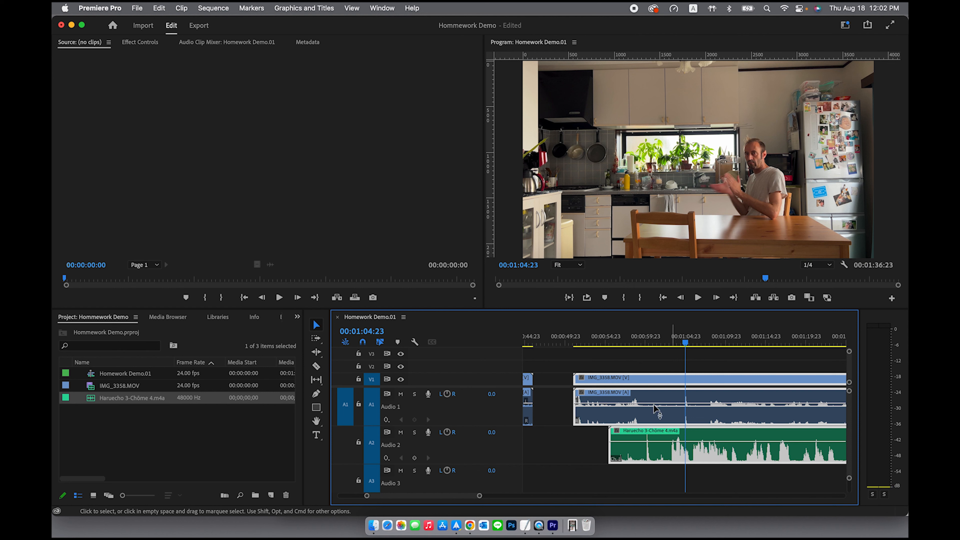
pyautogui.press('-')
pyautogui.rightClick(698, 381)
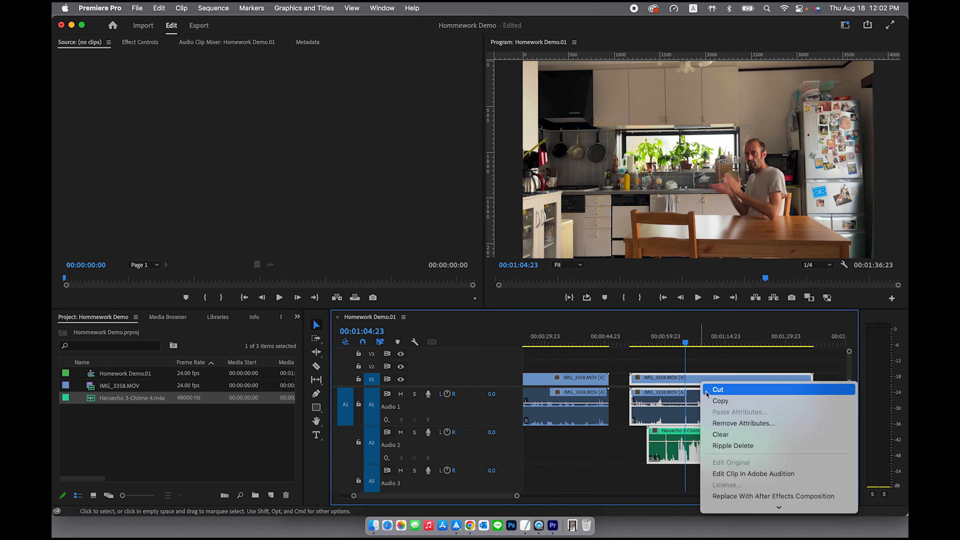
pyautogui.scroll(-5, 711, 390)
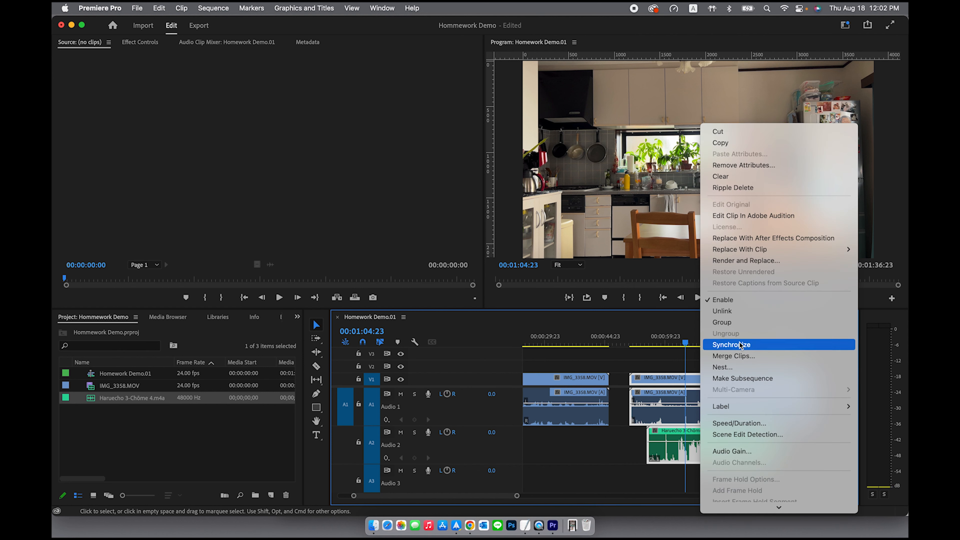
pyautogui.click(755, 346)
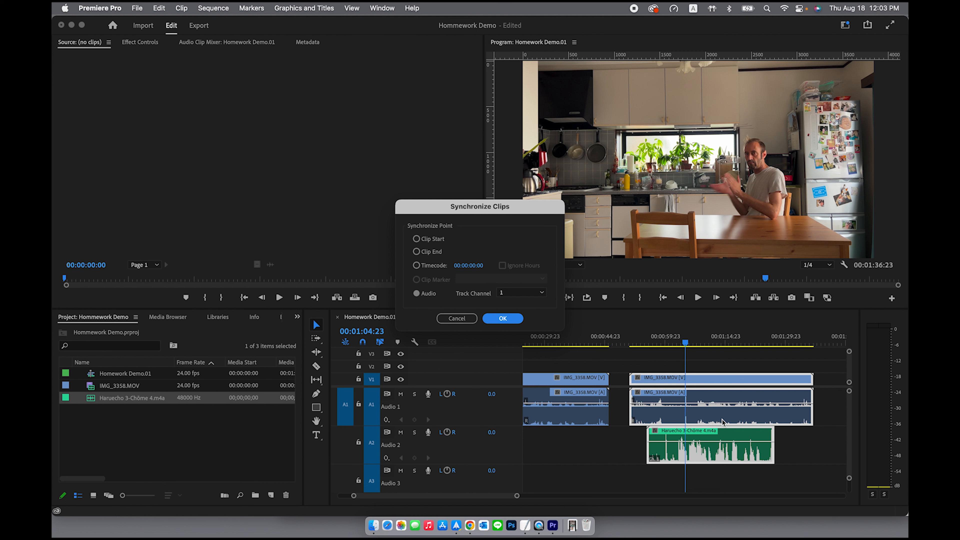
pyautogui.click(501, 319)
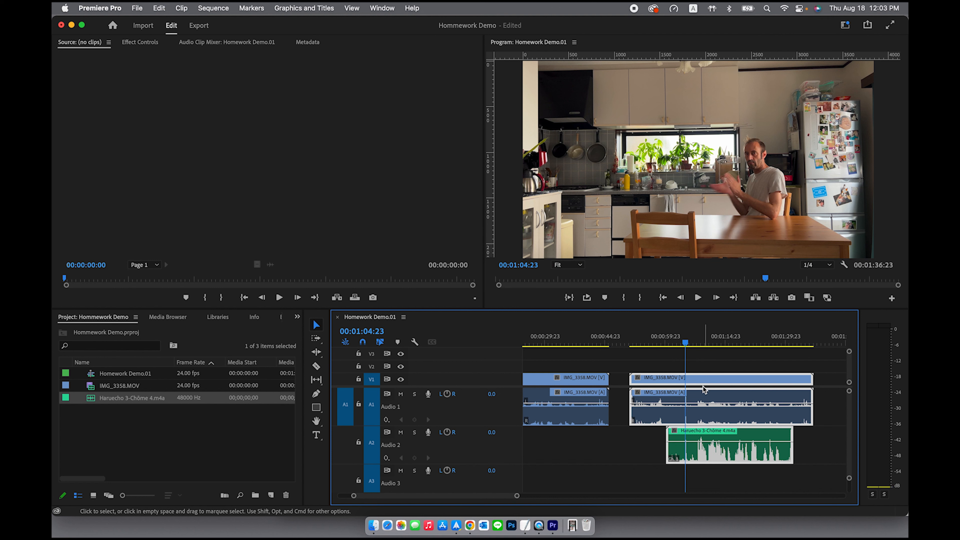
# - Trim the second IMG_3358 clip's start, and cut its end to match the Haruecho clip's end
pyautogui.press('=')
pyautogui.press('=')
pyautogui.press('=')
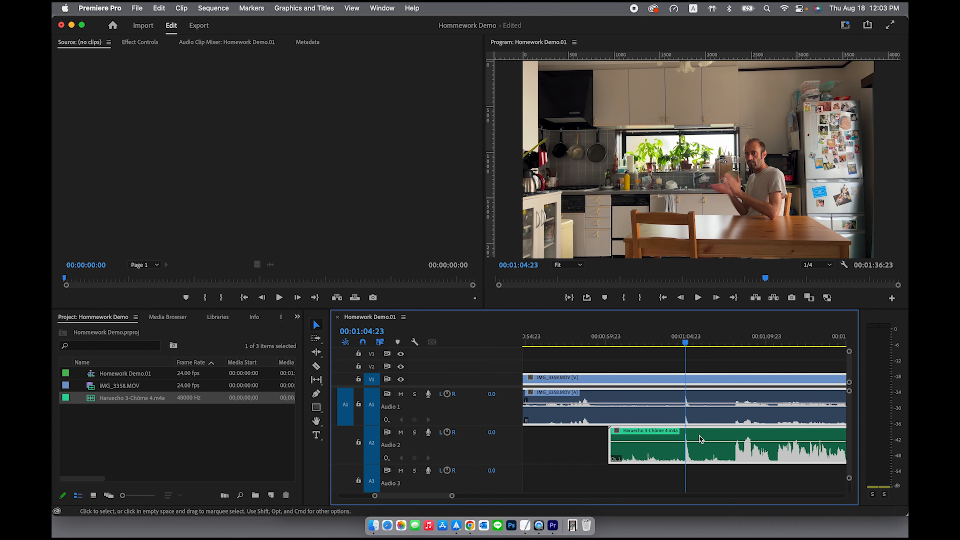
pyautogui.press('-')
pyautogui.press('-')
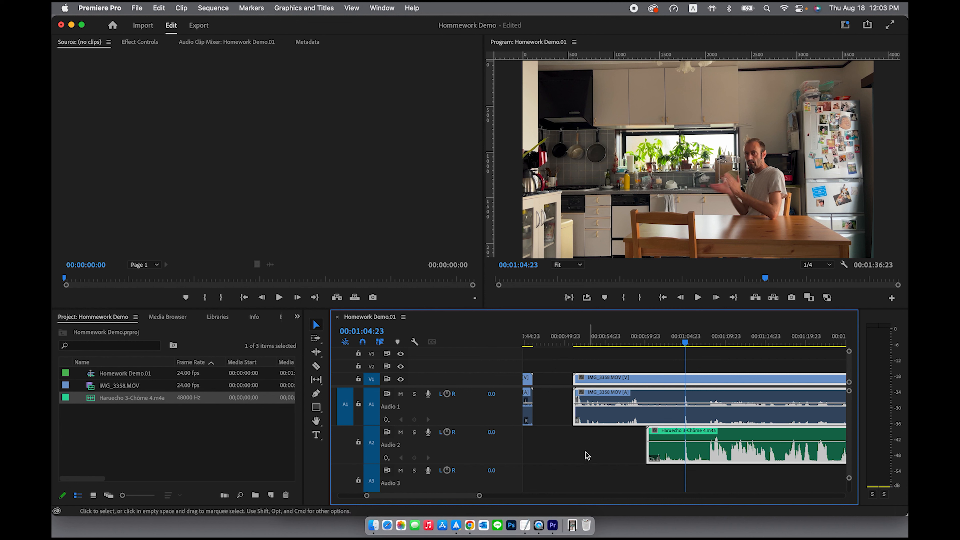
pyautogui.click(553, 442)
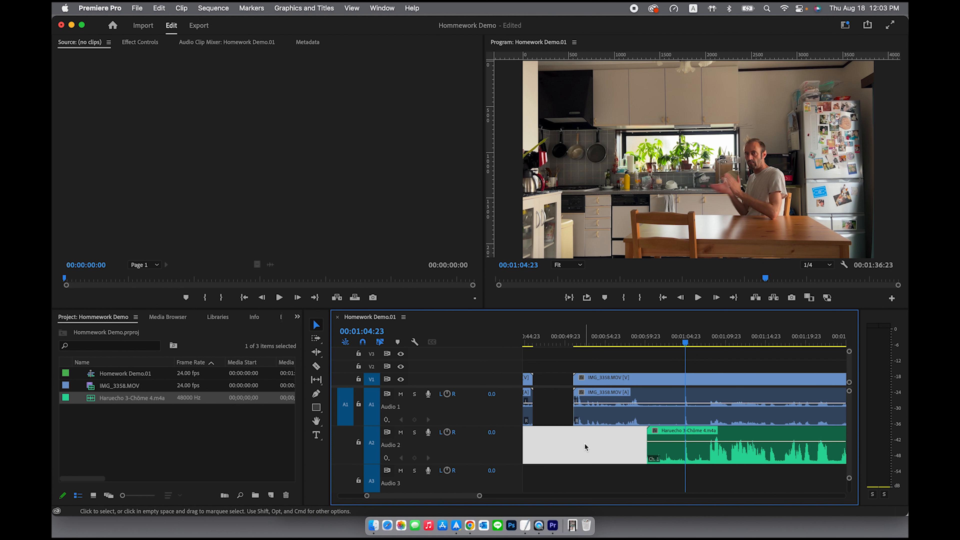
pyautogui.click(612, 487)
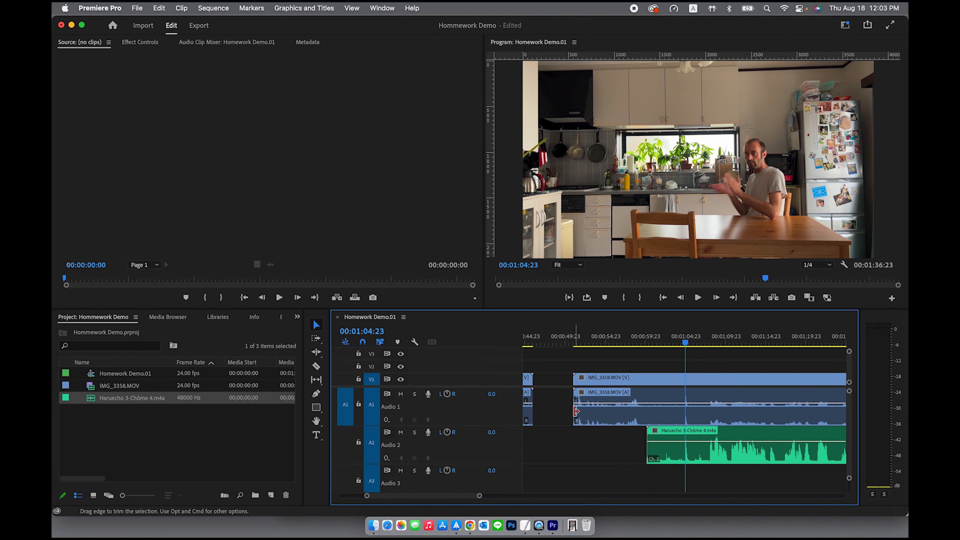
pyautogui.moveTo(571, 413); pyautogui.dragTo(647, 419)
pyautogui.hscroll(10, 596, 438)
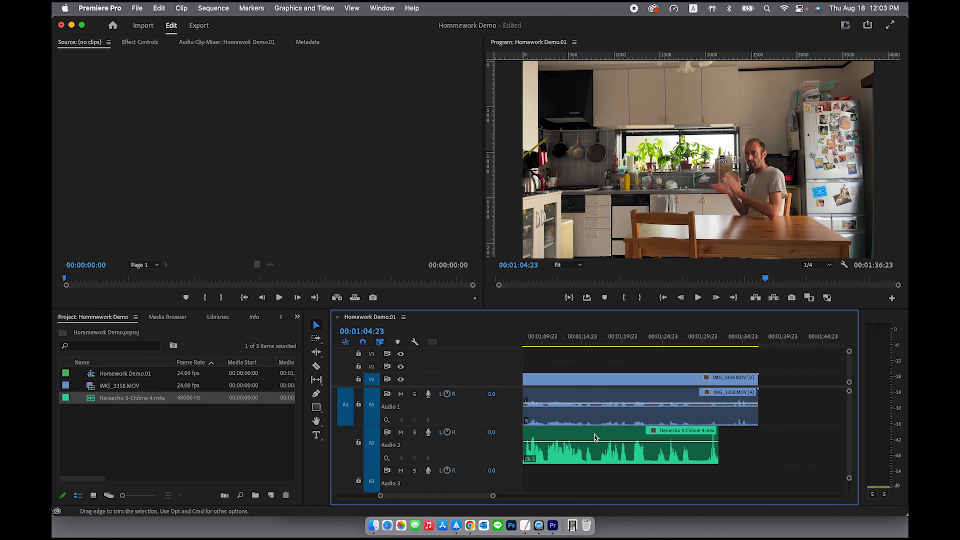
pyautogui.moveTo(757, 413); pyautogui.dragTo(717, 416)
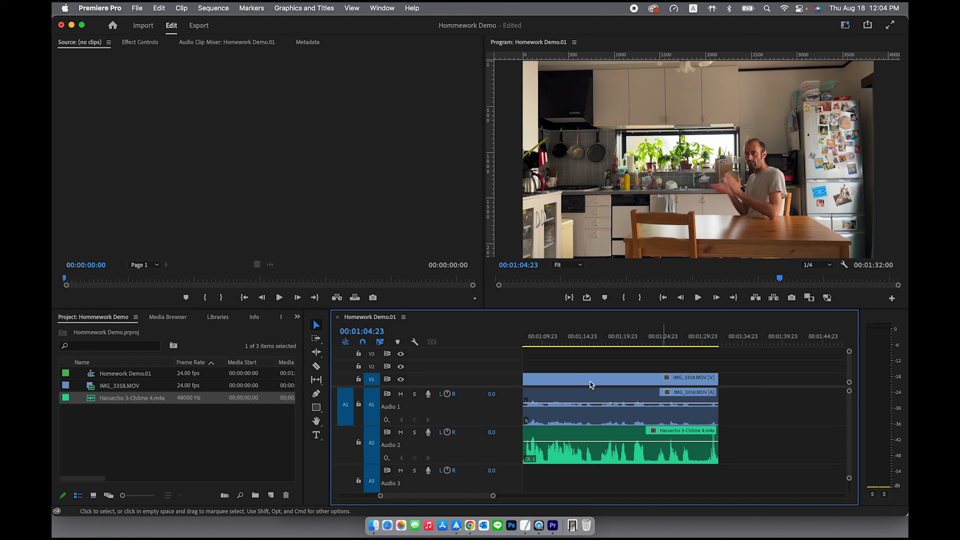
# - Move the video, camera audio and phone audio clips later together in the timeline
pyautogui.click(742, 453)
pyautogui.moveTo(742, 451); pyautogui.dragTo(667, 379)
pyautogui.click(771, 411)
pyautogui.moveTo(678, 456); pyautogui.dragTo(736, 455)
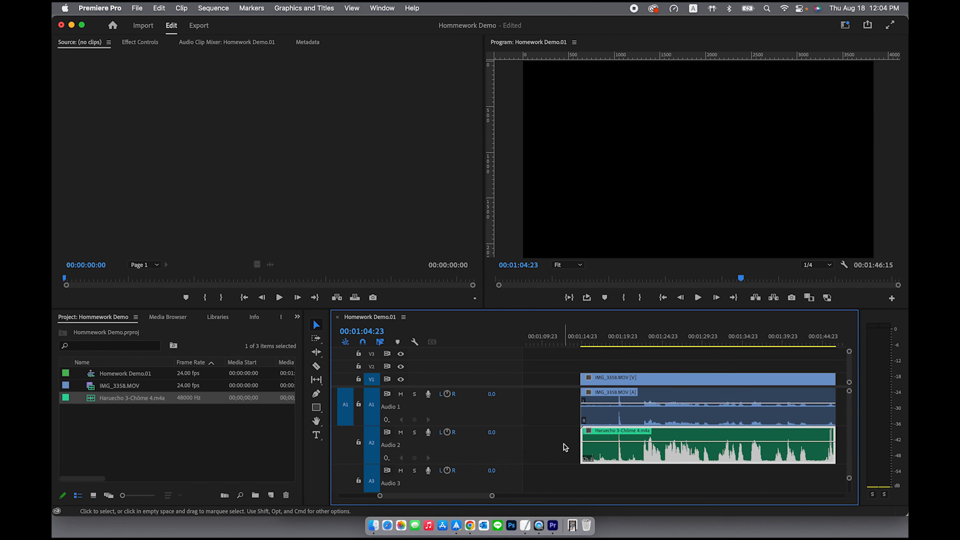
# - Drag the later IMG_3358 and Haruecho clips on V1, A1 and A2 left, ending the sequence at 00:01:28:20
pyautogui.press('-')
pyautogui.press('-')
pyautogui.press('-')
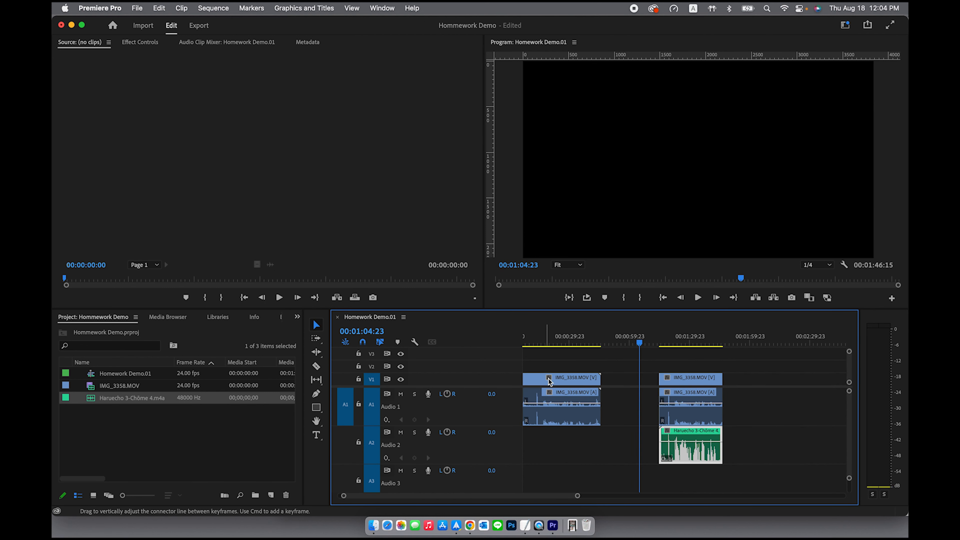
pyautogui.click(547, 341)
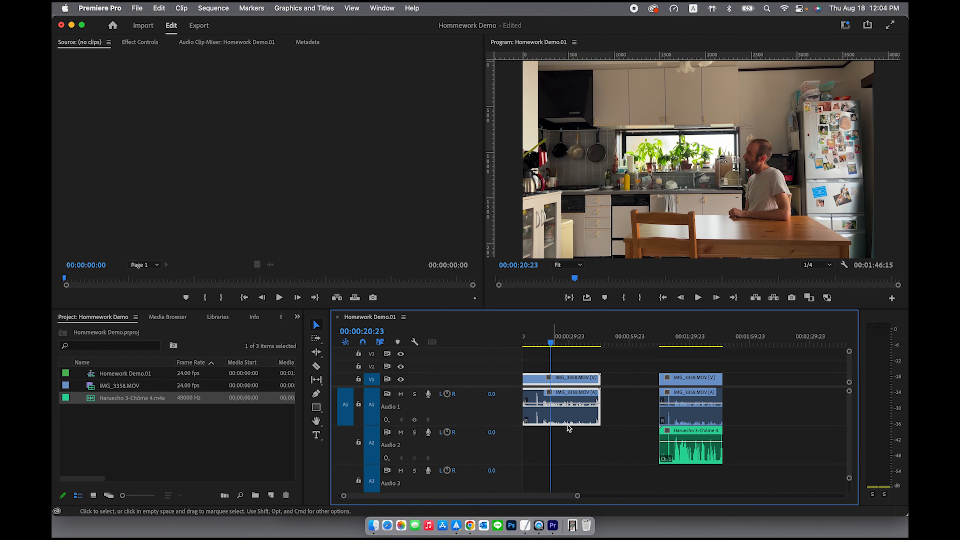
pyautogui.click(697, 342)
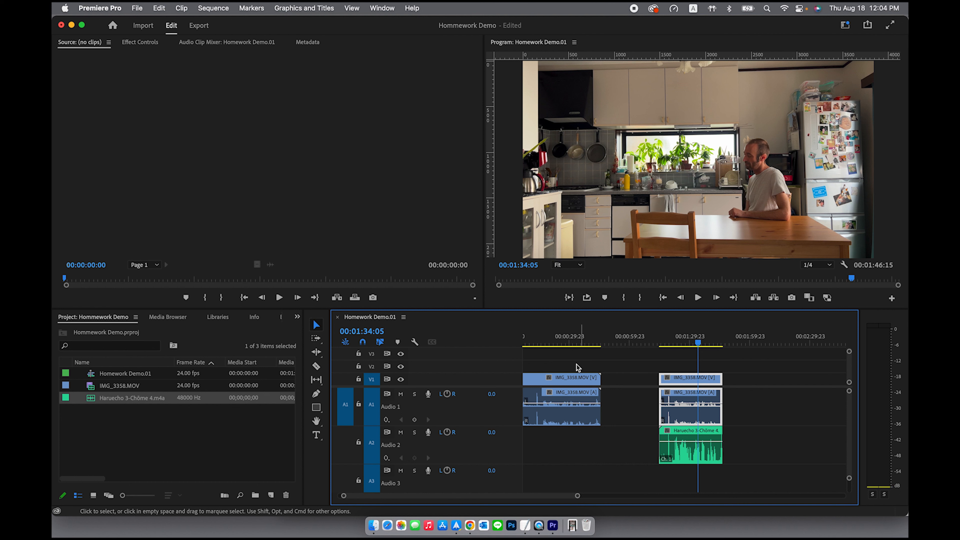
pyautogui.moveTo(650, 362); pyautogui.dragTo(691, 444)
pyautogui.moveTo(691, 445); pyautogui.dragTo(694, 445)
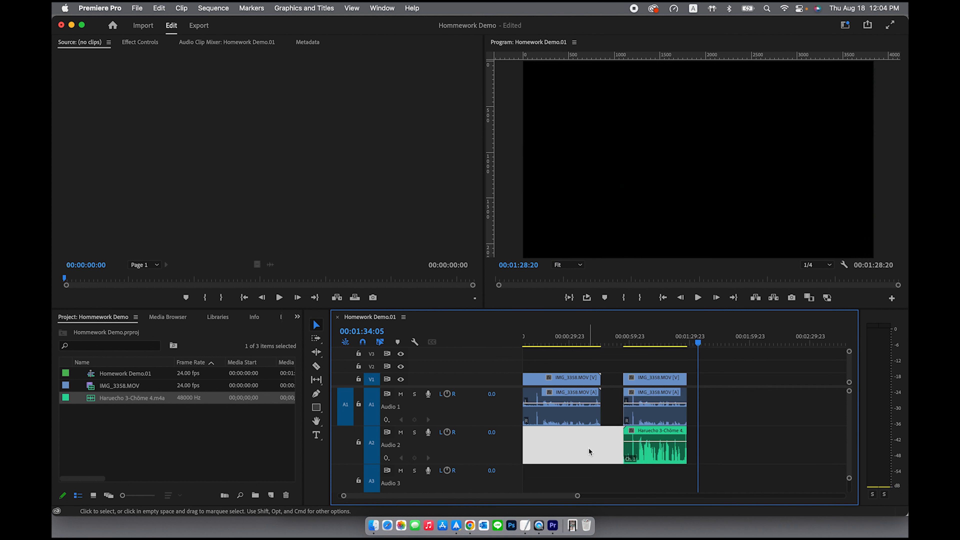
pyautogui.click(589, 449)
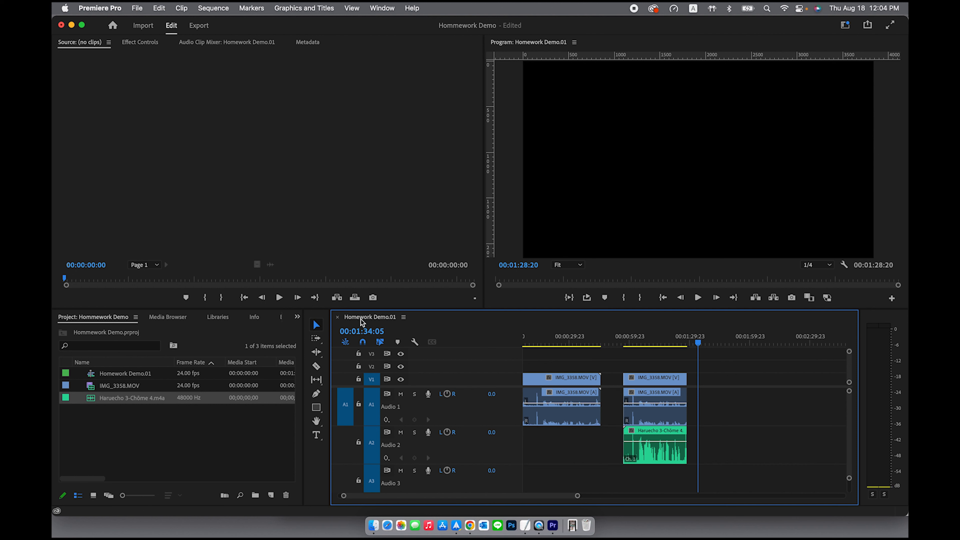
# - Duplicate Homework Demo.01, rename the copy Homework Demo.02 and open it in the timeline
pyautogui.rightClick(91, 373)
pyautogui.click(126, 431)
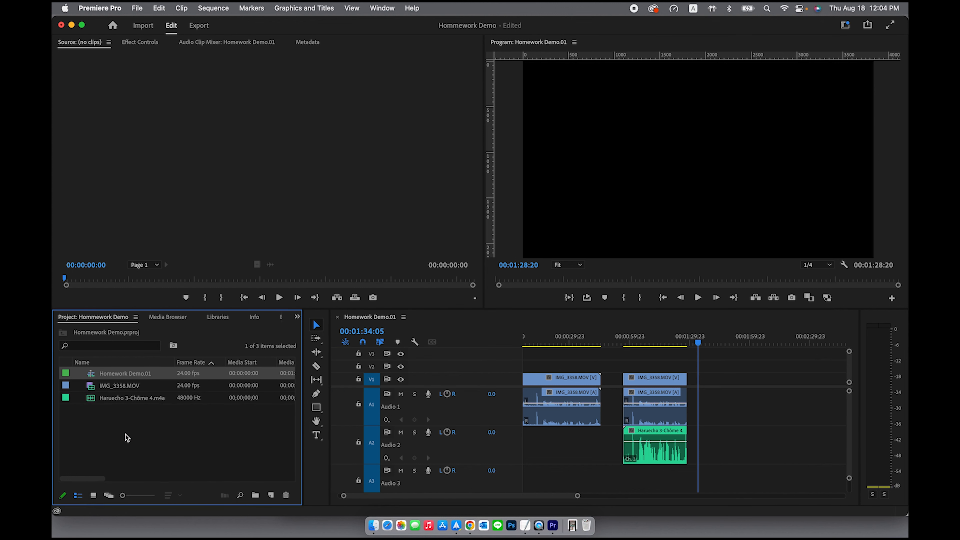
pyautogui.click(154, 386)
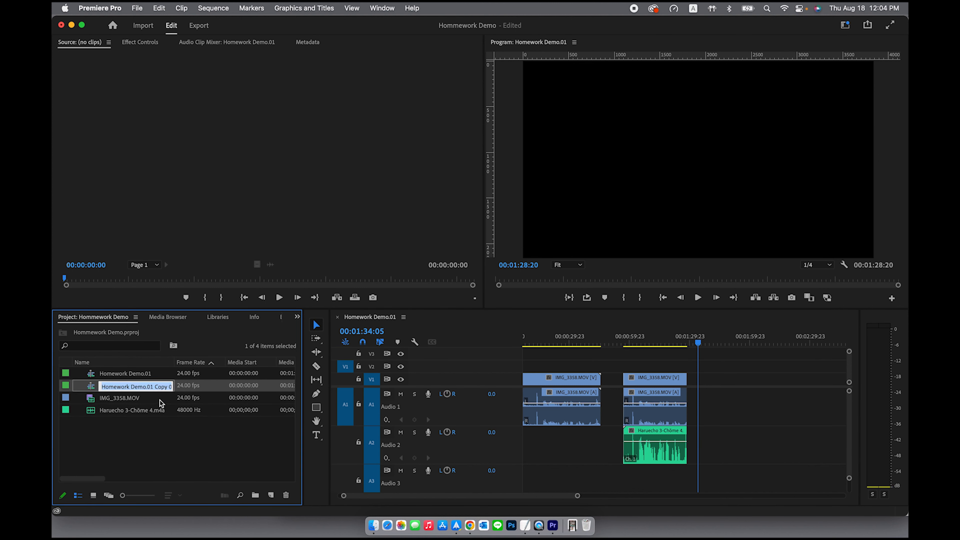
pyautogui.click(150, 386)
pyautogui.moveTo(150, 386); pyautogui.dragTo(177, 389)
pyautogui.write('2')
pyautogui.click(170, 450)
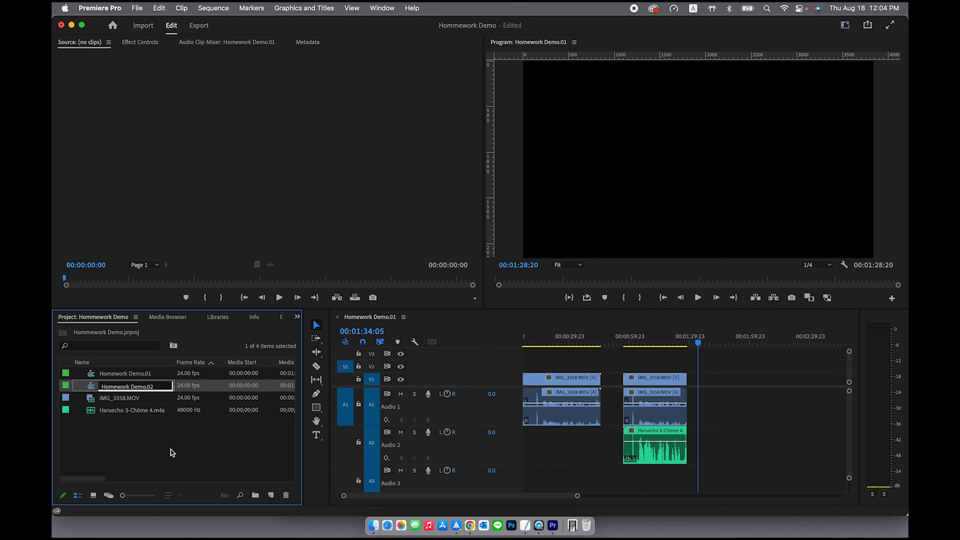
pyautogui.doubleClick(90, 387)
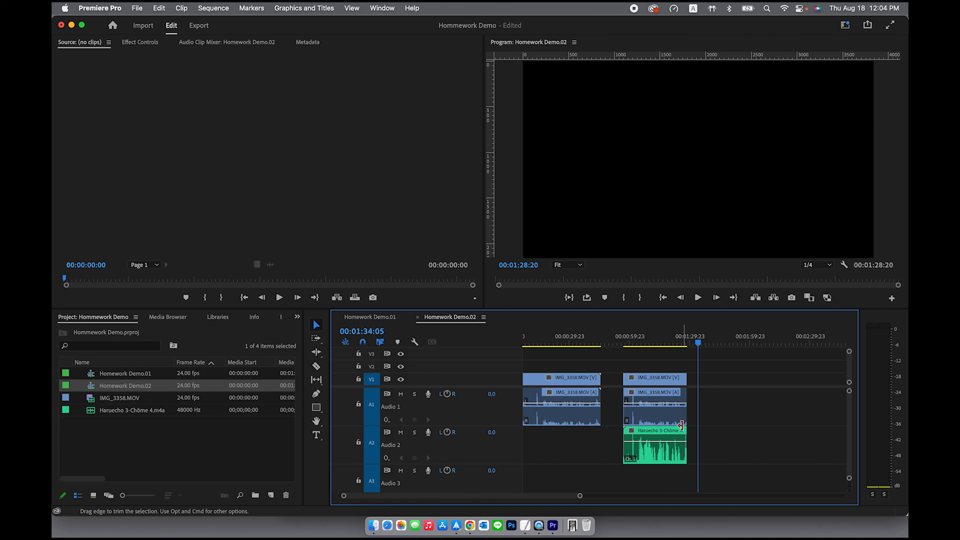
# - Unlink the second IMG_3358 clip's camera audio and delete it
pyautogui.click(567, 337)
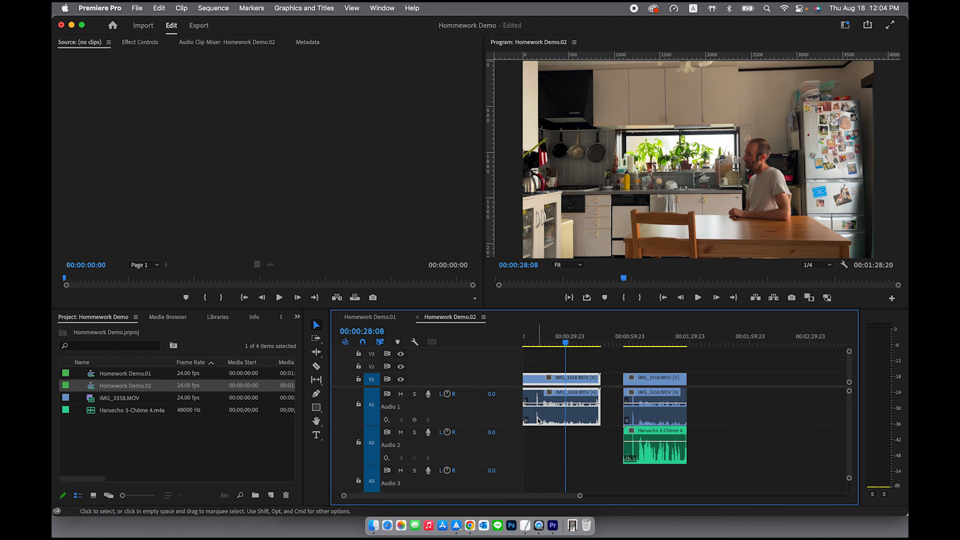
pyautogui.click(535, 342)
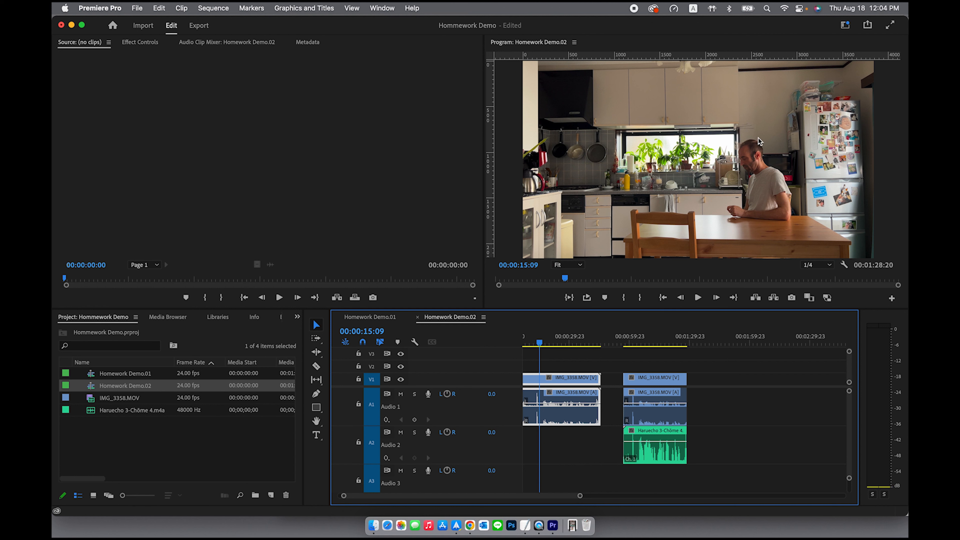
pyautogui.click(669, 377)
pyautogui.click(650, 338)
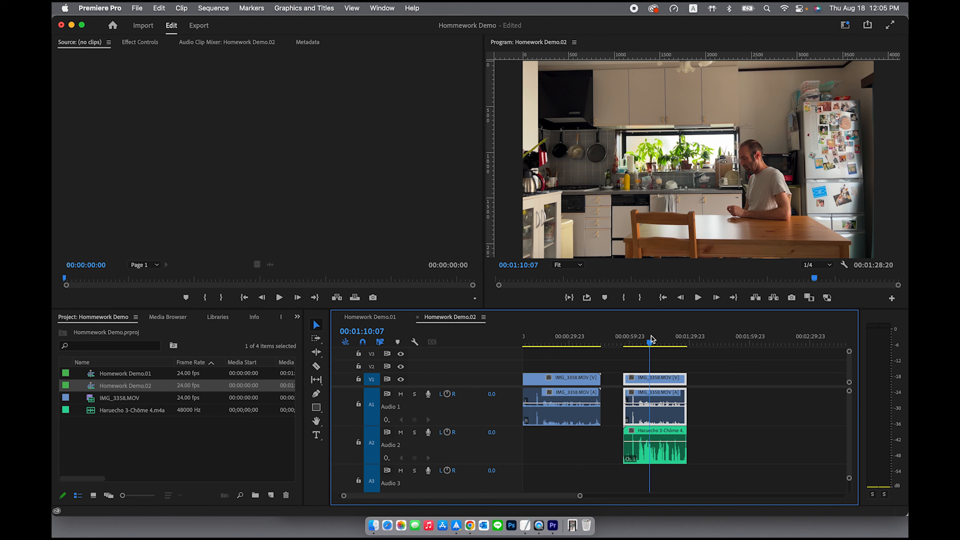
pyautogui.click(654, 452)
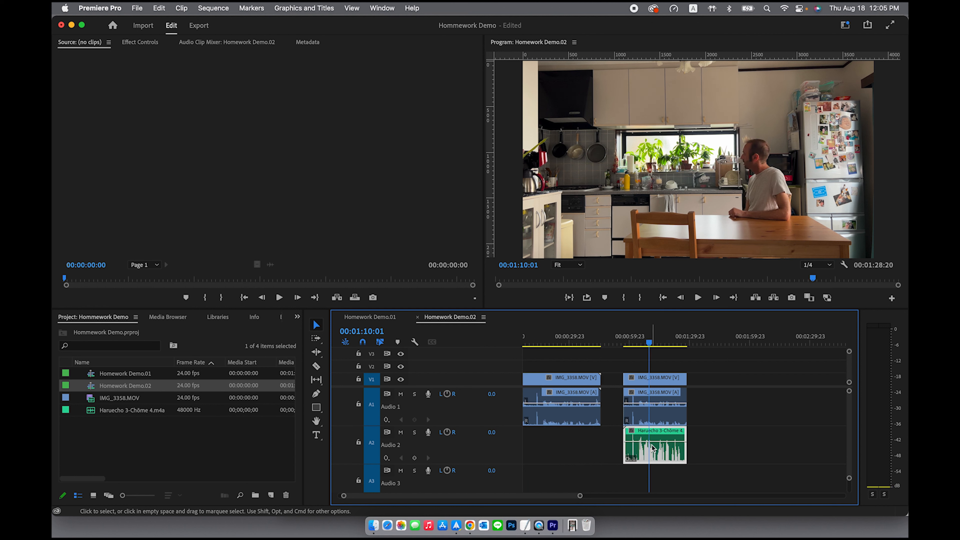
pyautogui.click(660, 422)
pyautogui.rightClick(660, 421)
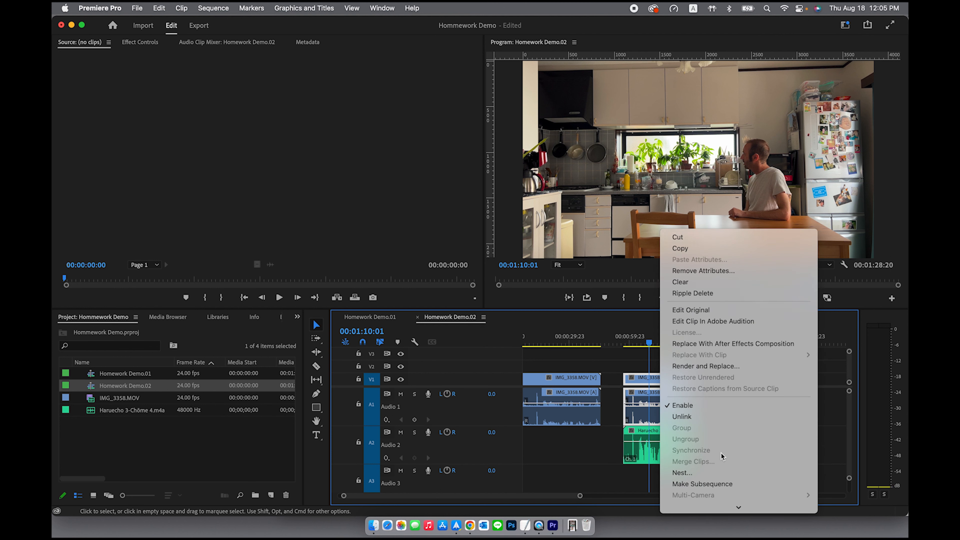
pyautogui.click(720, 417)
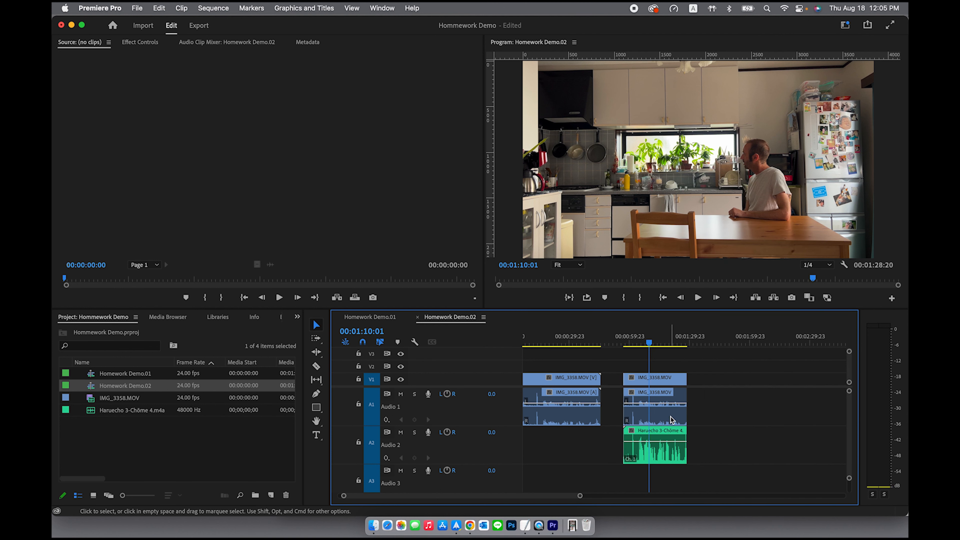
pyautogui.click(671, 419)
pyautogui.press('Delete')
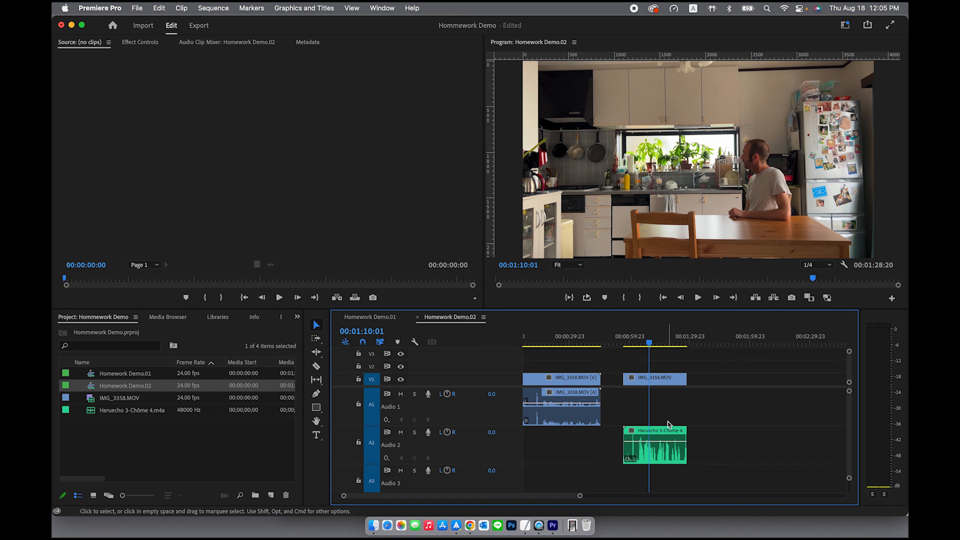
# - Move the Haruecho 3-Chôme memo up to Audio 1 and link it with the second IMG_3358 video
pyautogui.moveTo(666, 437); pyautogui.dragTo(662, 373)
pyautogui.click(709, 417)
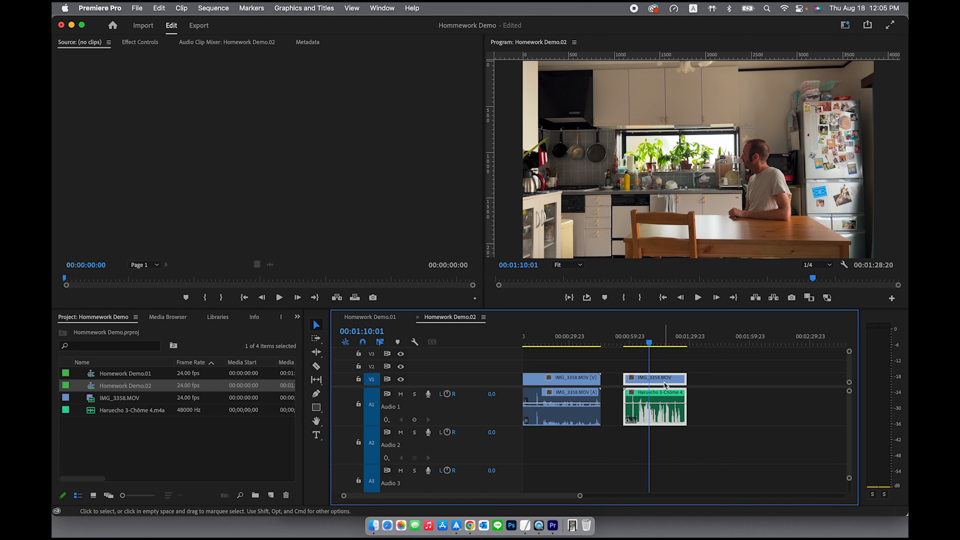
pyautogui.rightClick(666, 385)
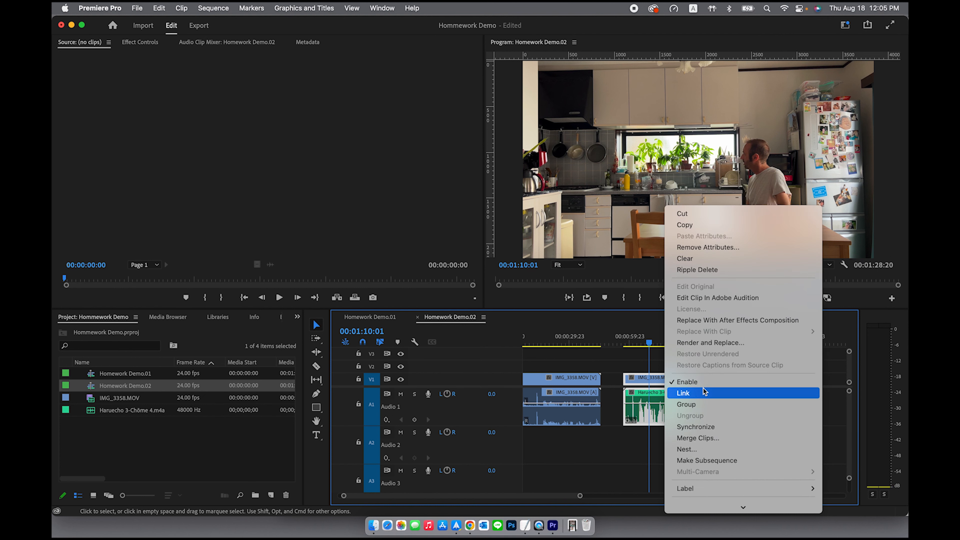
pyautogui.click(703, 392)
# - Slide the linked second IMG_3358 clip pair along the timeline
pyautogui.click(742, 424)
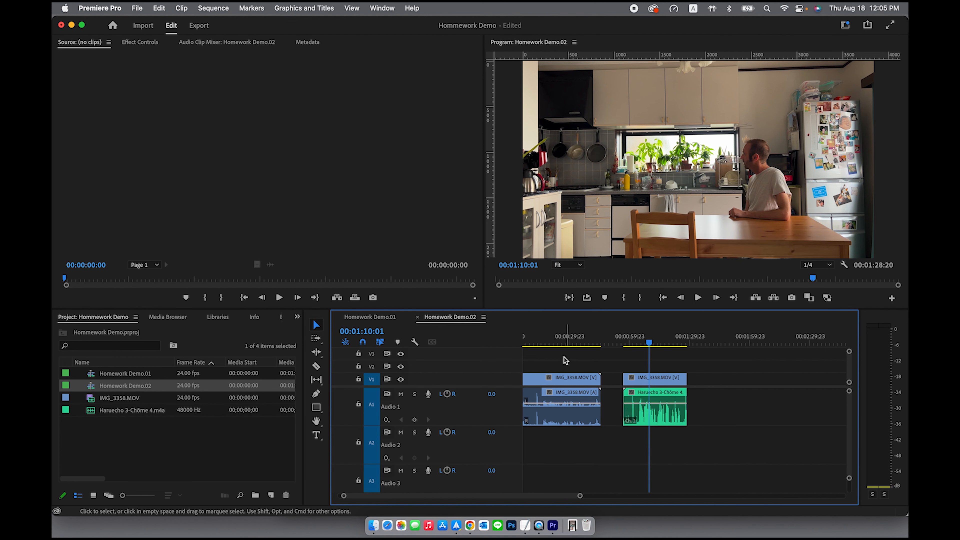
pyautogui.click(559, 343)
pyautogui.click(560, 394)
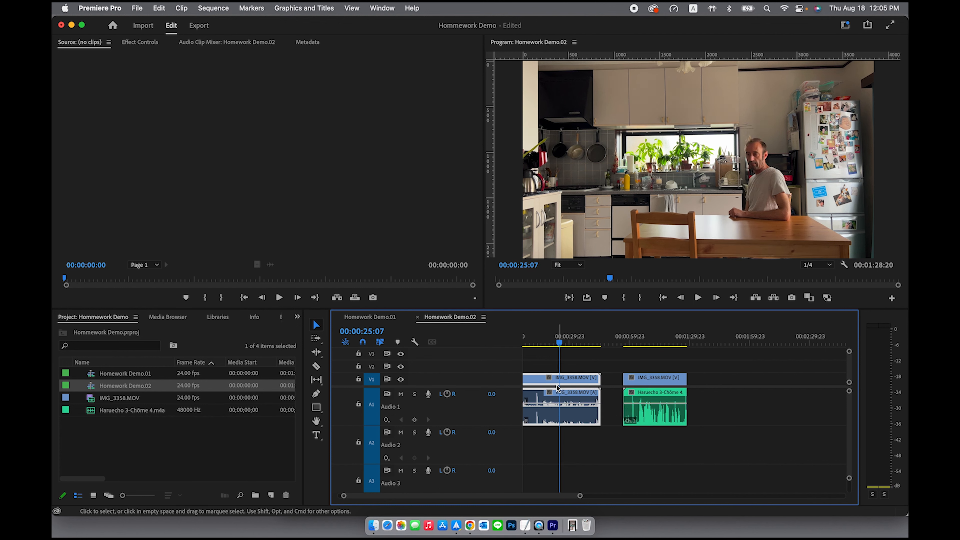
pyautogui.click(650, 343)
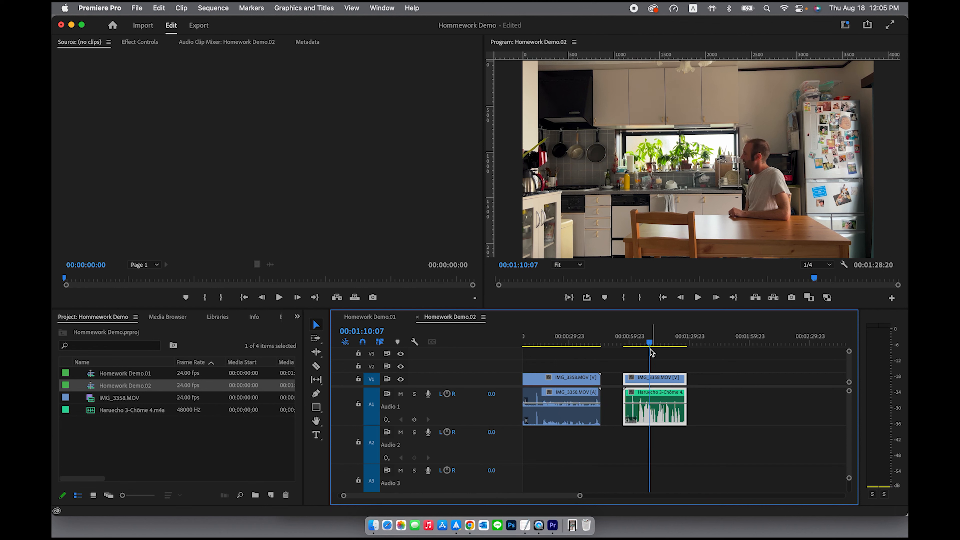
pyautogui.moveTo(661, 388); pyautogui.dragTo(651, 418)
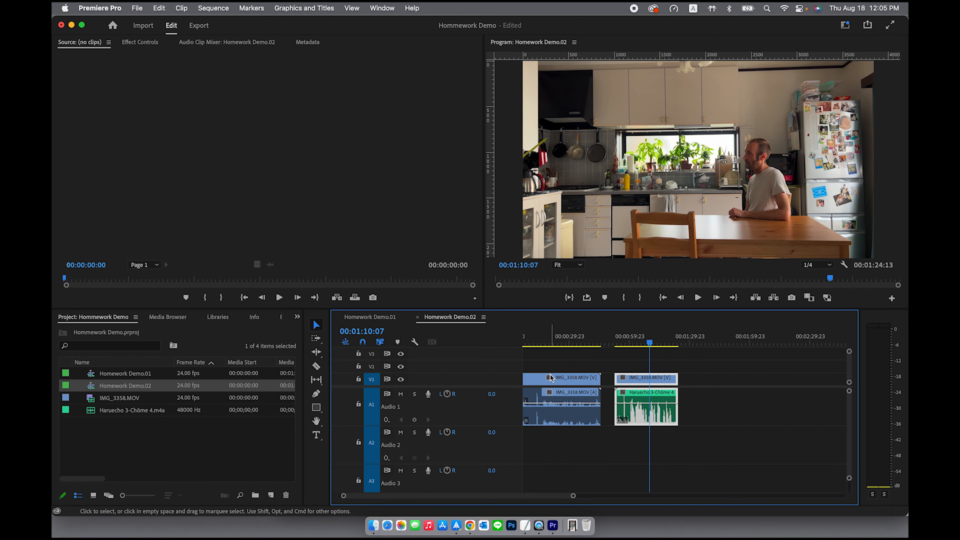
# - Trim the first IMG_3358 clip to start around 16 seconds and end around 35 seconds
pyautogui.hscroll(-1, 571, 345)
pyautogui.moveTo(571, 345)
pyautogui.mouseDown()
pyautogui.moveTo(542, 340)
pyautogui.moveTo(555, 340)
pyautogui.mouseUp()
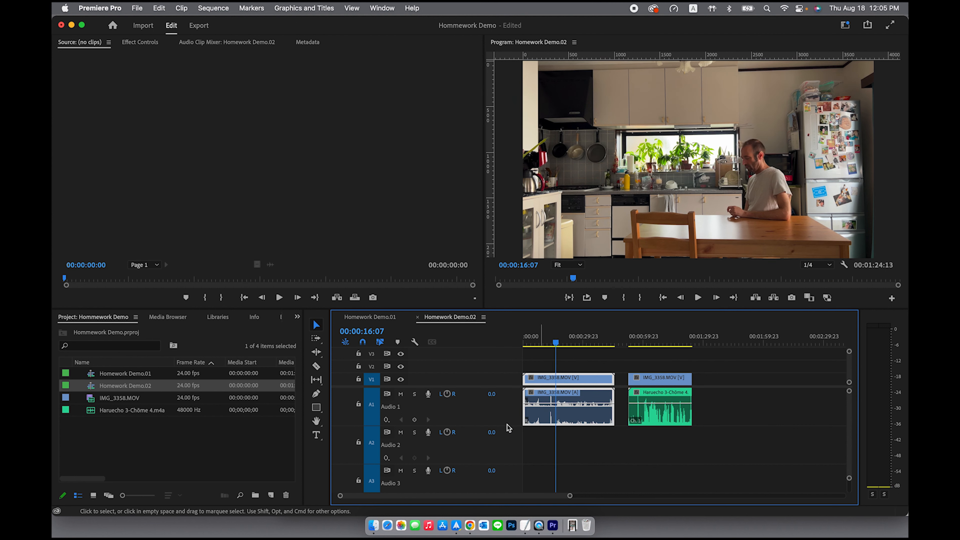
pyautogui.moveTo(525, 378); pyautogui.dragTo(557, 379)
pyautogui.click(560, 341)
pyautogui.moveTo(560, 343); pyautogui.dragTo(594, 341)
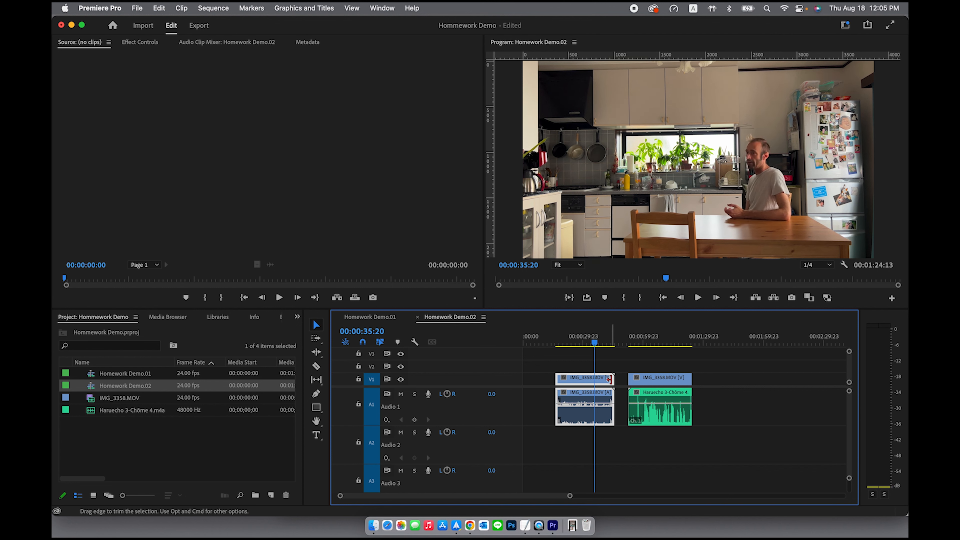
pyautogui.moveTo(610, 379); pyautogui.dragTo(580, 384)
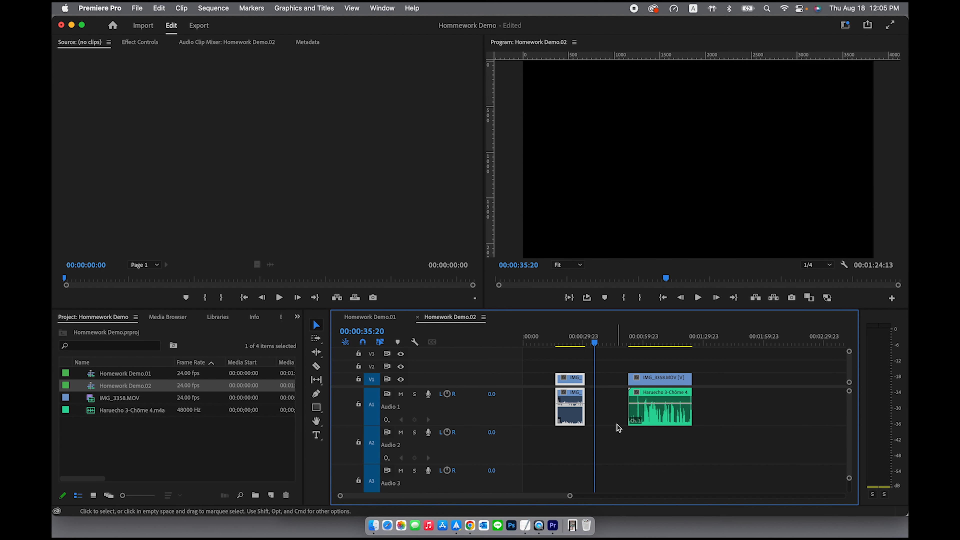
# - Delete the empty gaps so the two IMG_3358 clips sit back to back
pyautogui.click(604, 382)
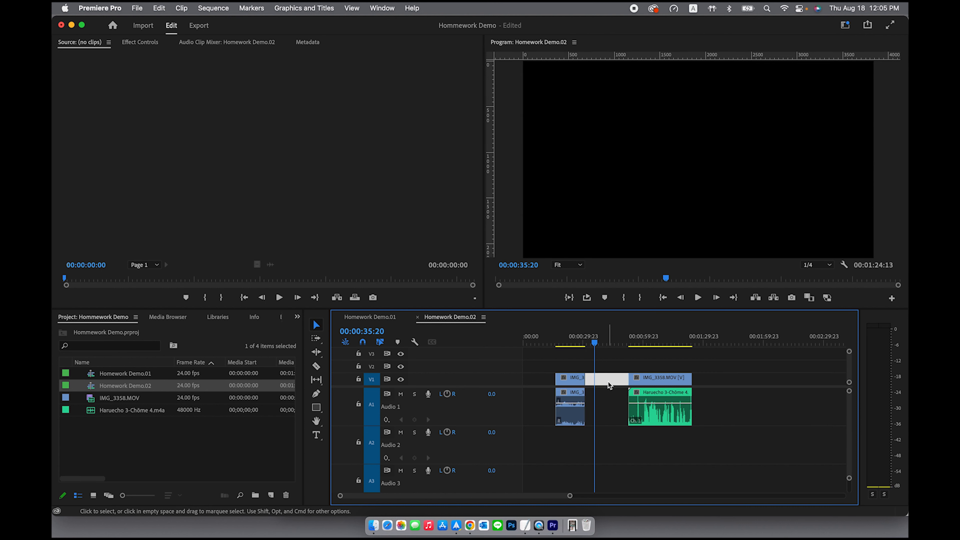
pyautogui.press('Delete')
pyautogui.press('=')
pyautogui.press('=')
pyautogui.press('=')
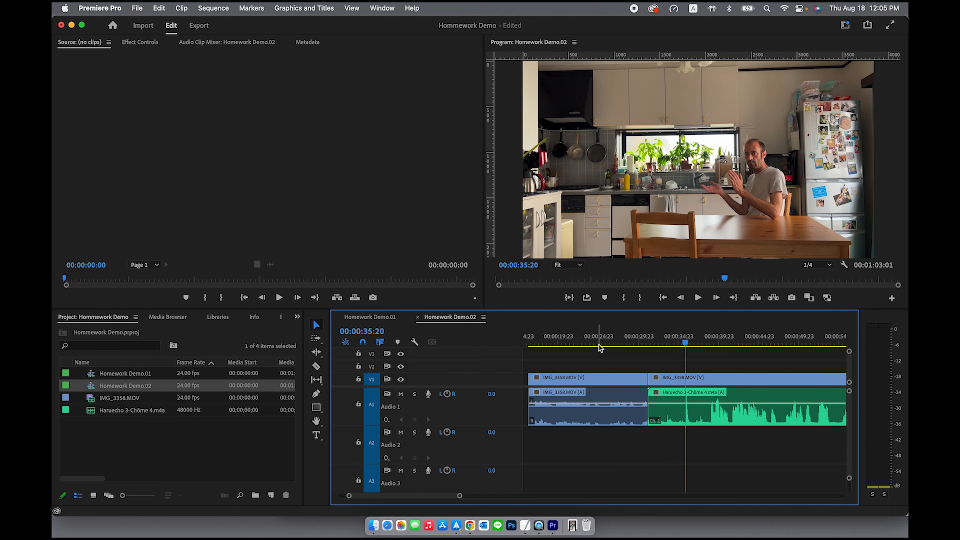
pyautogui.moveTo(613, 377); pyautogui.dragTo(680, 383)
pyautogui.click(635, 382)
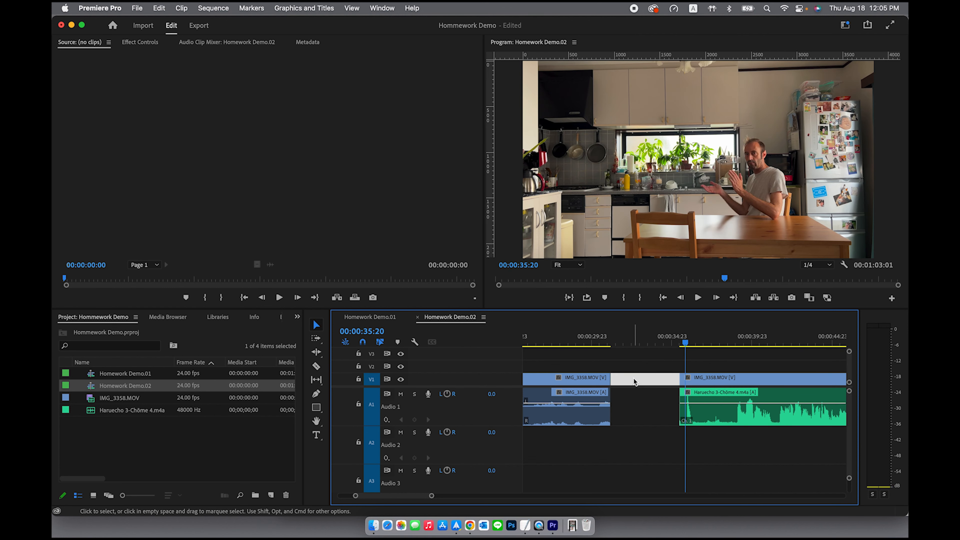
pyautogui.press('Delete')
# - Trim the second video's end to match the phone audio, making the sequence 00:00:46:05 long
pyautogui.scroll(-5, 619, 425)
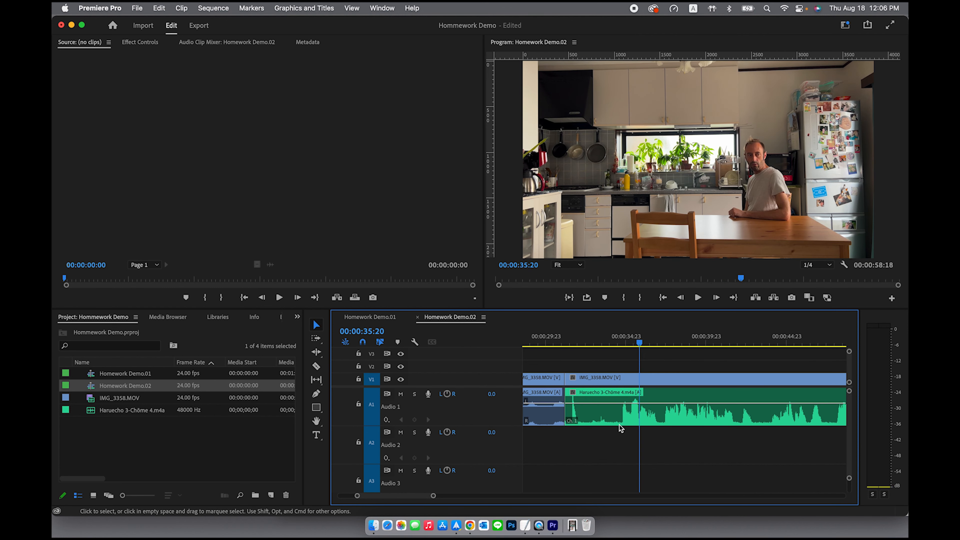
pyautogui.press('-')
pyautogui.press('-')
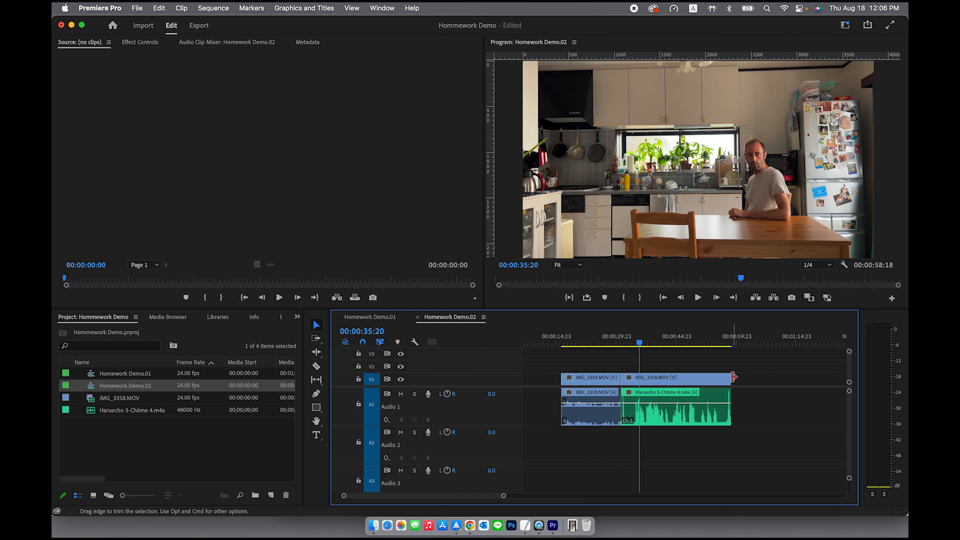
pyautogui.moveTo(728, 377); pyautogui.dragTo(677, 384)
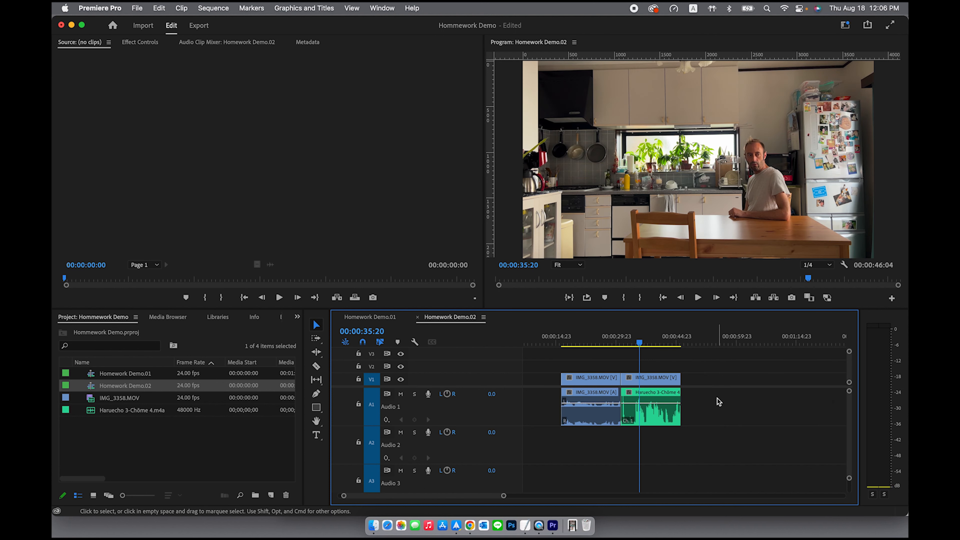
pyautogui.press('=')
pyautogui.press('=')
pyautogui.hscroll(5, 670, 431)
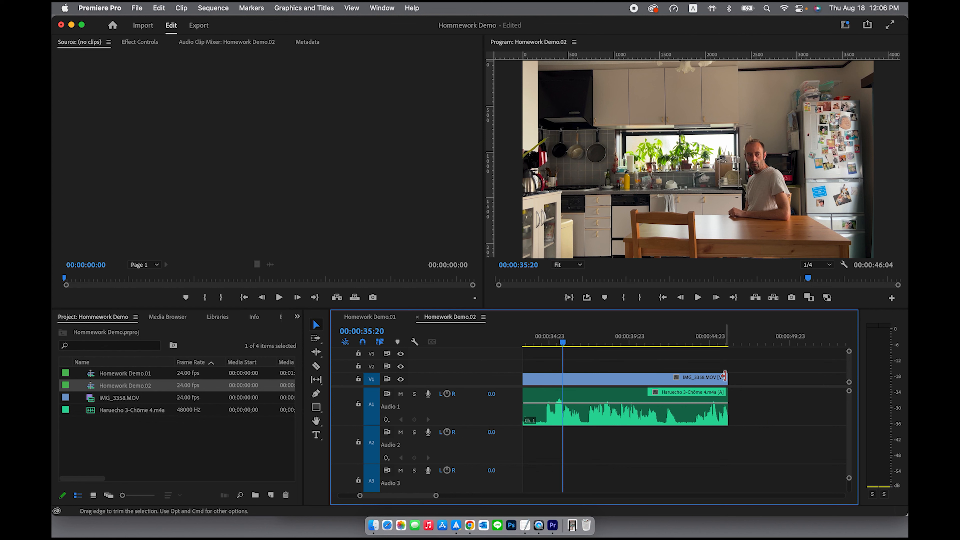
pyautogui.moveTo(724, 377); pyautogui.dragTo(725, 377)
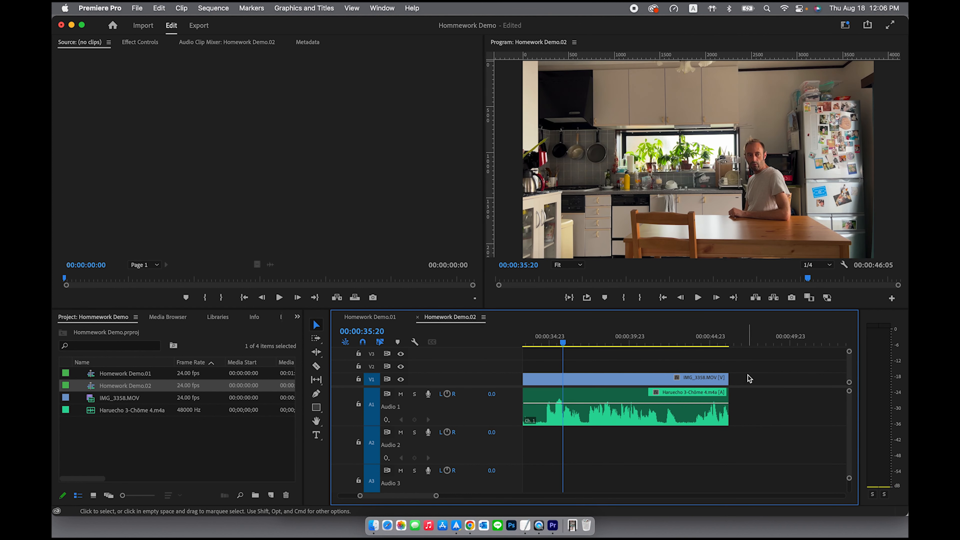
pyautogui.hscroll(-5, 598, 377)
pyautogui.hscroll(-1, 598, 377)
# - Make Audio 1 two steps taller, select the first IMG_3358.MOV clips and zoom the timeline out
pyautogui.hotkey('alt', '=')
pyautogui.hotkey('alt', '=')
pyautogui.hotkey('alt', '=')
pyautogui.hotkey('alt', '=')
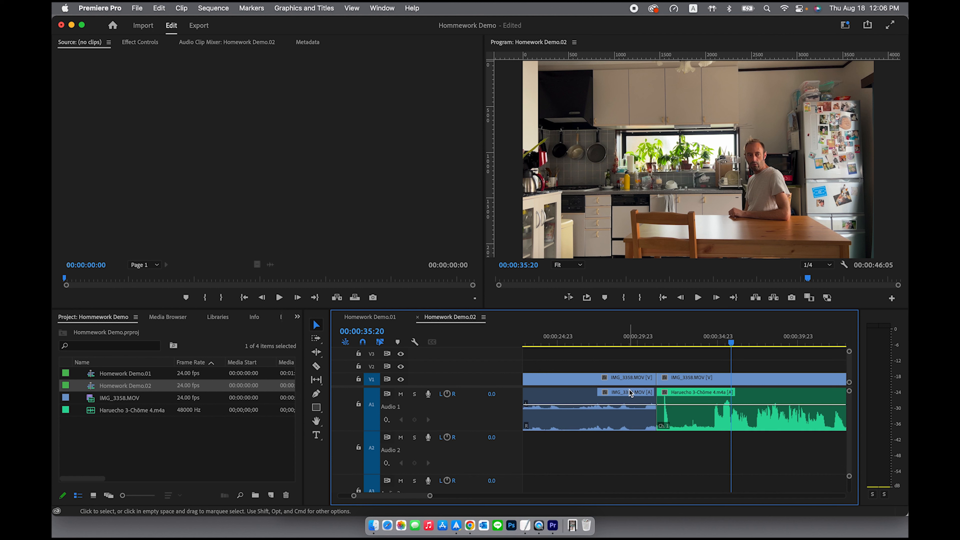
pyautogui.hotkey('alt', '=')
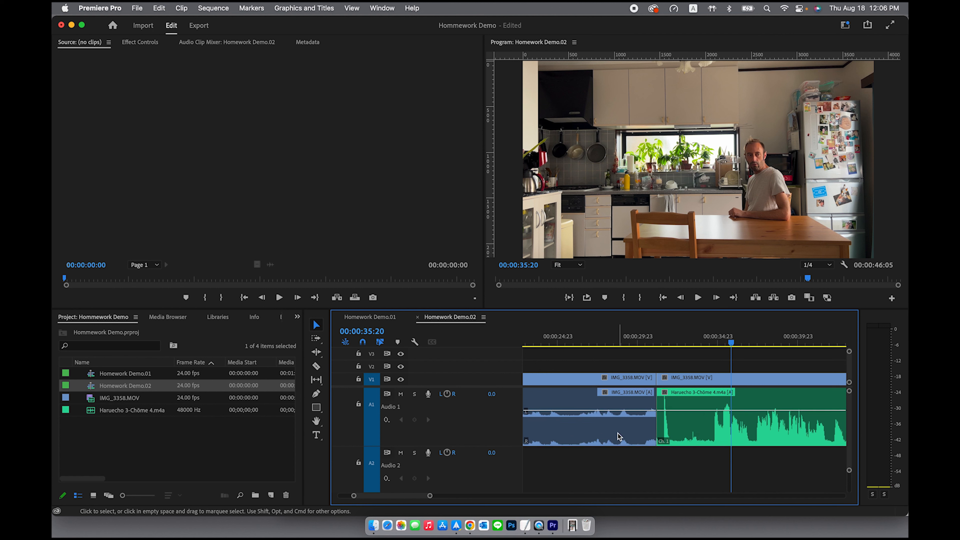
pyautogui.click(555, 432)
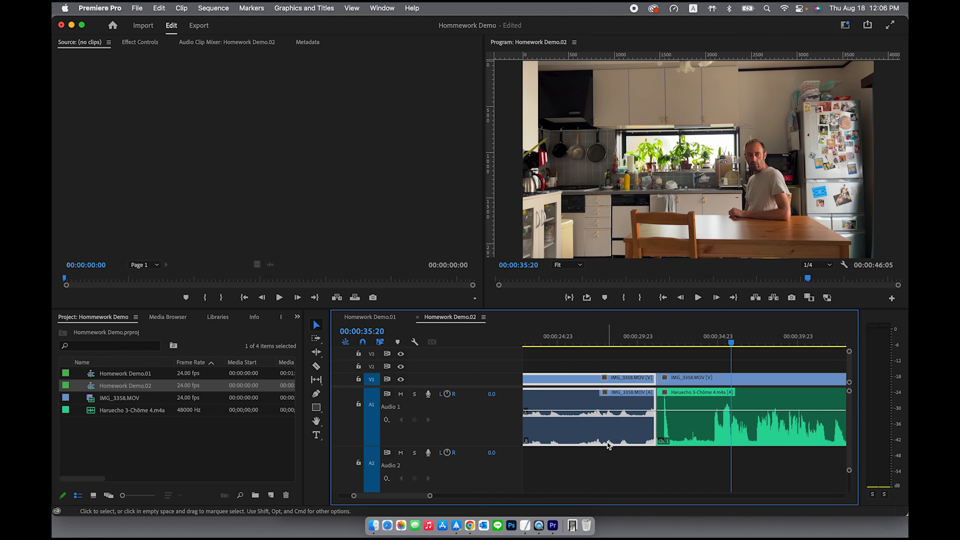
pyautogui.press('-')
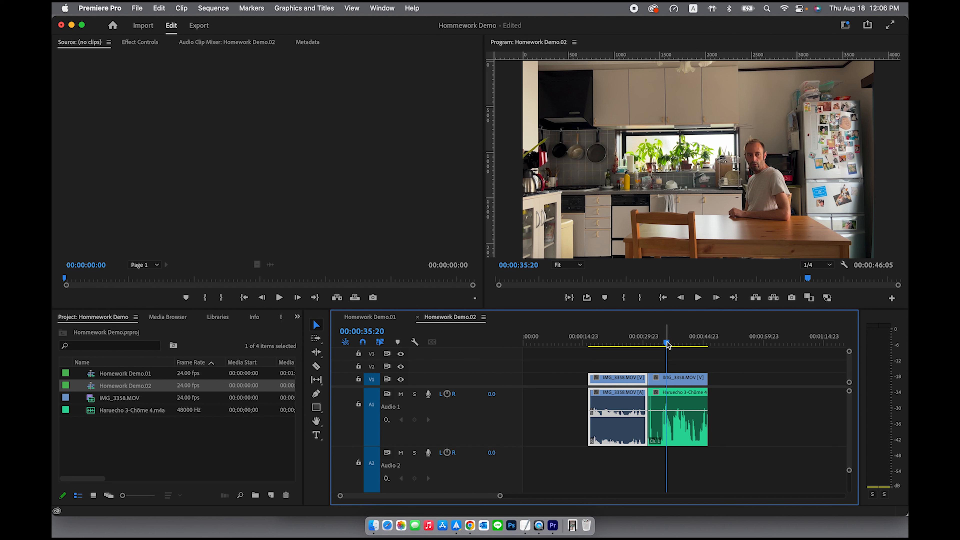
# - Play back both clips to compare the camera and phone audio levels
pyautogui.moveTo(667, 345); pyautogui.dragTo(602, 342)
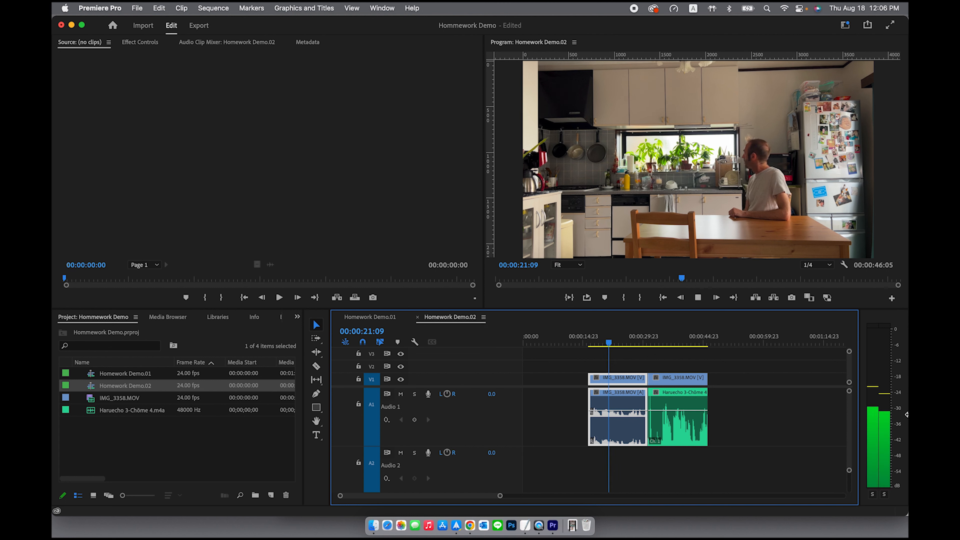
pyautogui.press('space')
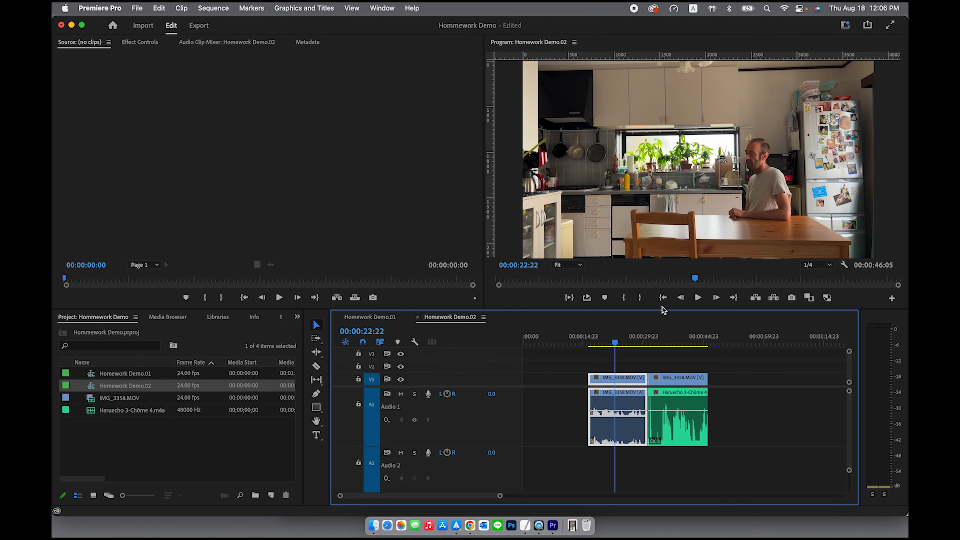
pyautogui.click(672, 342)
pyautogui.moveTo(673, 343); pyautogui.dragTo(661, 342)
pyautogui.press('space')
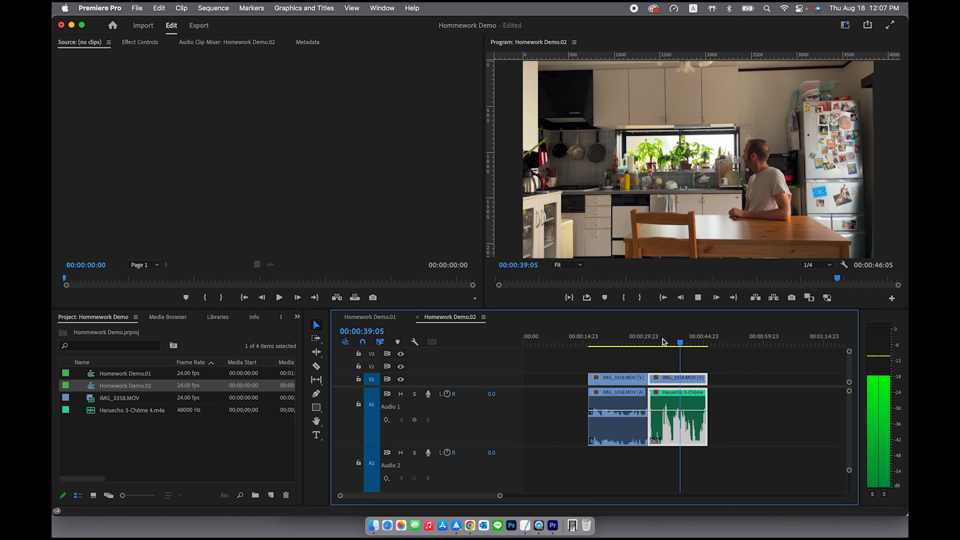
pyautogui.press('space')
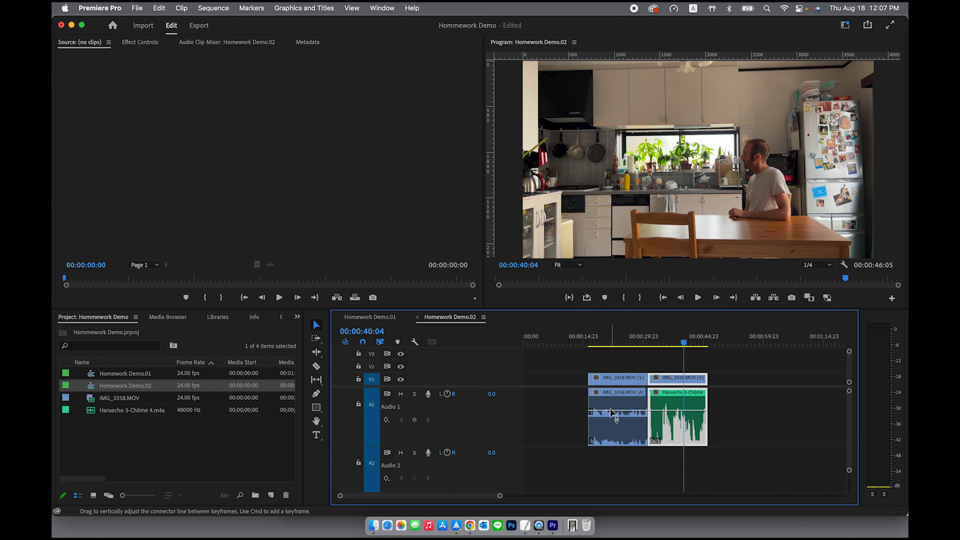
# - Raise the first IMG_3358.MOV clip's volume to 5.6 dB, then to 10.3 dB
pyautogui.moveTo(612, 411); pyautogui.dragTo(610, 400)
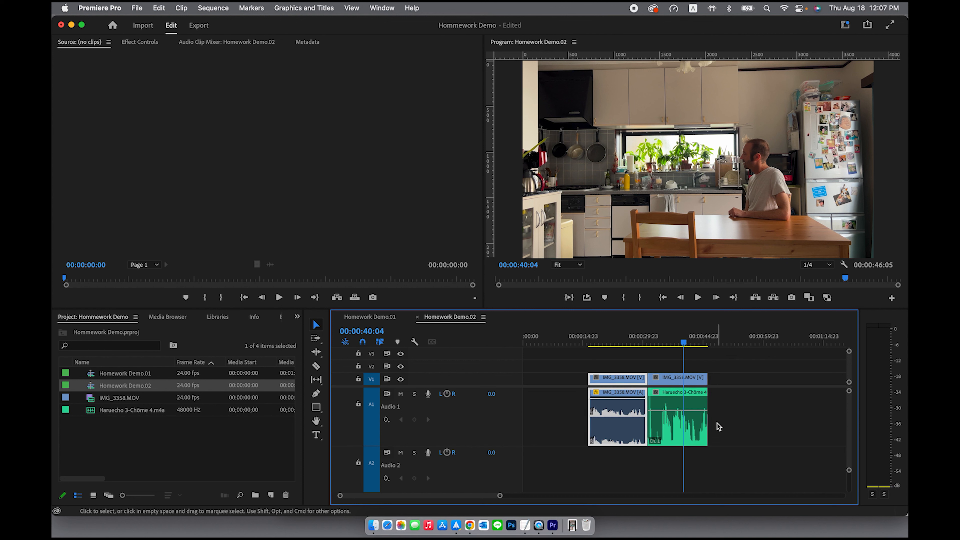
pyautogui.click(605, 343)
pyautogui.press('space')
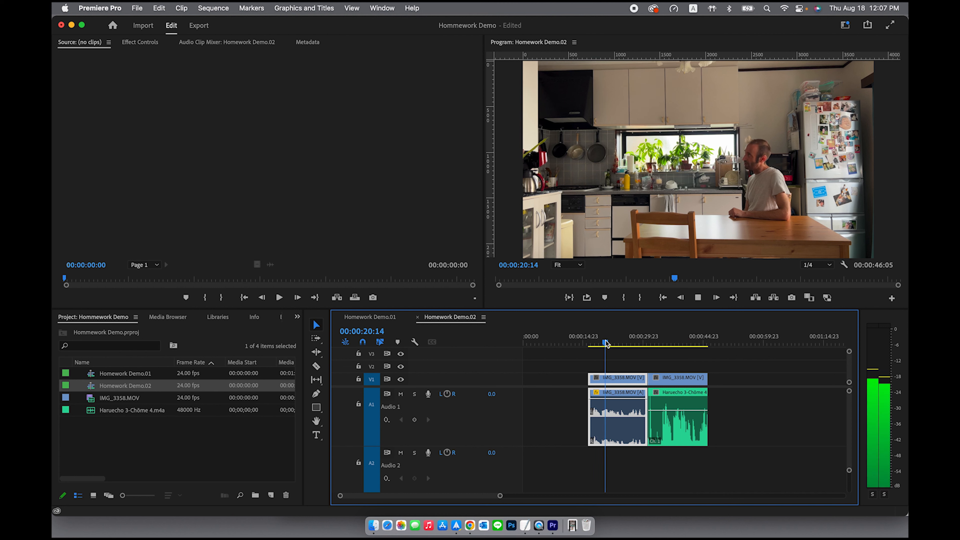
pyautogui.press('space')
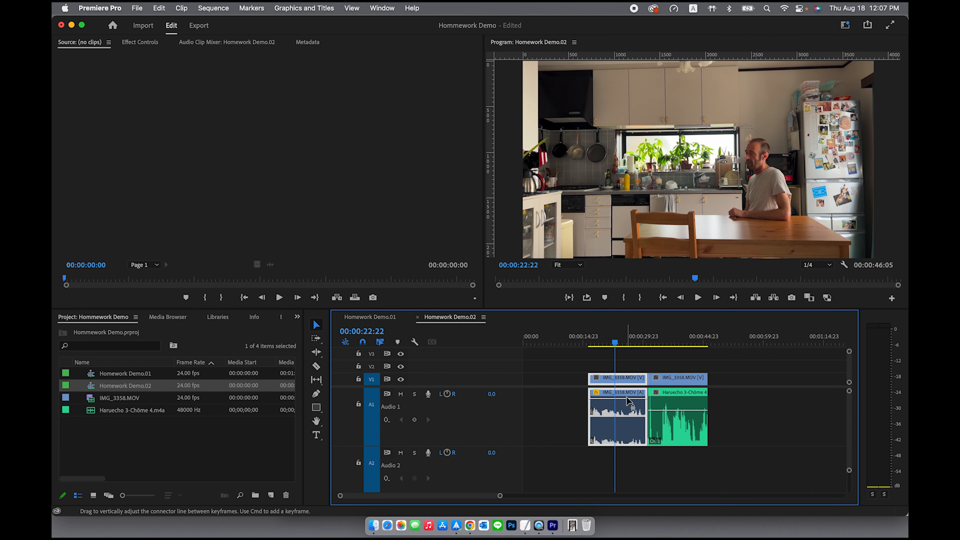
pyautogui.moveTo(626, 398); pyautogui.dragTo(628, 395)
pyautogui.press('space')
# - Scrub through the first clip to check the level, then park the playhead at 00:00:38:00
pyautogui.click(601, 344)
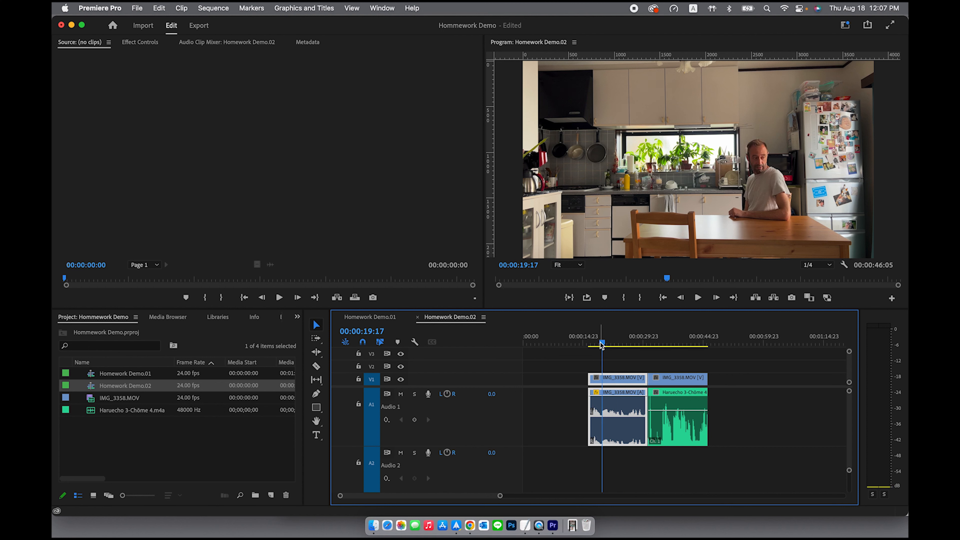
pyautogui.moveTo(602, 344); pyautogui.dragTo(609, 343)
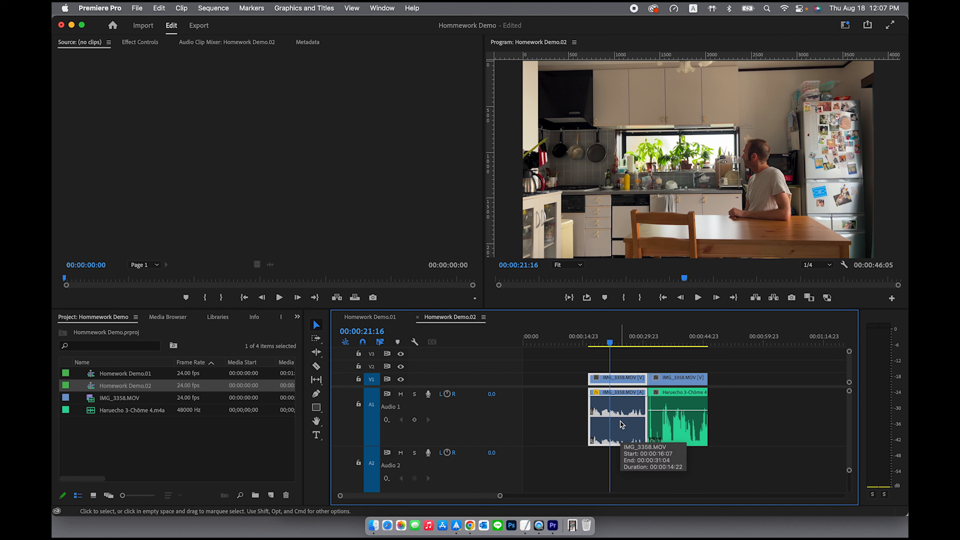
pyautogui.click(679, 341)
pyautogui.moveTo(682, 343); pyautogui.dragTo(678, 341)
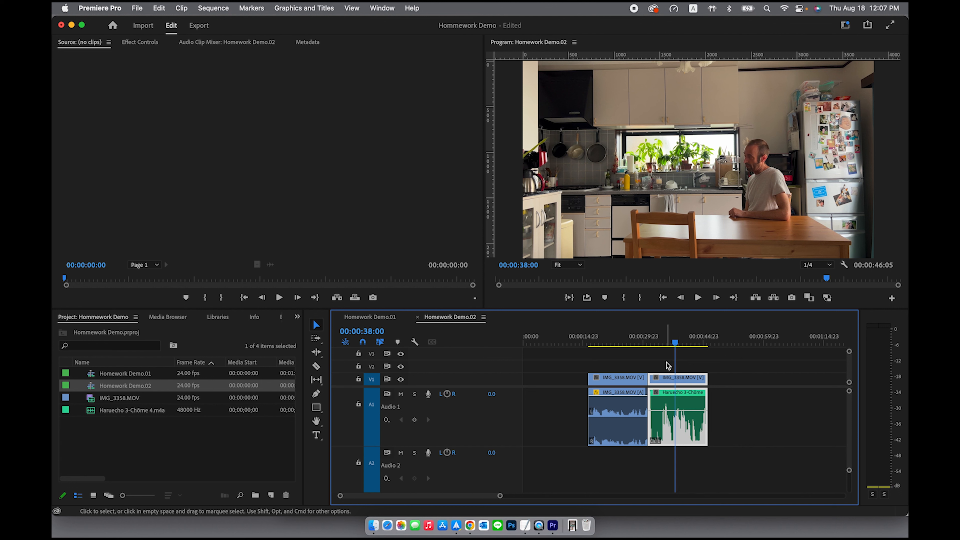
# - Type a title: 'Double System Recording', 'iPhone 13 Pro', 'A: iPhone XS (hidden behind the table'
pyautogui.click(316, 436)
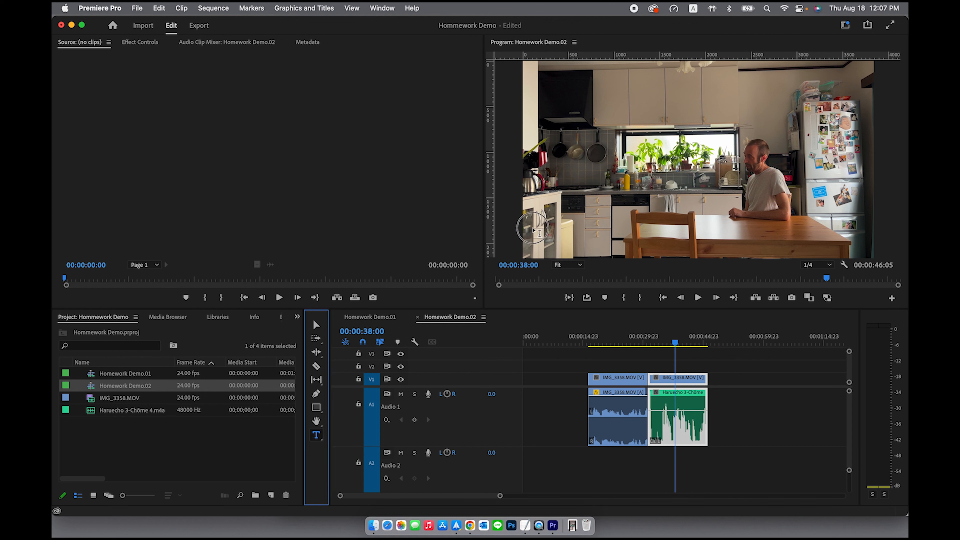
pyautogui.click(533, 226)
pyautogui.write('Double System')
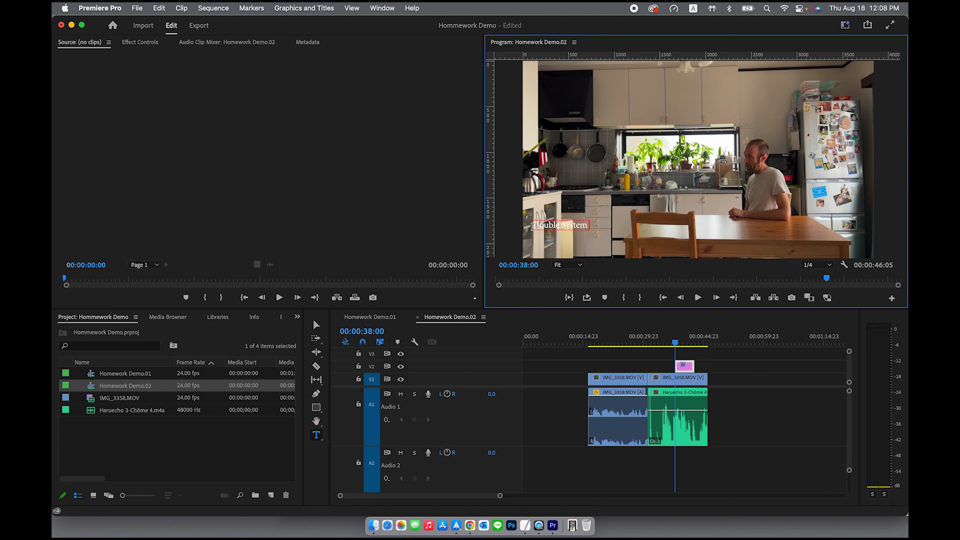
pyautogui.write(' Recorrding')
pyautogui.press('Return')
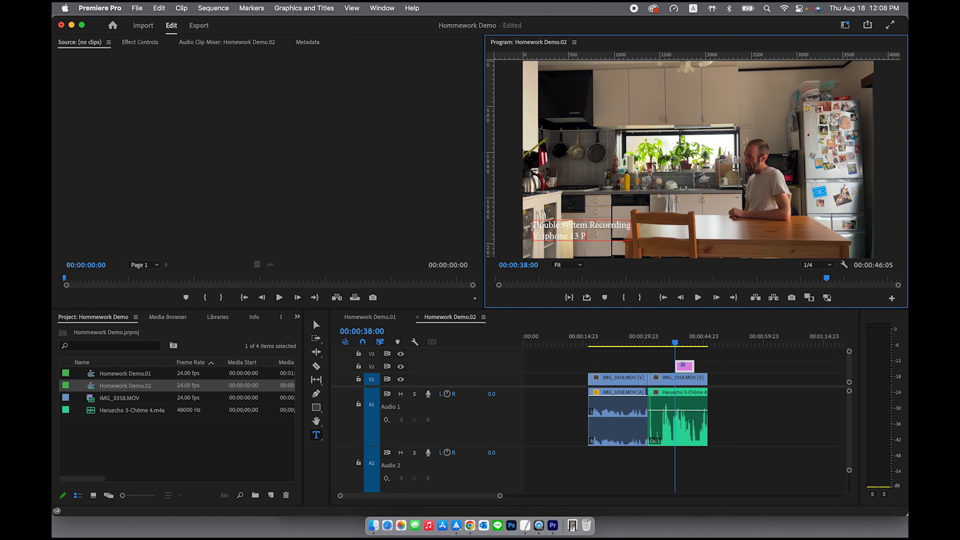
pyautogui.press('Return')
pyautogui.write('A')
pyautogui.write(': iPhone XS (hidden ')
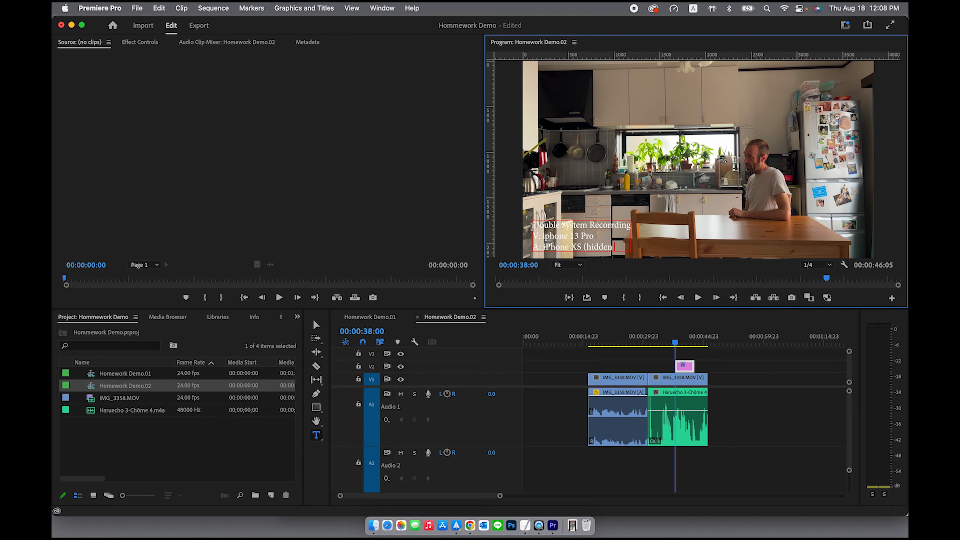
pyautogui.write('behind the table')
# - Switch to the Graphics workspace and set the title font to Avenir Next Medium
pyautogui.click(393, 8)
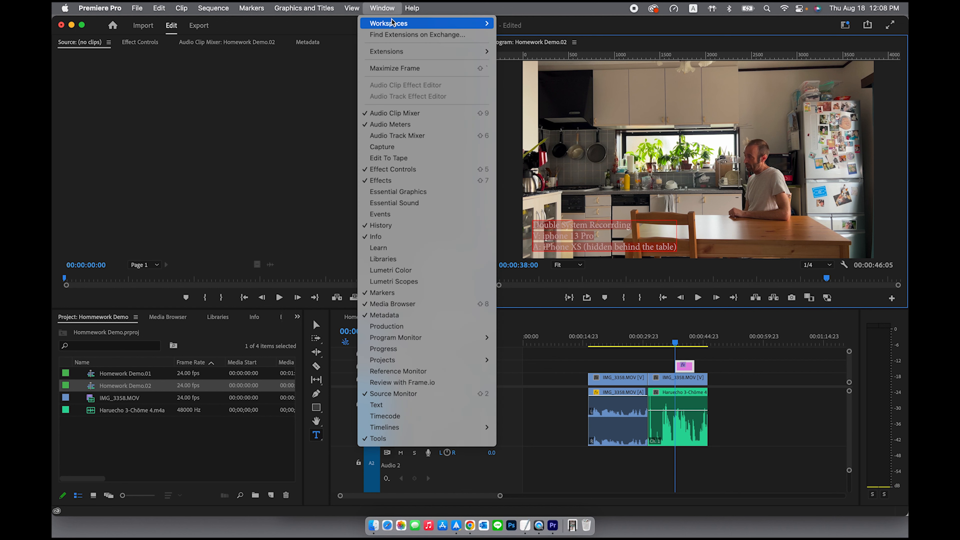
pyautogui.moveTo(392, 23)
pyautogui.click(558, 128)
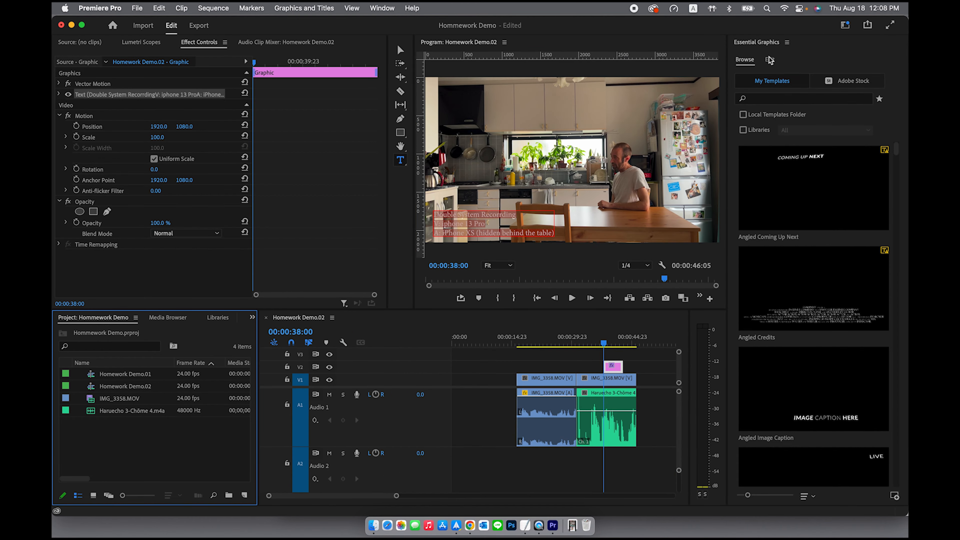
pyautogui.click(792, 298)
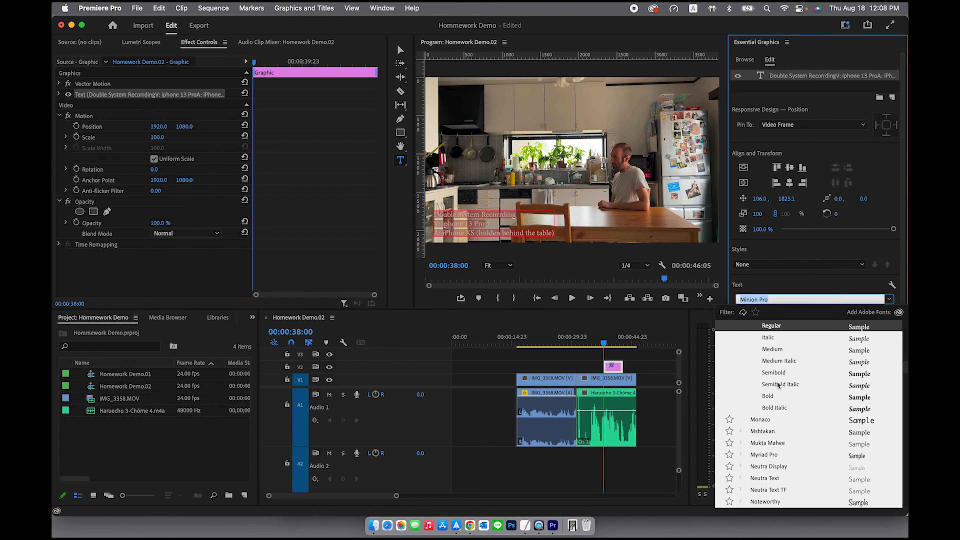
pyautogui.scroll(15, 773, 392)
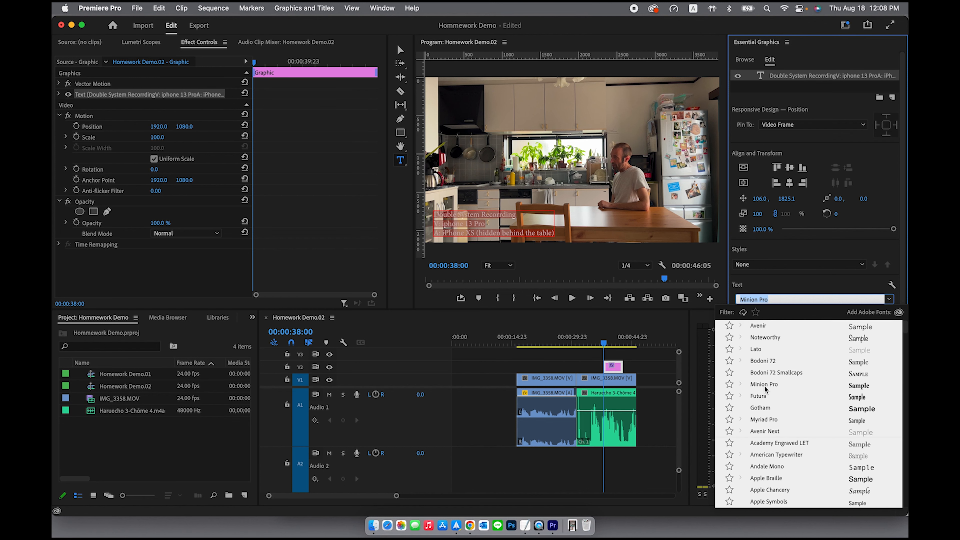
pyautogui.click(765, 431)
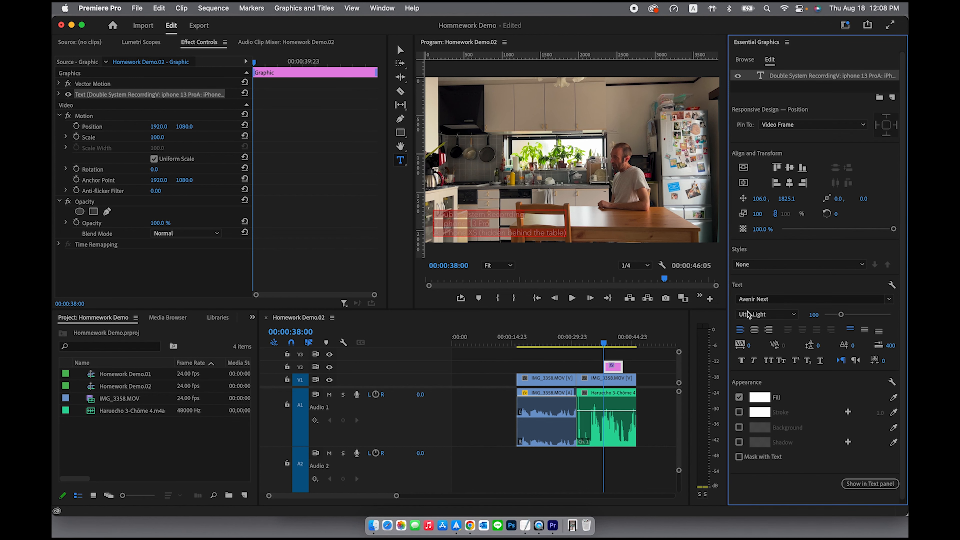
pyautogui.click(773, 315)
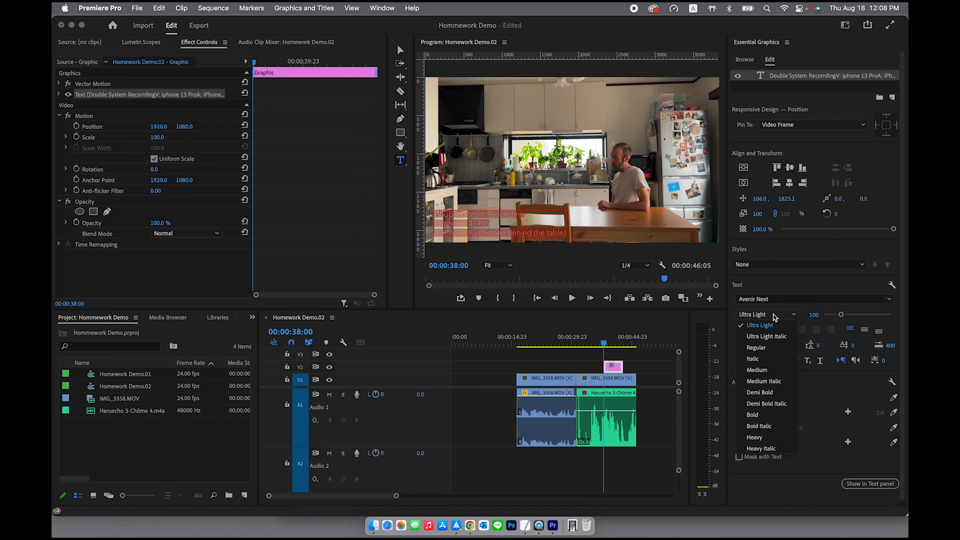
pyautogui.click(768, 370)
# - Give the title a bright yellow FFEB00 fill and a 98% opacity drop shadow
pyautogui.click(766, 400)
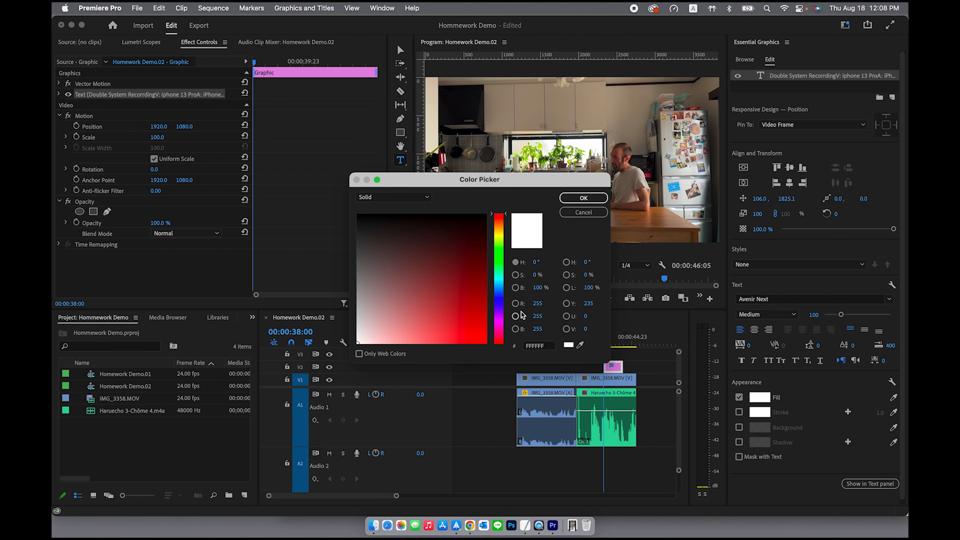
pyautogui.click(498, 237)
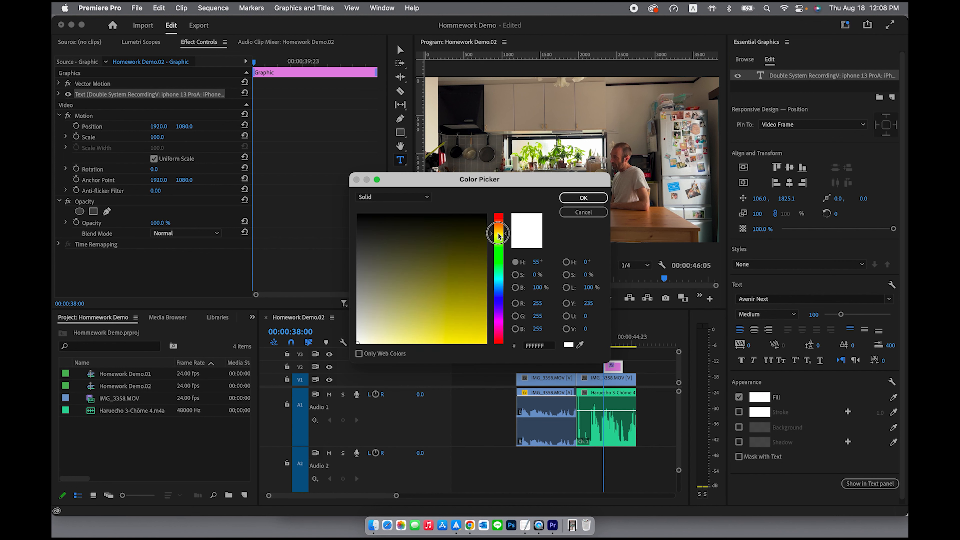
pyautogui.moveTo(457, 289); pyautogui.dragTo(487, 343)
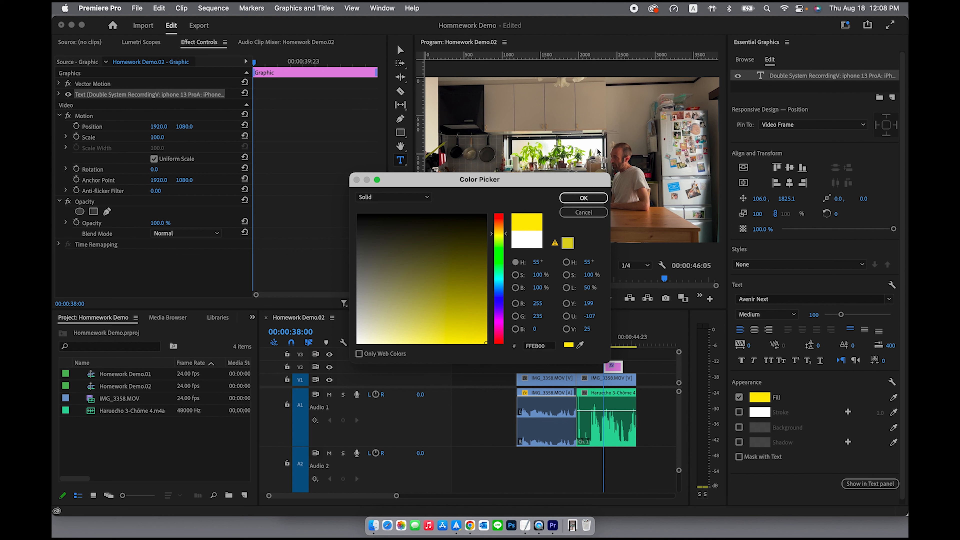
pyautogui.click(584, 198)
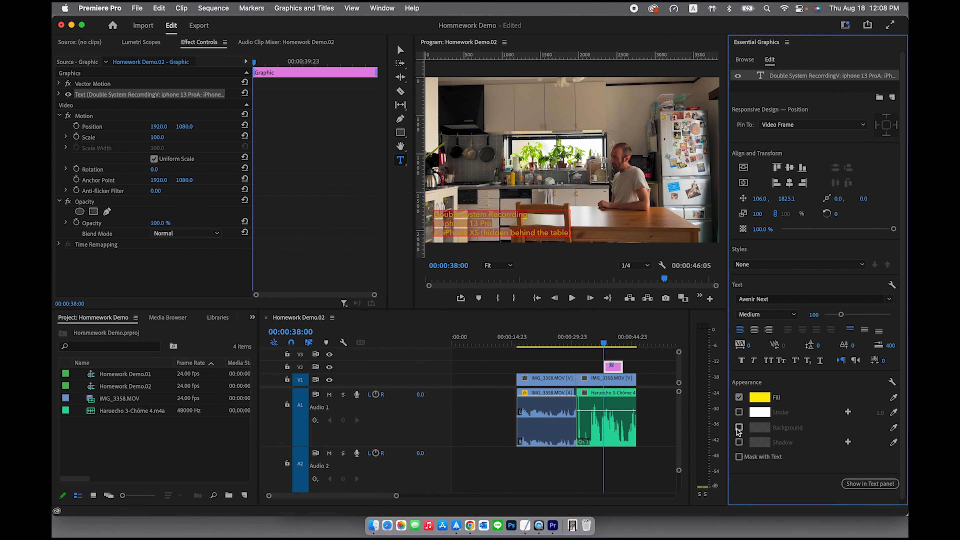
pyautogui.click(739, 442)
pyautogui.moveTo(873, 458); pyautogui.dragTo(894, 458)
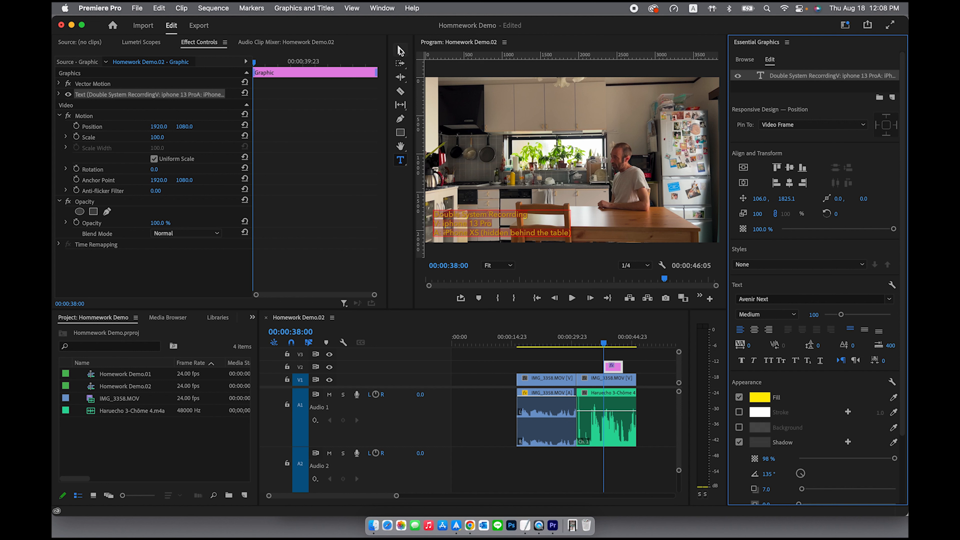
pyautogui.click(401, 49)
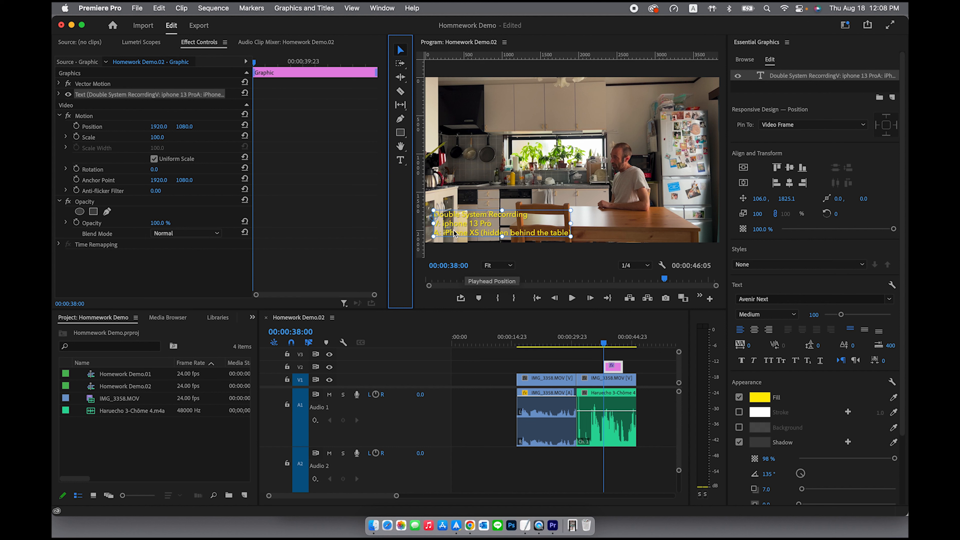
# - Lengthen the V2 title clip and, at 00:00:22:09, retype its opening as 'Single & A'
pyautogui.click(538, 368)
pyautogui.moveTo(623, 367); pyautogui.dragTo(569, 369)
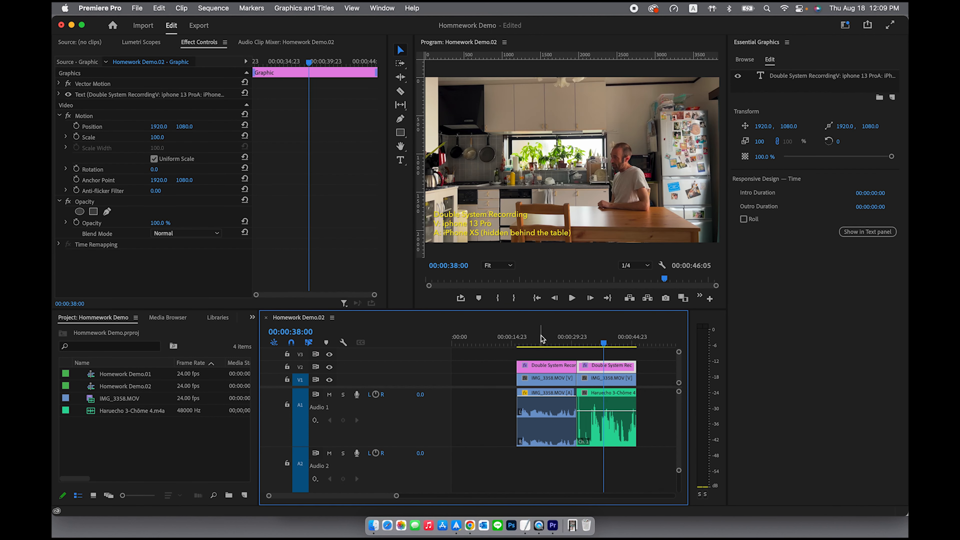
pyautogui.click(541, 341)
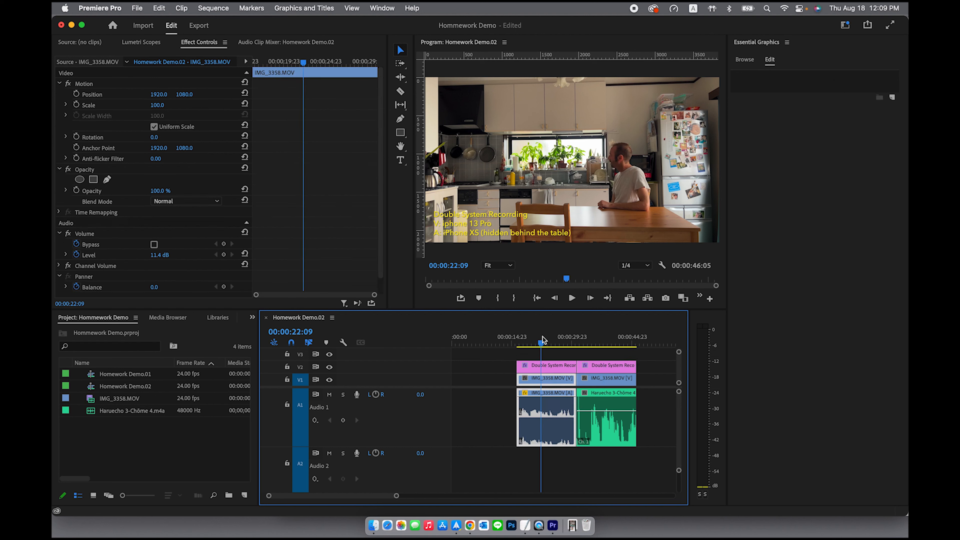
pyautogui.doubleClick(446, 217)
pyautogui.doubleClick(449, 214)
pyautogui.write('Sin')
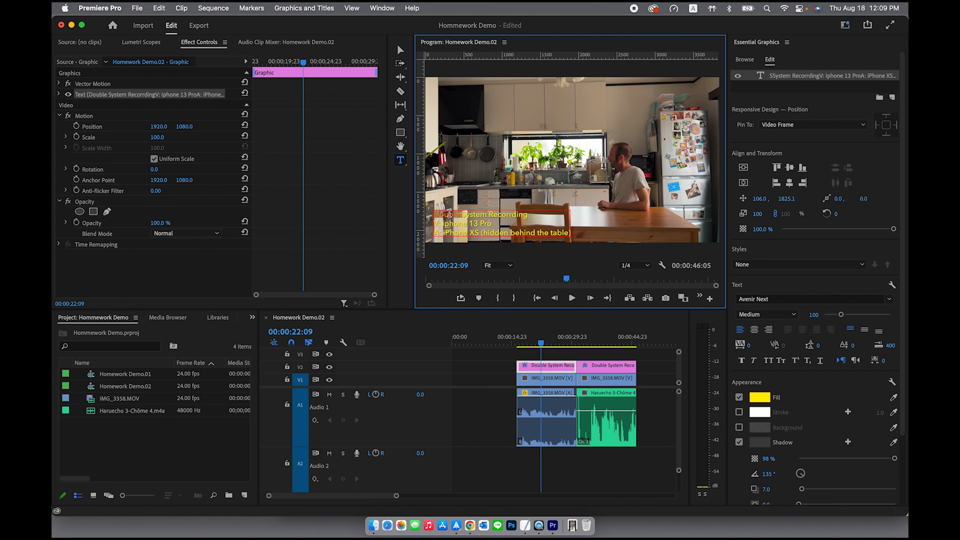
pyautogui.write('gl')
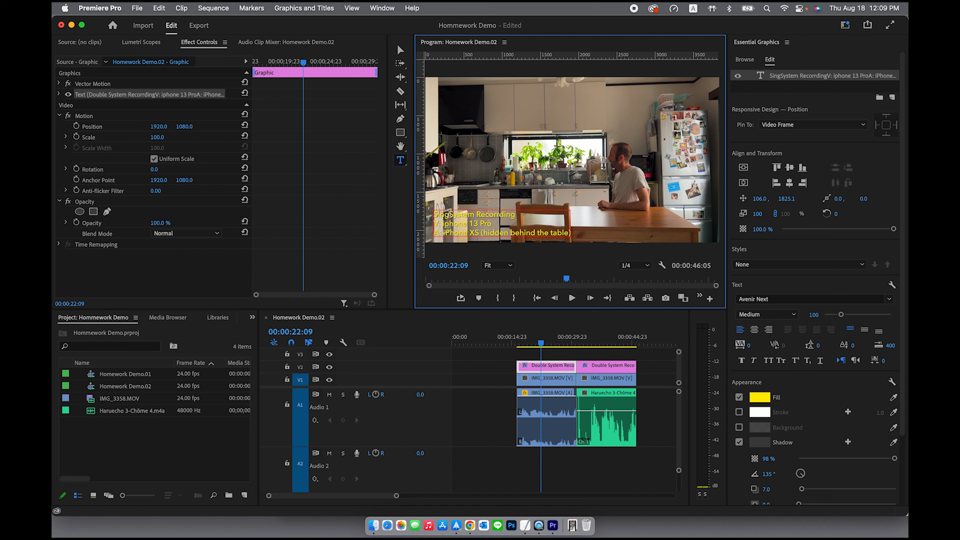
pyautogui.write('e ')
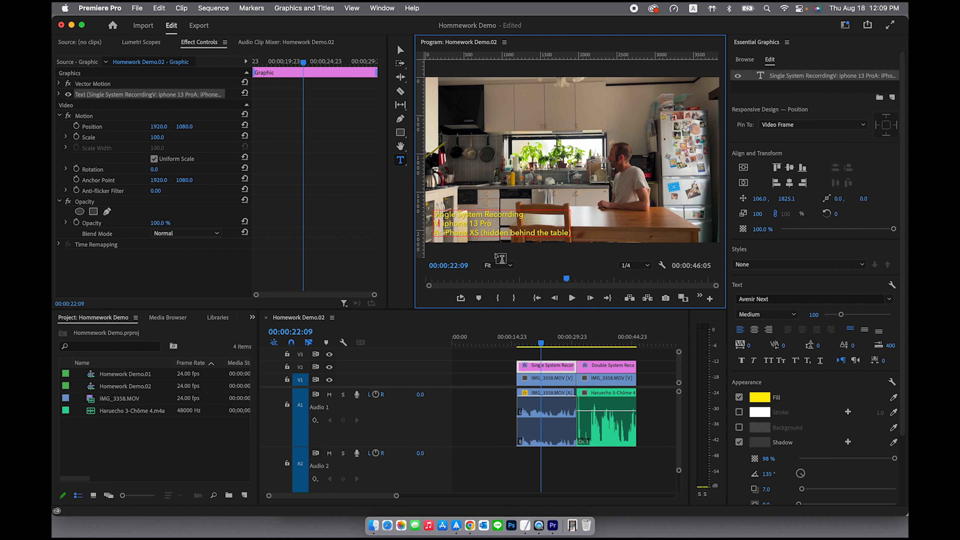
pyautogui.write('& A')
# - Delete the iPhone XS line, move the title lower in the frame, and reselect its clip
pyautogui.press('BackSpace')
pyautogui.press('Escape')
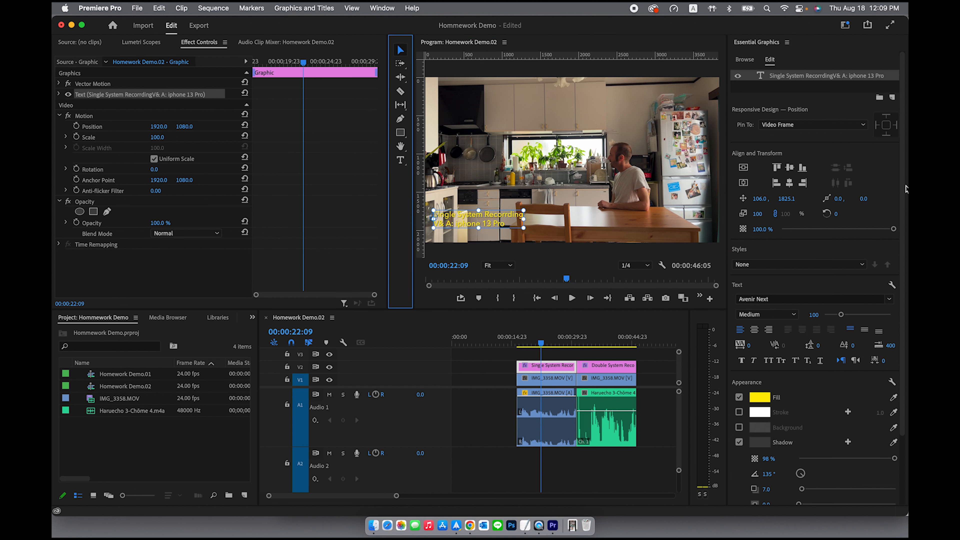
pyautogui.moveTo(791, 199); pyautogui.dragTo(853, 199)
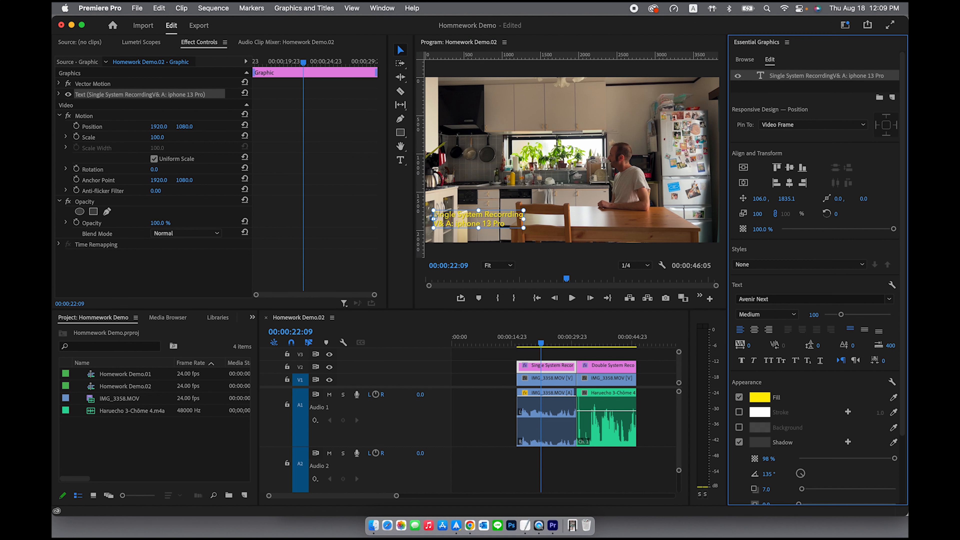
pyautogui.click(498, 421)
pyautogui.click(543, 366)
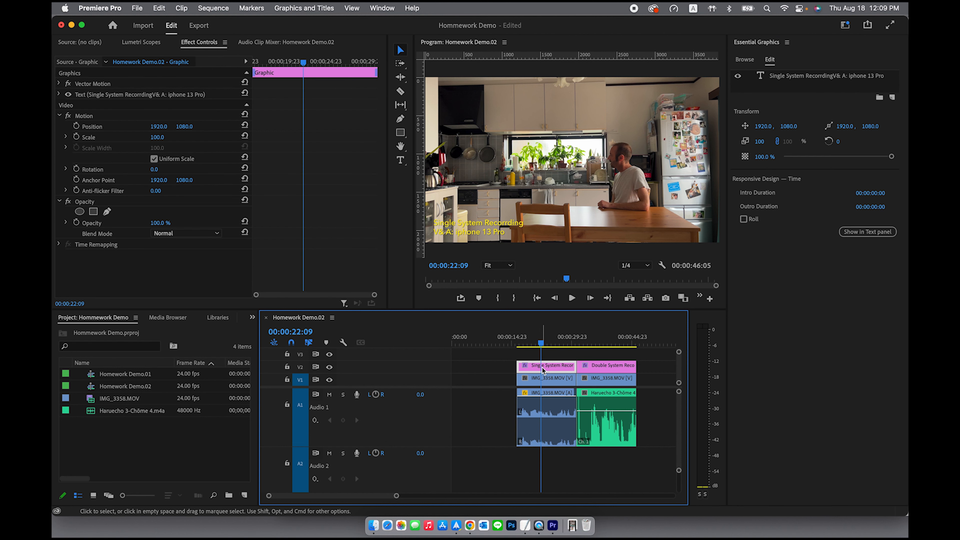
# - Place a copy of the title clip at the very start of the sequence
pyautogui.moveTo(550, 370); pyautogui.dragTo(443, 366)
pyautogui.click(491, 339)
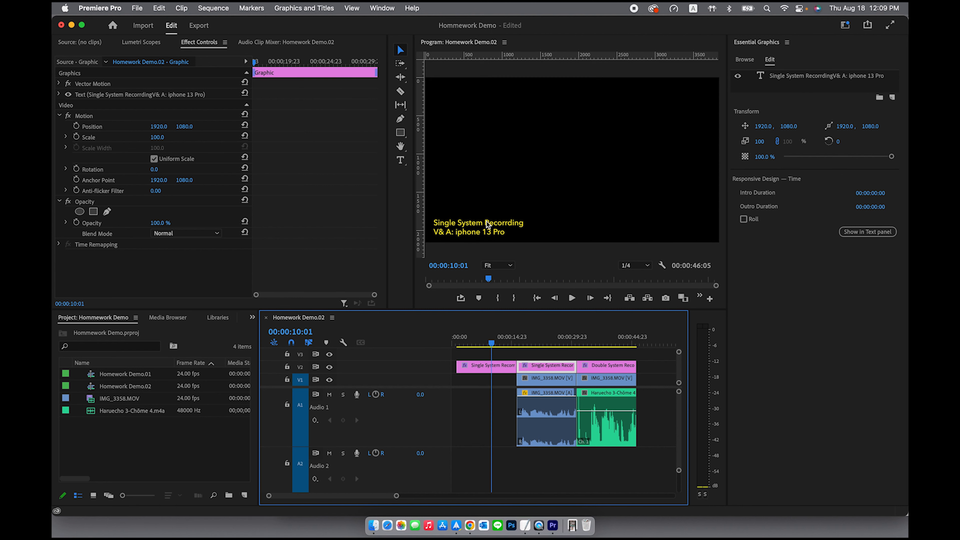
pyautogui.click(479, 227)
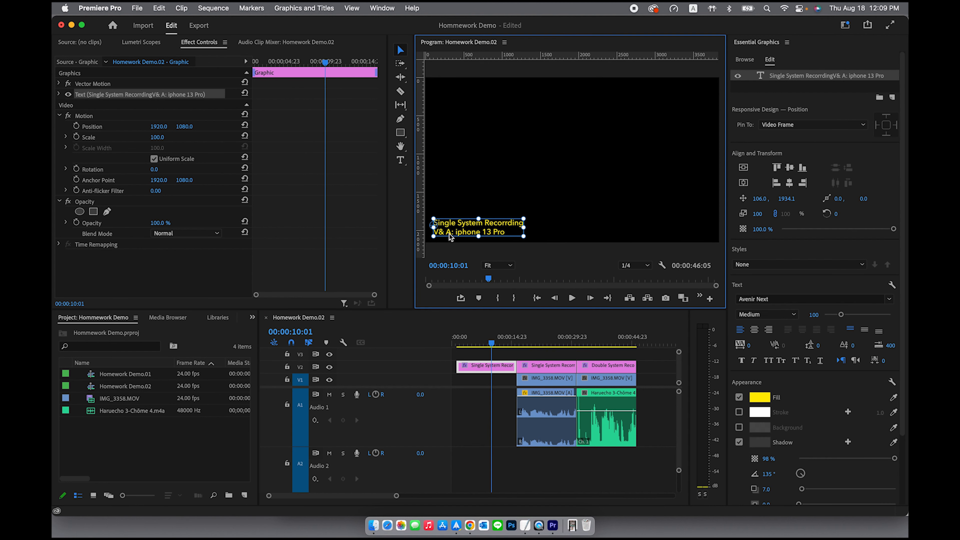
# - Retype the title as the creator's name over 'Double System Recording Demo'
pyautogui.doubleClick(456, 228)
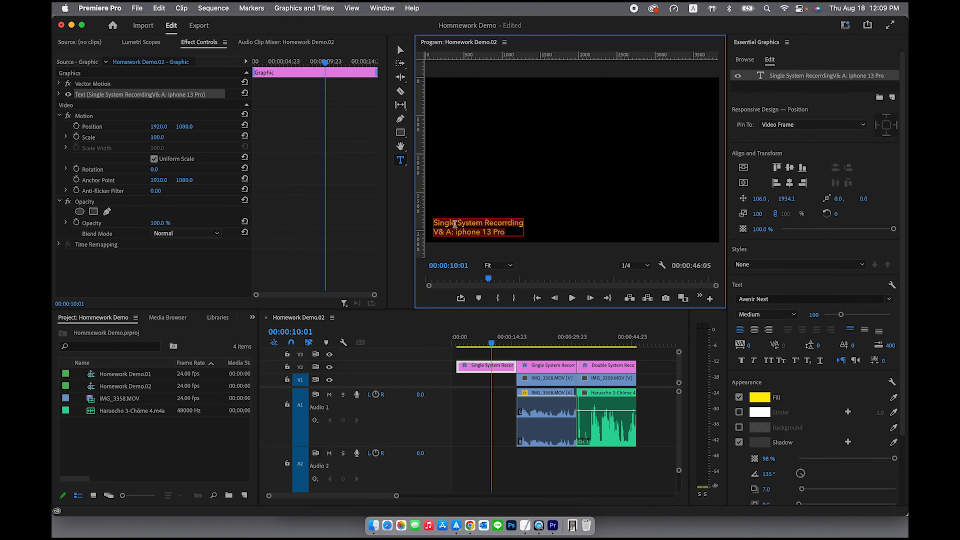
pyautogui.write('Dana Ollesta')
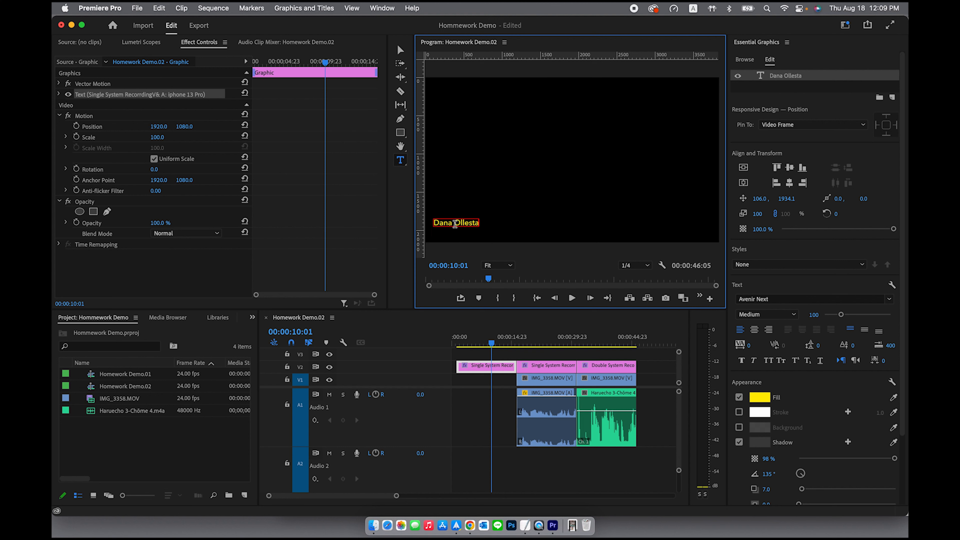
pyautogui.write('d')
pyautogui.press('Return')
pyautogui.write('Double')
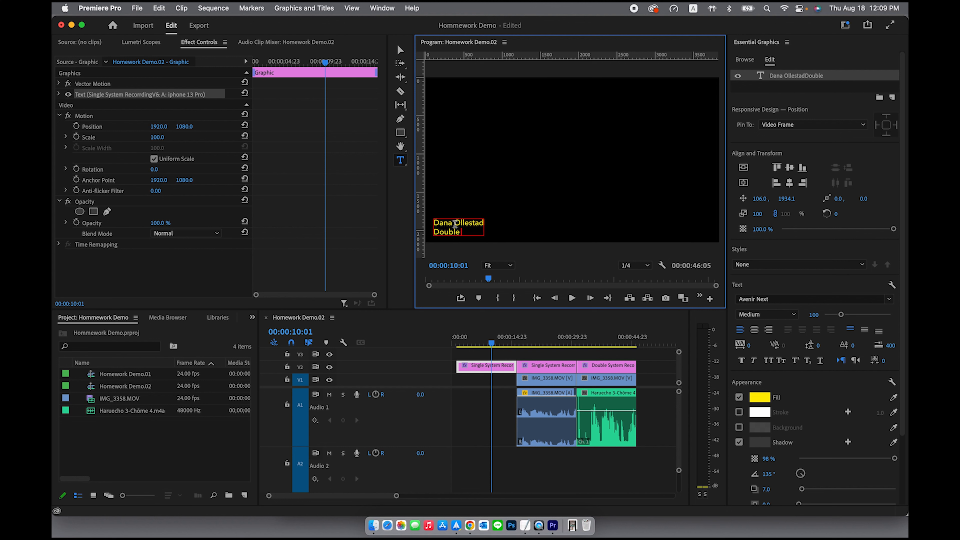
pyautogui.write(' Syt')
pyautogui.write('sstem')
pyautogui.press('BackSpace')
pyautogui.press('BackSpace')
pyautogui.press('BackSpace')
pyautogui.press('BackSpace')
pyautogui.write('tem Recording Demo')
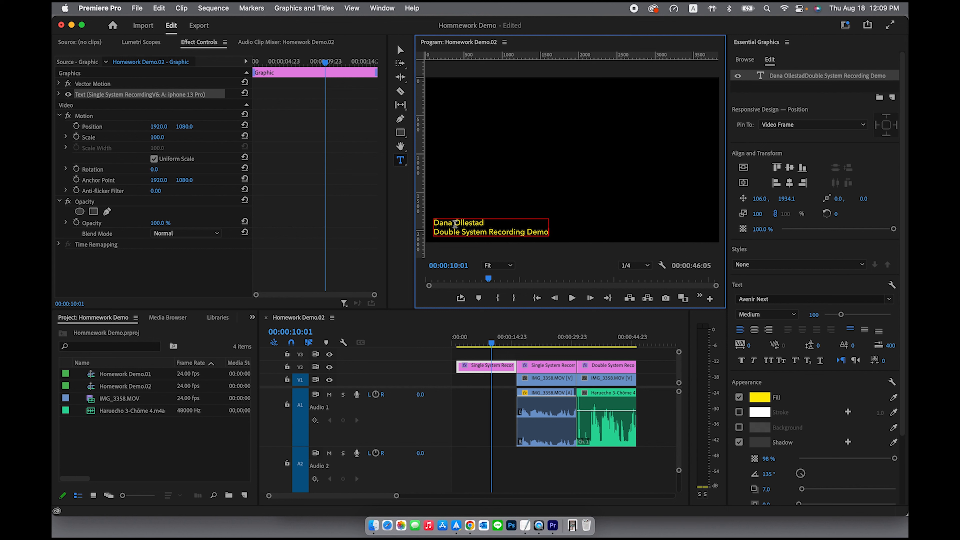
pyautogui.press('Escape')
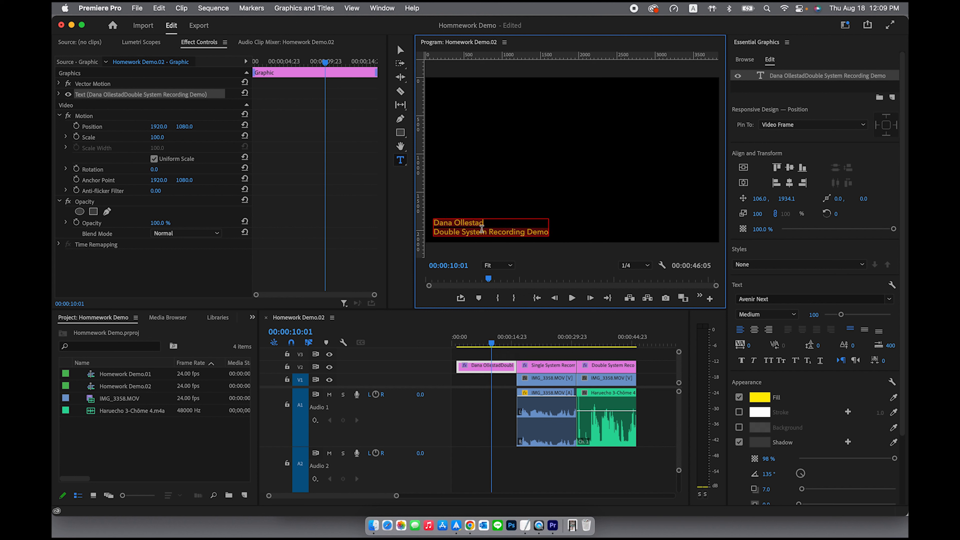
# - Centre-align both lines, centre the title in frame, and trim the card shorter
pyautogui.click(754, 330)
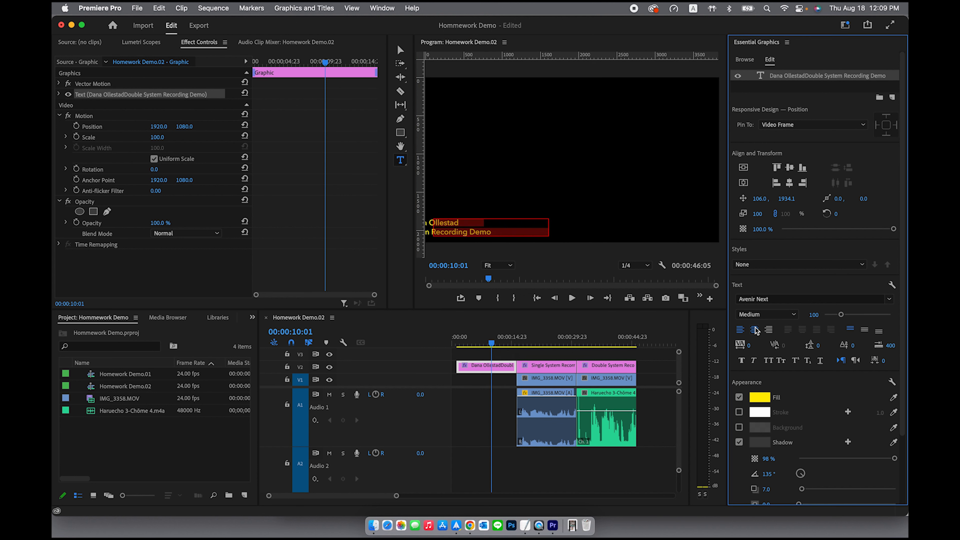
pyautogui.click(743, 183)
pyautogui.click(743, 167)
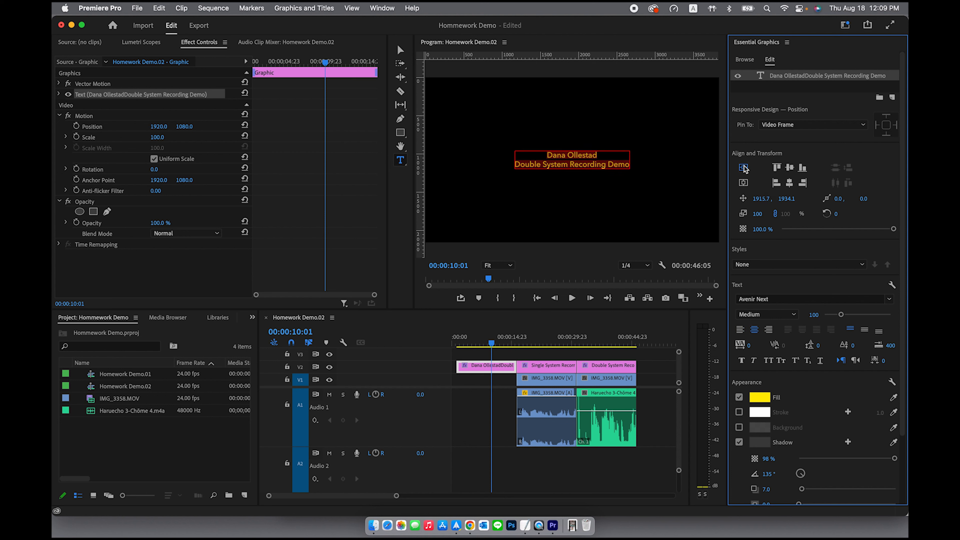
pyautogui.click(400, 50)
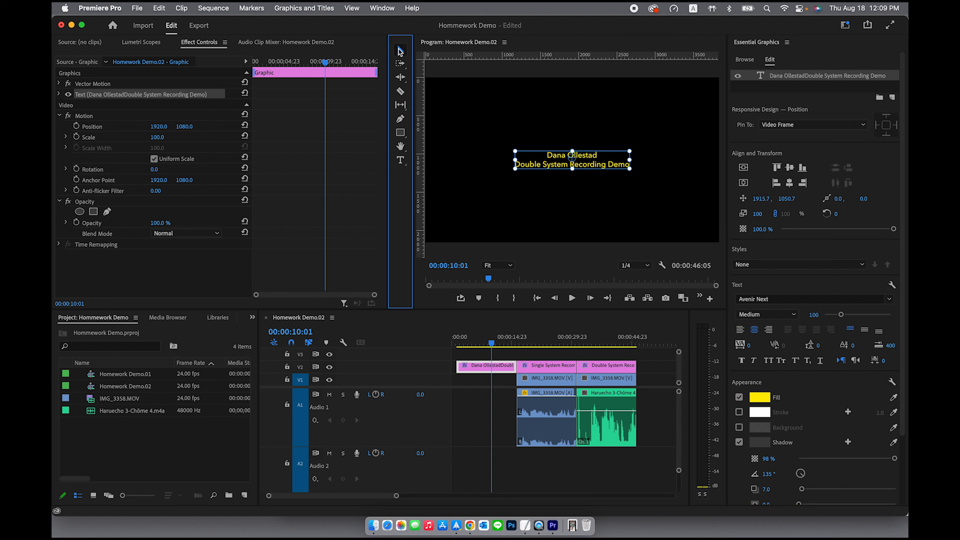
pyautogui.moveTo(458, 366)
pyautogui.mouseDown()
pyautogui.moveTo(489, 365)
pyautogui.moveTo(459, 366)
pyautogui.mouseUp()
# - Delete the empty gaps at the sequence start and preview the opening seconds
pyautogui.click(479, 367)
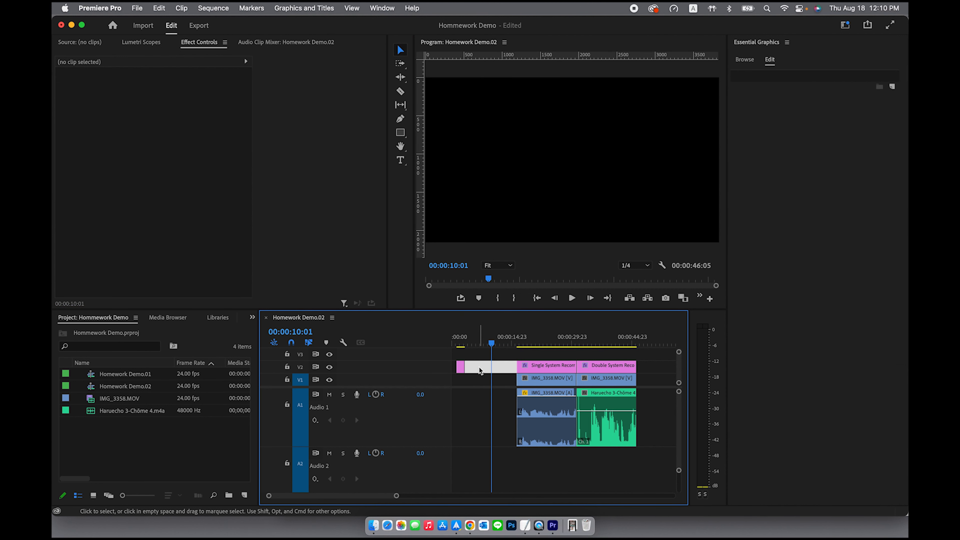
pyautogui.press('Delete')
pyautogui.moveTo(491, 336); pyautogui.dragTo(440, 337)
pyautogui.scroll(5, 476, 372)
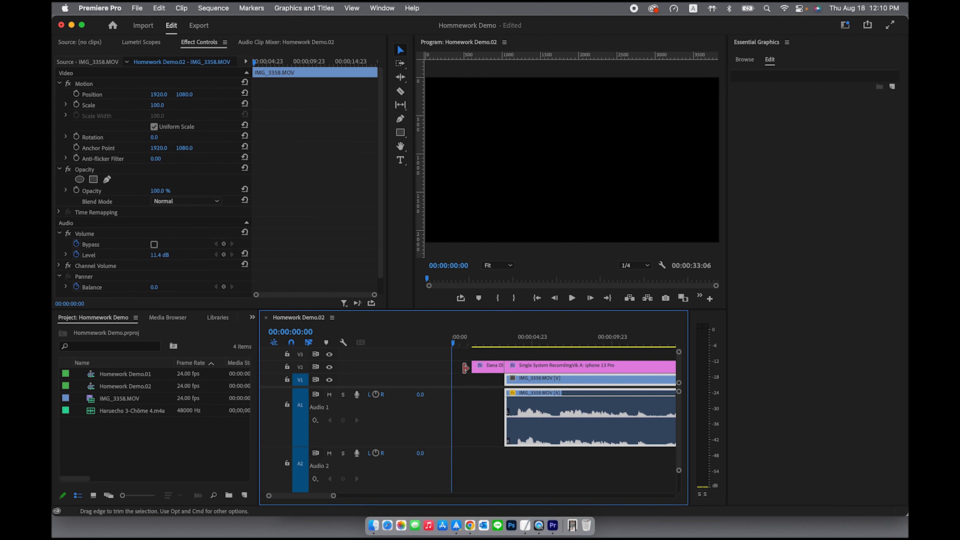
pyautogui.click(475, 371)
pyautogui.press('Delete')
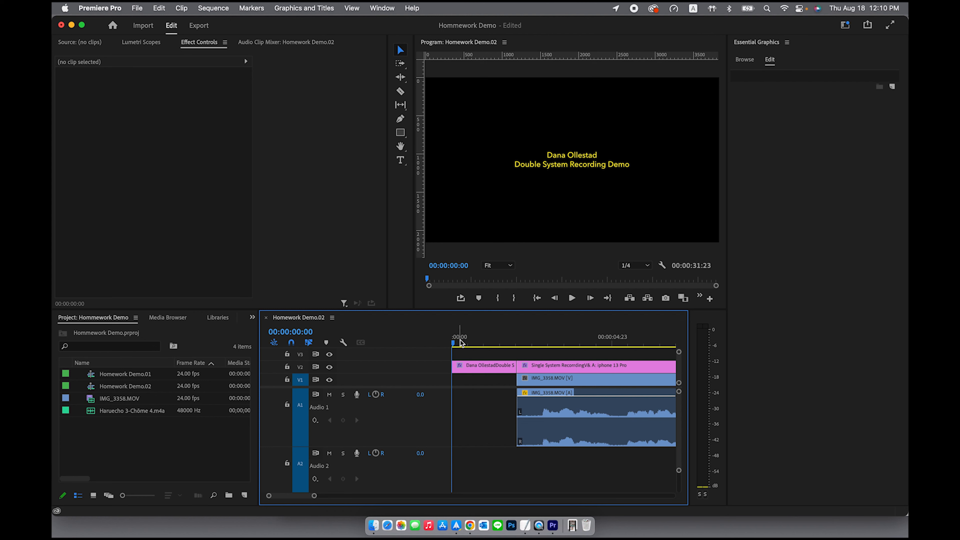
pyautogui.moveTo(459, 343); pyautogui.dragTo(609, 343)
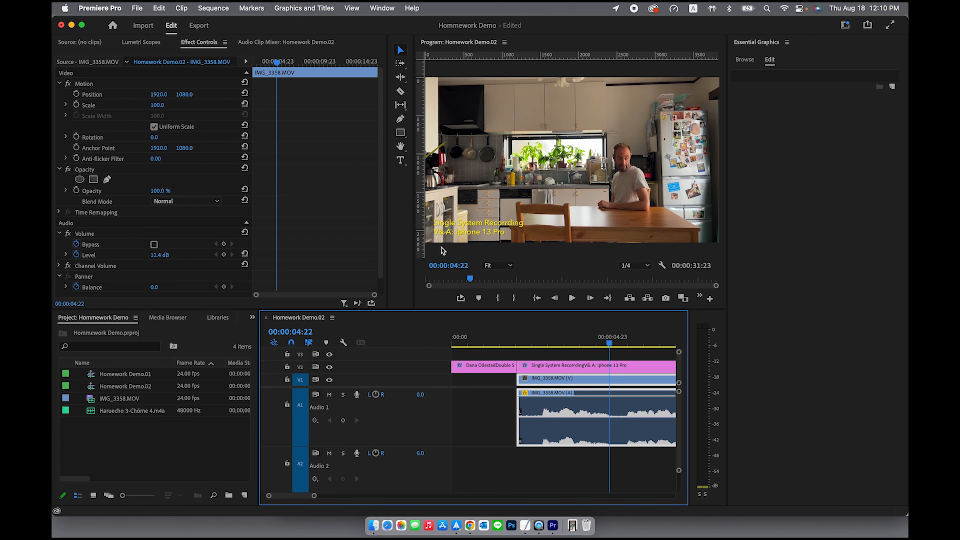
# - Trim the Single System Recording title on V2 so it ends earlier
pyautogui.doubleClick(439, 232)
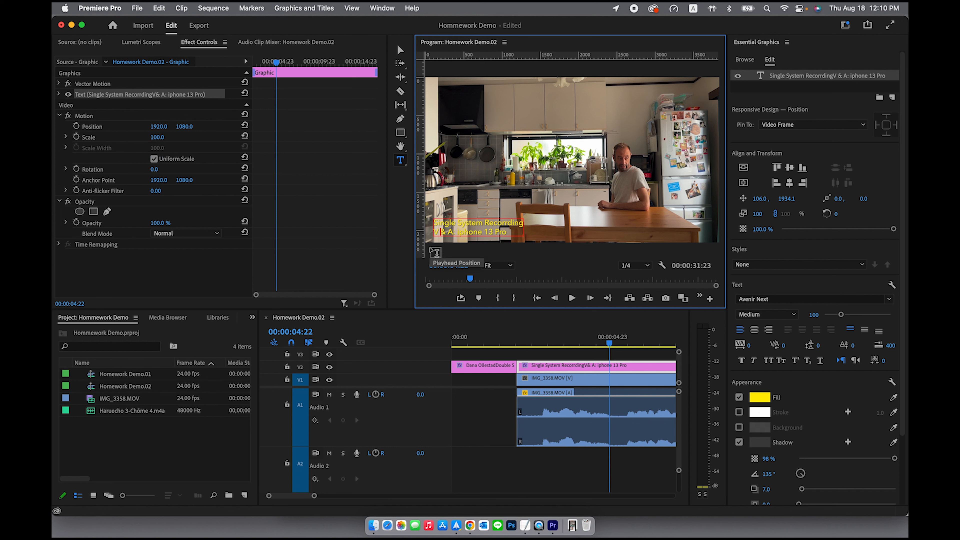
pyautogui.click(510, 355)
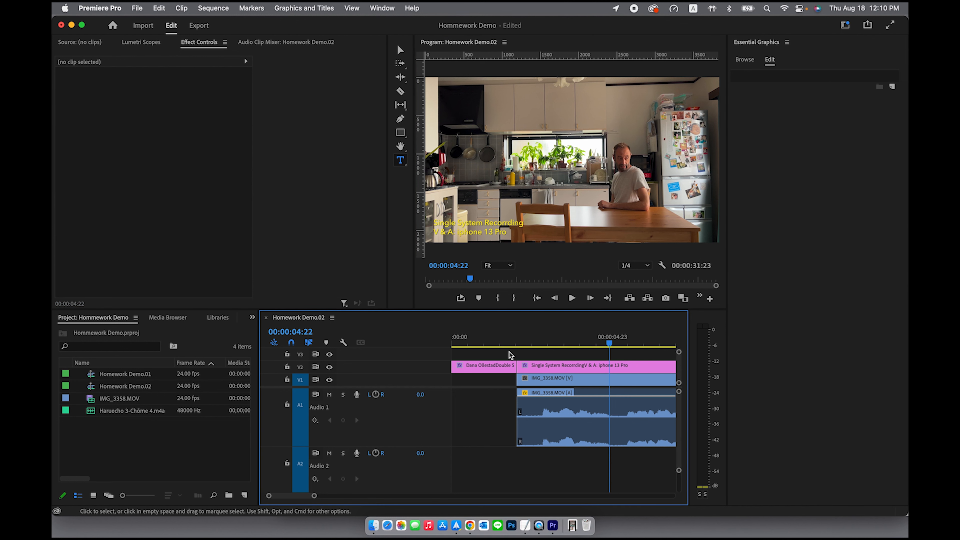
pyautogui.press('-')
pyautogui.press('-')
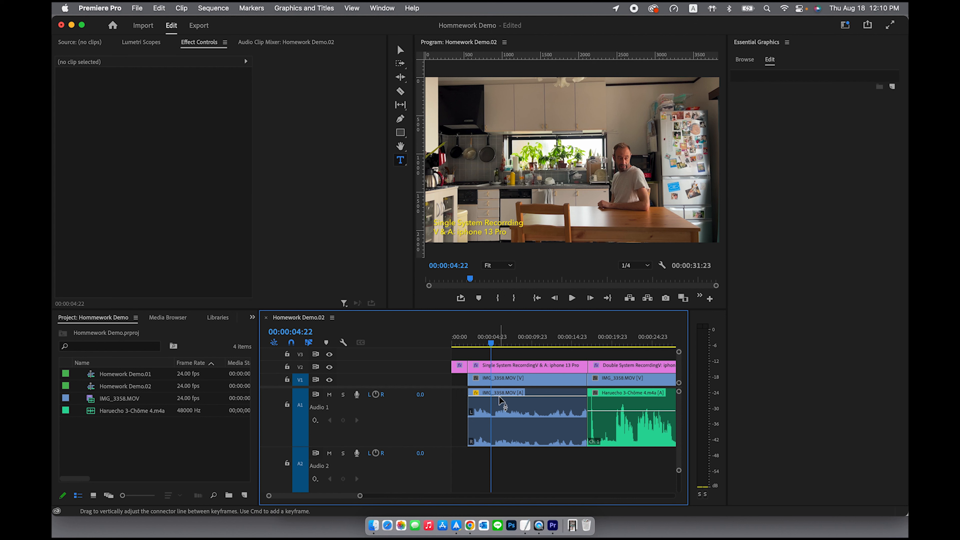
pyautogui.click(584, 337)
pyautogui.press('=')
pyautogui.press('=')
pyautogui.press('=')
pyautogui.press('=')
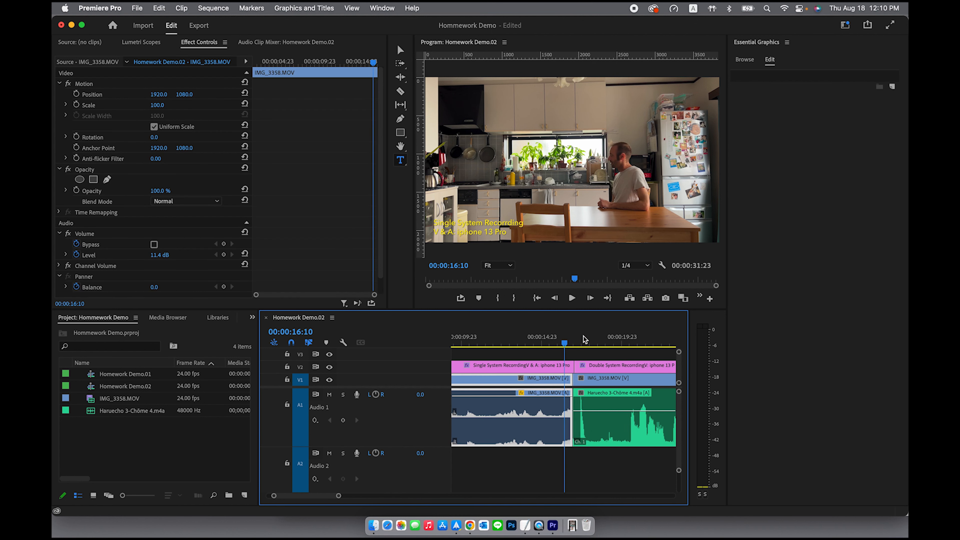
pyautogui.hscroll(2, 547, 414)
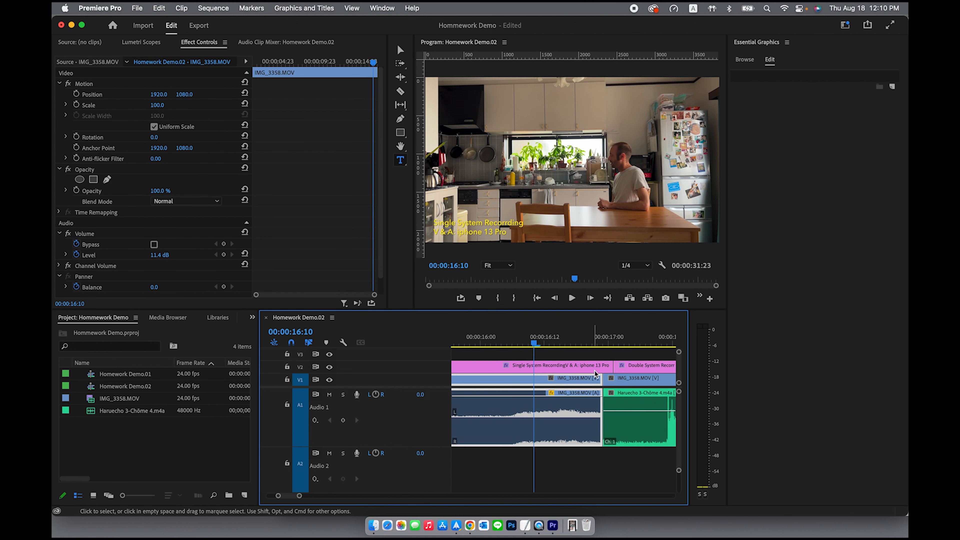
pyautogui.moveTo(607, 367); pyautogui.dragTo(603, 367)
# - Change 'iphone' to 'iPhone' in the Double System Recording title, then zoom out to the whole sequence
pyautogui.moveTo(531, 345); pyautogui.dragTo(662, 344)
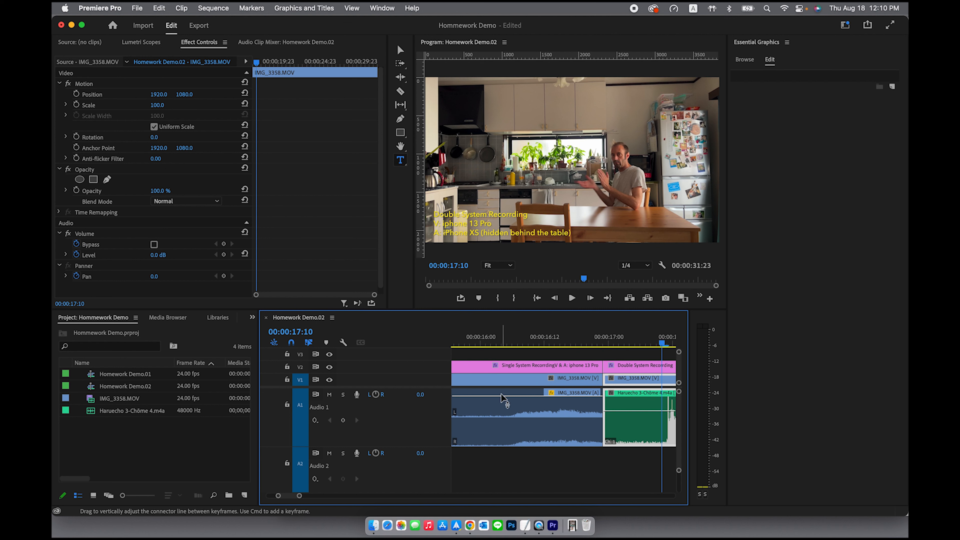
pyautogui.click(449, 224)
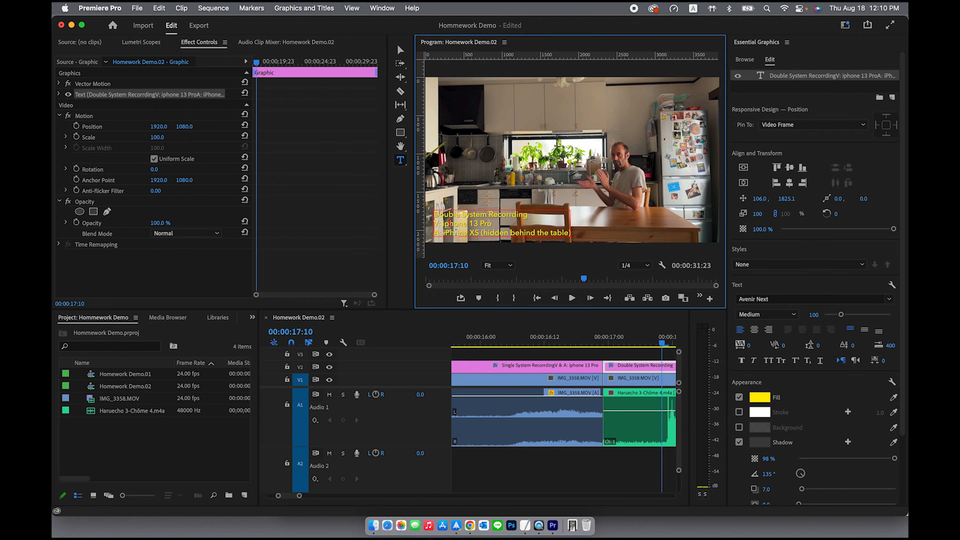
pyautogui.press('BackSpace')
pyautogui.write('P')
pyautogui.click(398, 53)
pyautogui.click(569, 373)
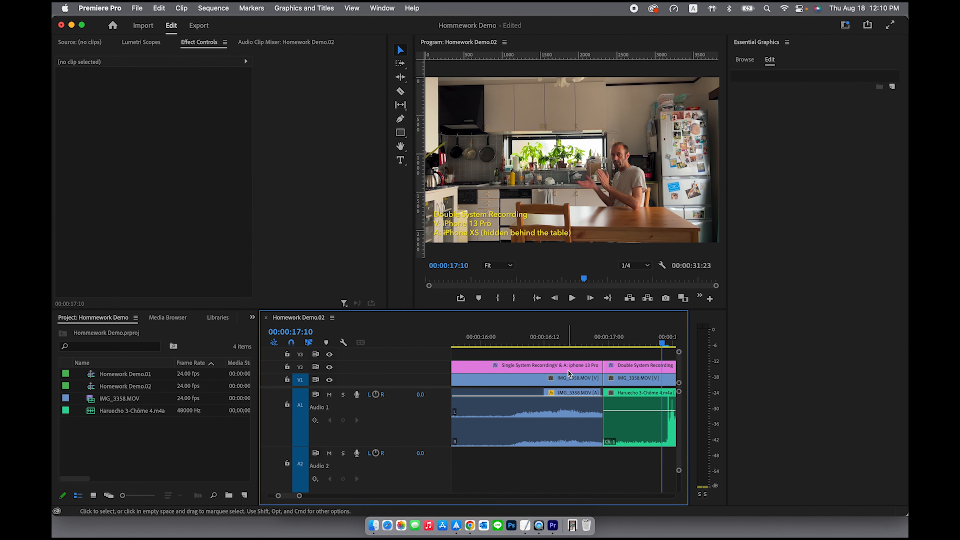
pyautogui.press('-')
pyautogui.press('-')
pyautogui.press('-')
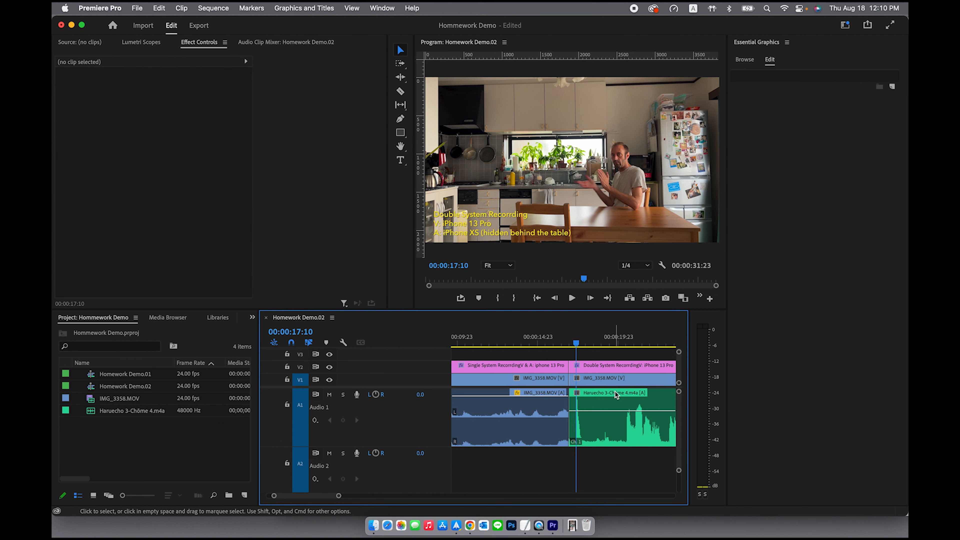
pyautogui.press('-')
pyautogui.press('-')
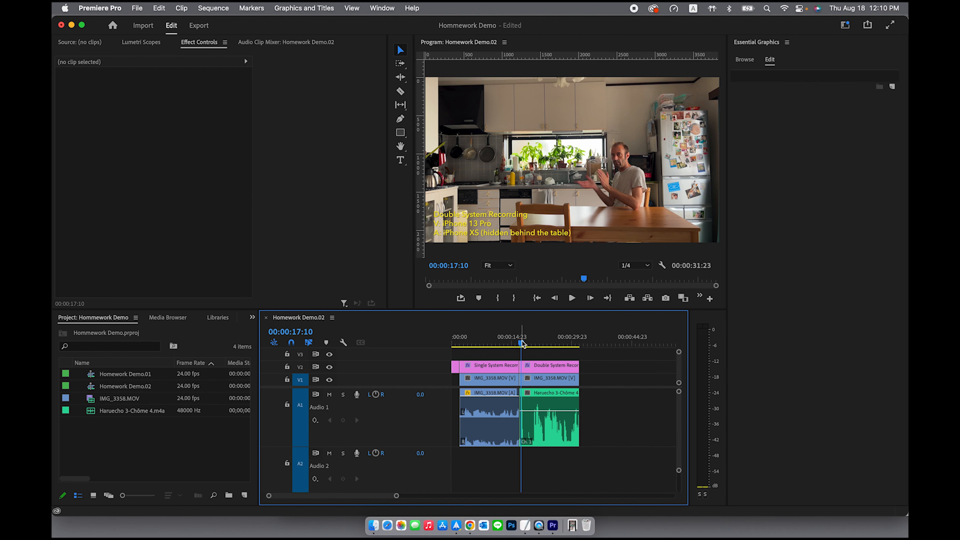
# - Review the end of the 00:00:31:23 sequence, then open the File menu
pyautogui.moveTo(522, 343); pyautogui.dragTo(579, 344)
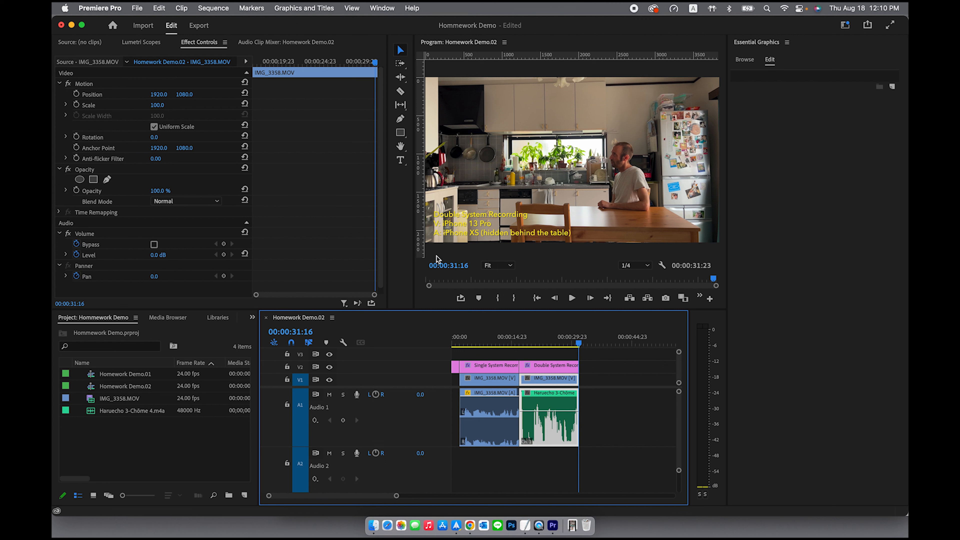
pyautogui.press('=')
pyautogui.press('=')
pyautogui.press('=')
pyautogui.press('=')
pyautogui.press('=')
pyautogui.press('=')
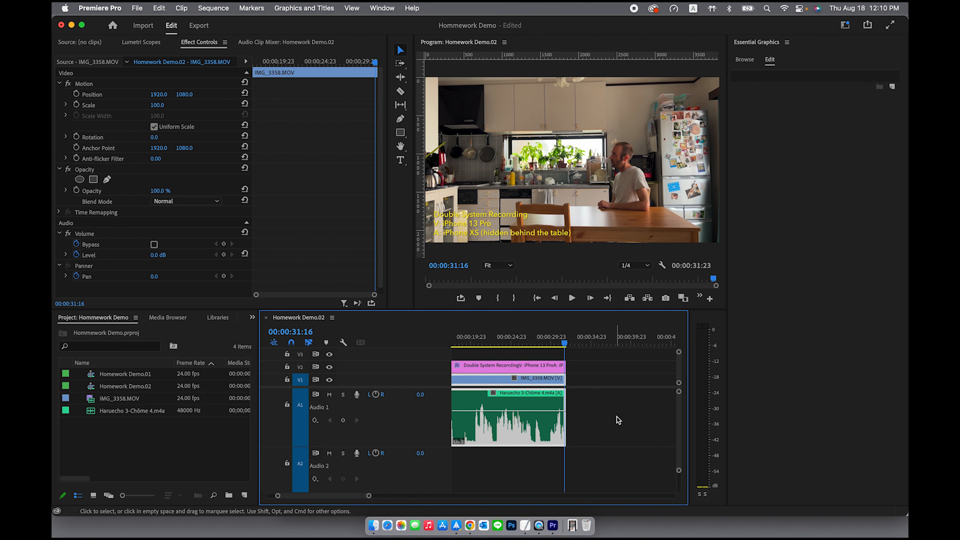
pyautogui.press('-')
pyautogui.press('-')
pyautogui.press('-')
pyautogui.press('-')
pyautogui.press('-')
pyautogui.press('-')
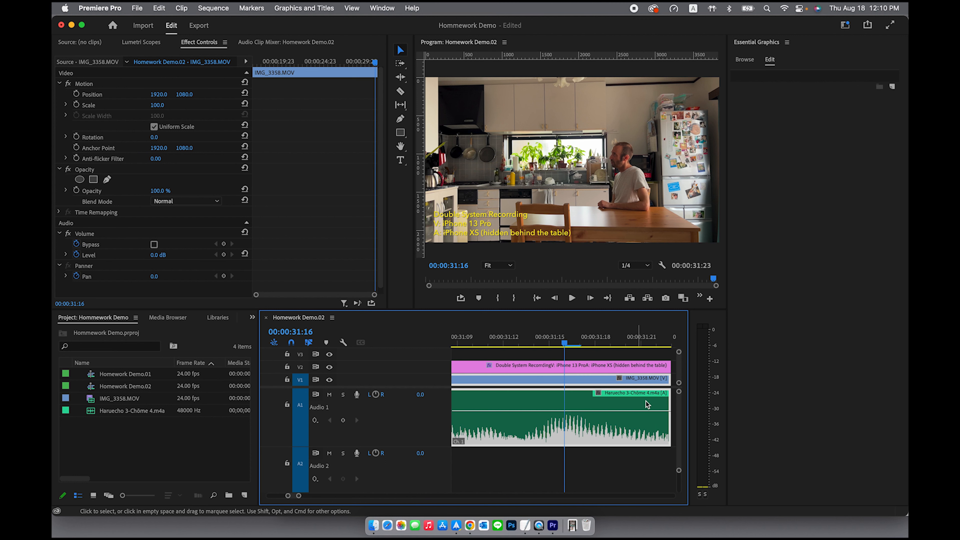
pyautogui.click(672, 427)
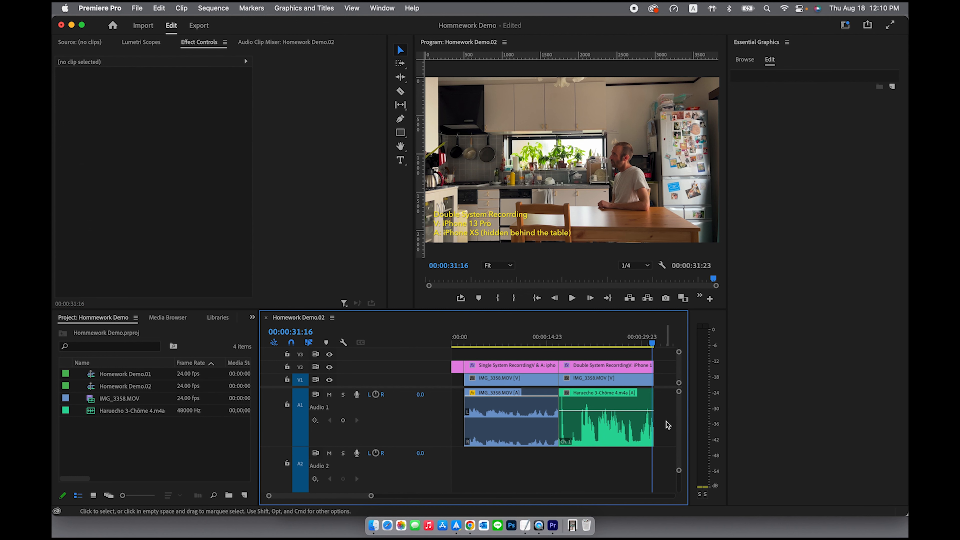
pyautogui.click(138, 7)
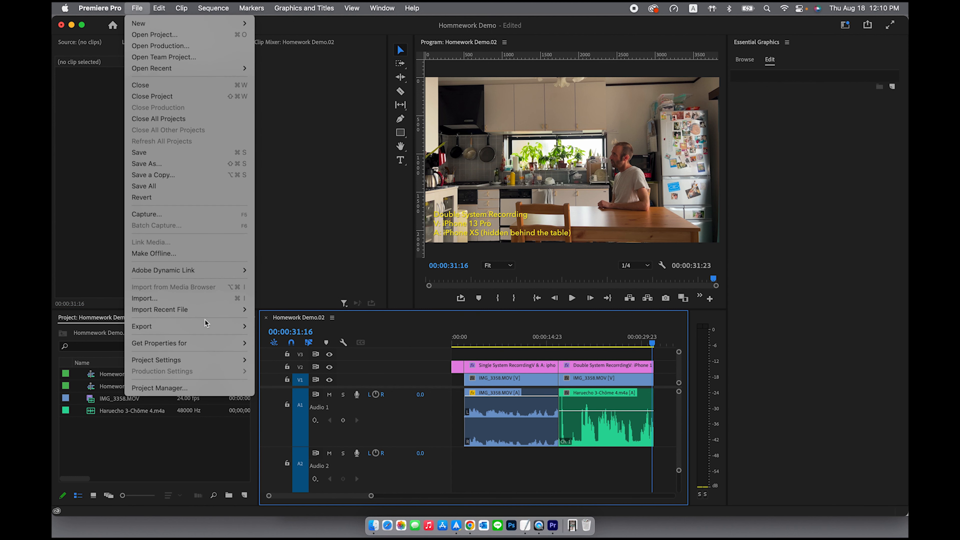
# - Open Export Media and rename the output file to Homework Demo.mp4
pyautogui.moveTo(210, 326)
pyautogui.click(274, 327)
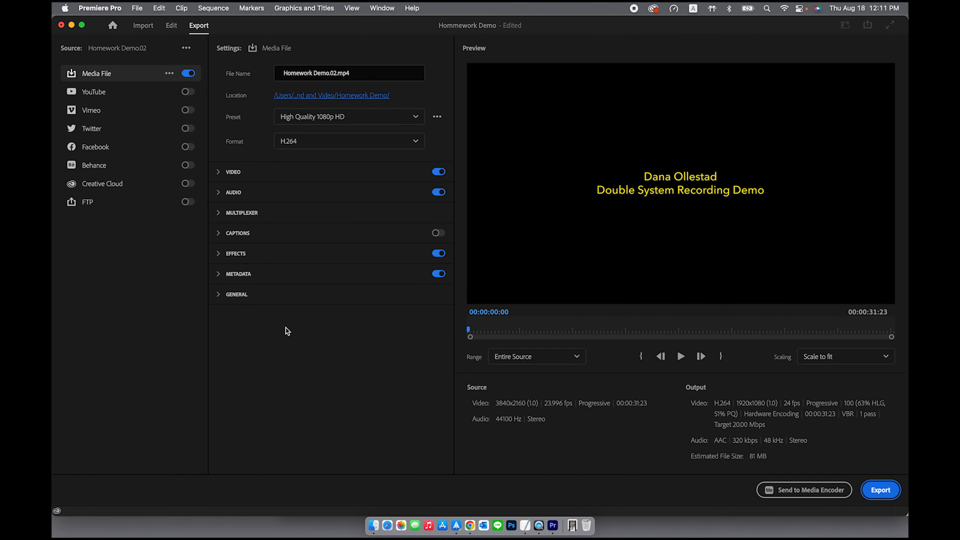
pyautogui.click(336, 73)
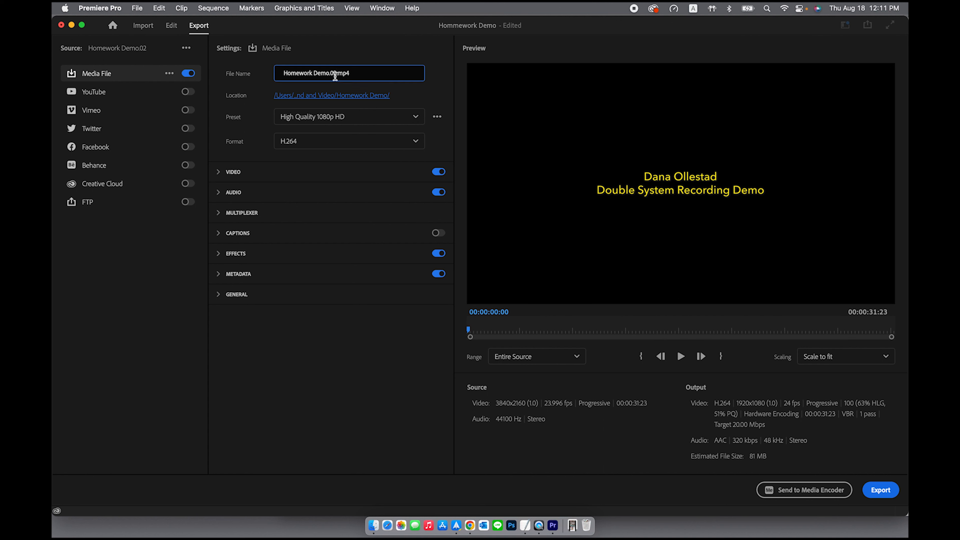
pyautogui.press('BackSpace')
pyautogui.press('BackSpace')
pyautogui.press('BackSpace')
# - Save to the Homework Demo folder with the YouTube 2160p 4K Ultra HD preset and export
pyautogui.click(308, 94)
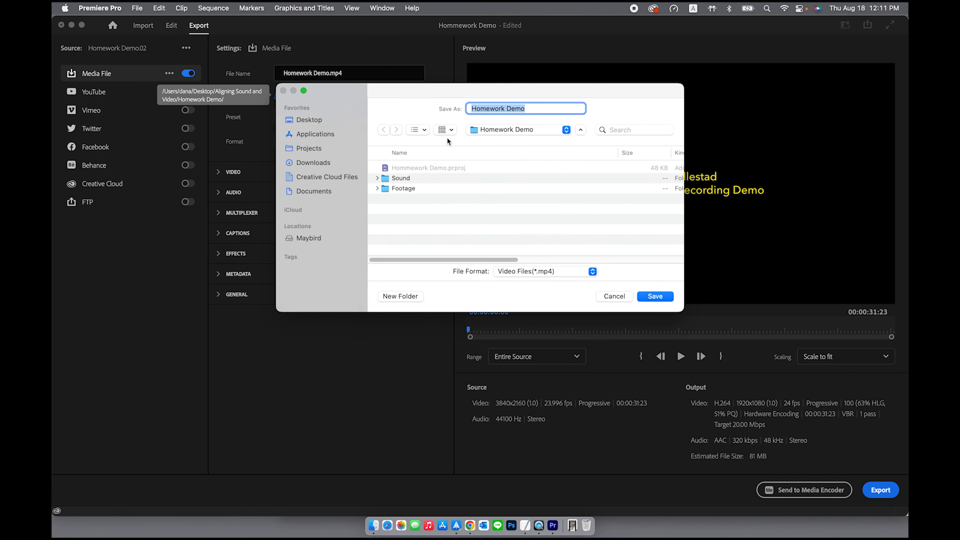
pyautogui.click(655, 297)
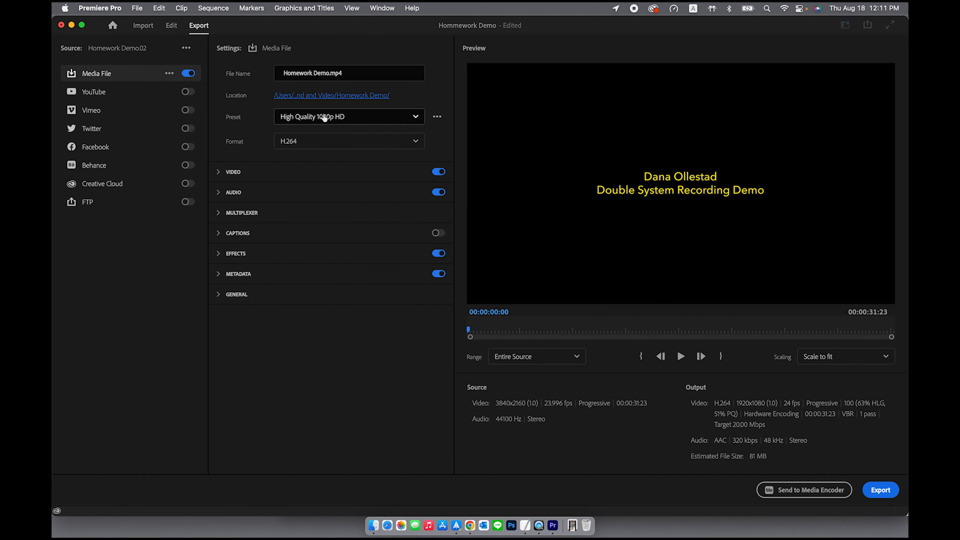
pyautogui.click(347, 117)
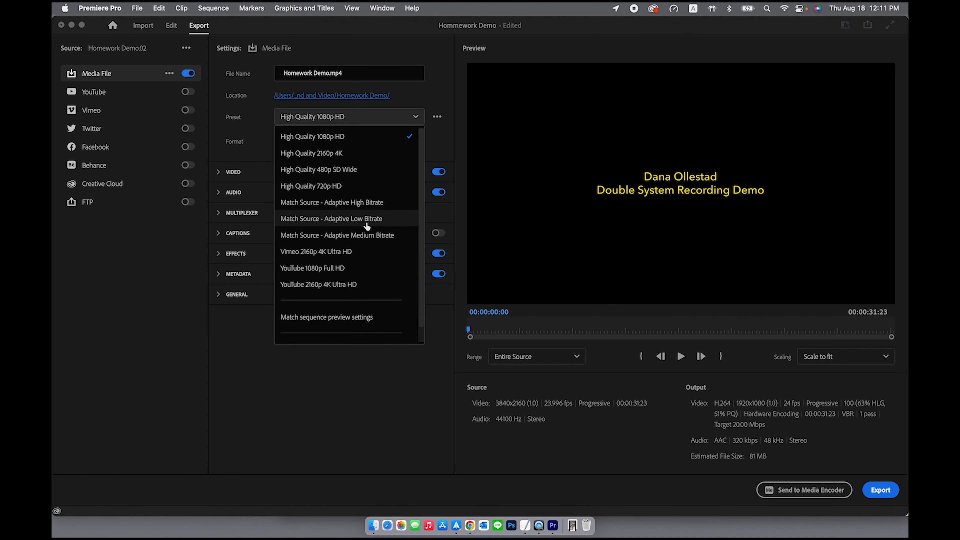
pyautogui.click(305, 286)
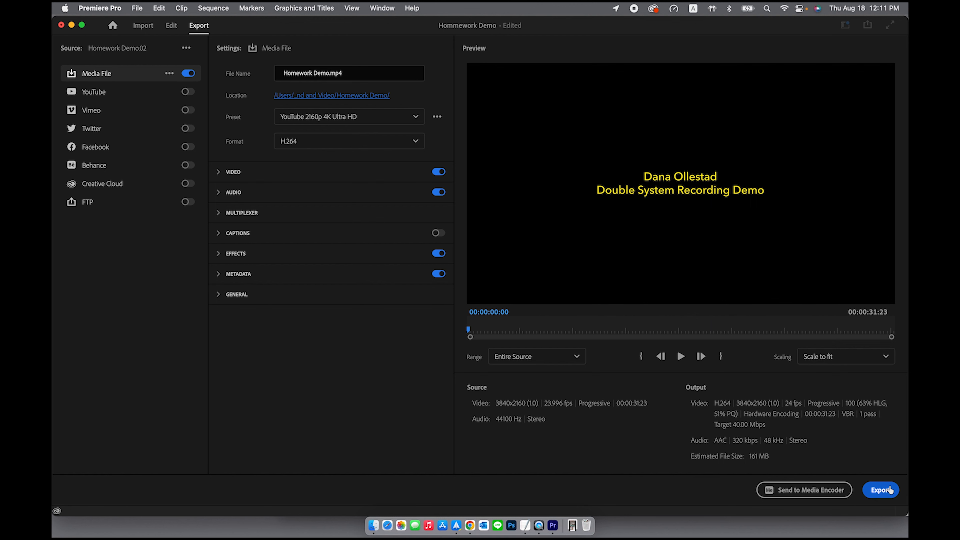
pyautogui.click(887, 494)
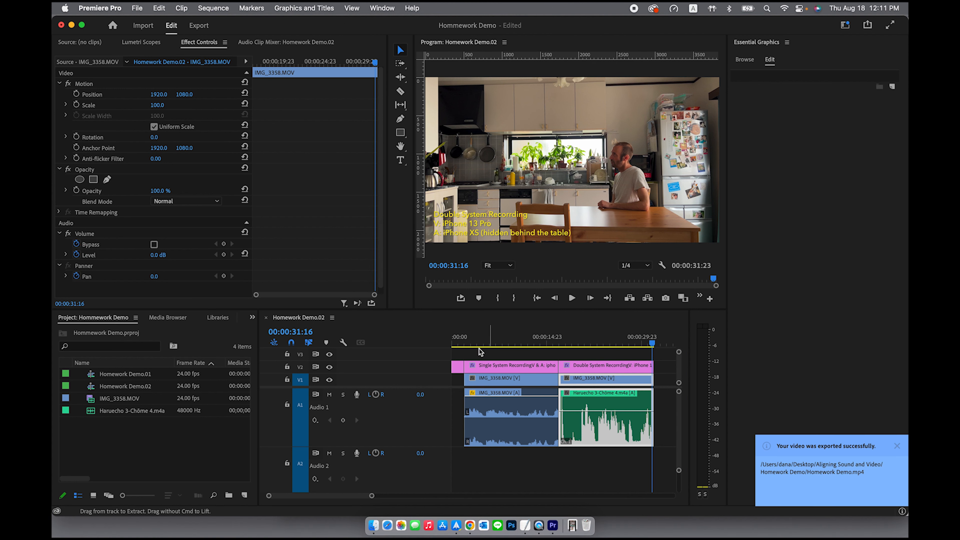
# - In an enlarged Finder window, select Homework Demo.mp4 (161.9 MB) in the Homework Demo folder
pyautogui.press('super+Tab')
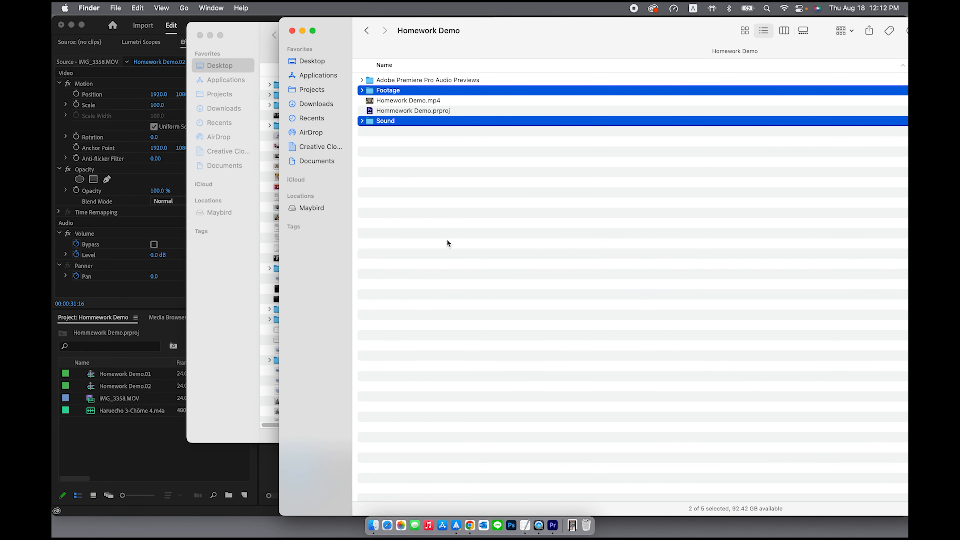
pyautogui.click(447, 238)
pyautogui.doubleClick(364, 27)
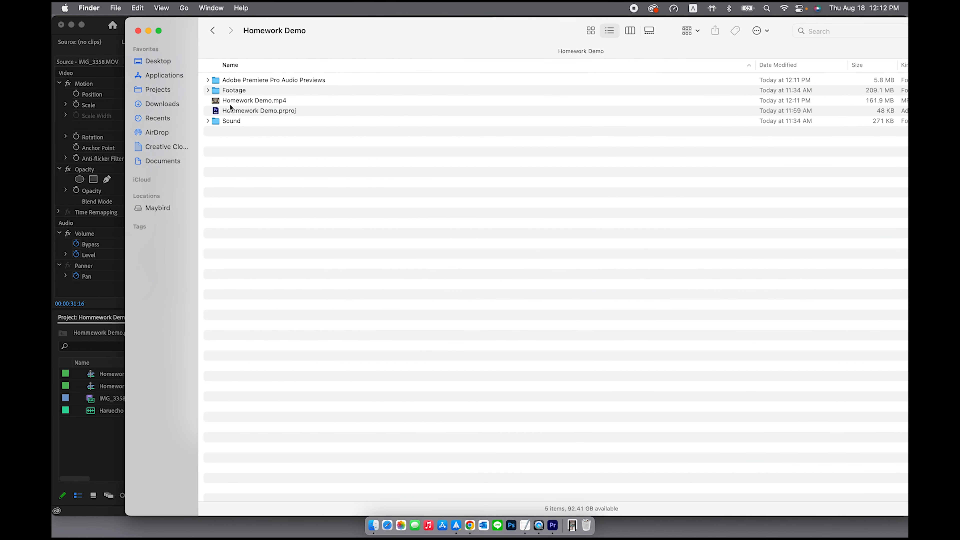
pyautogui.click(220, 101)
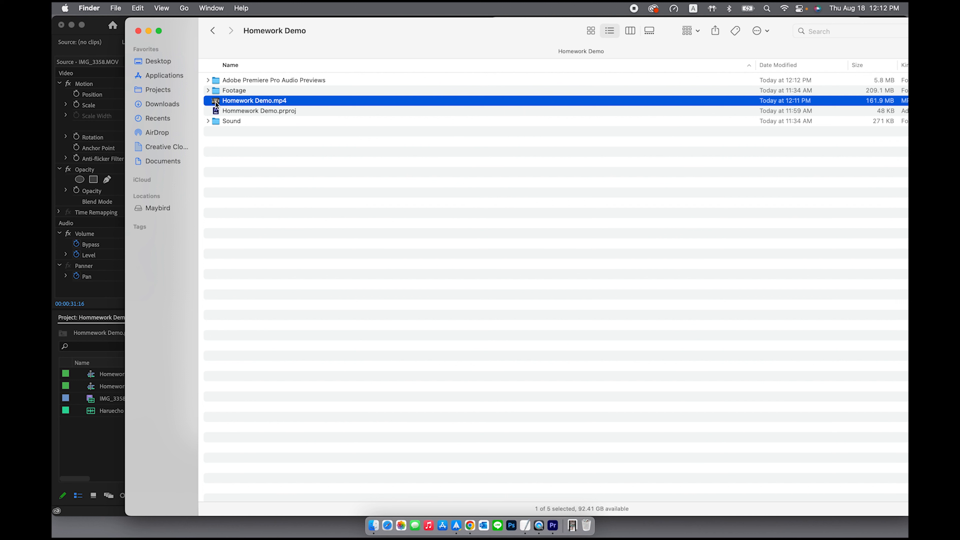